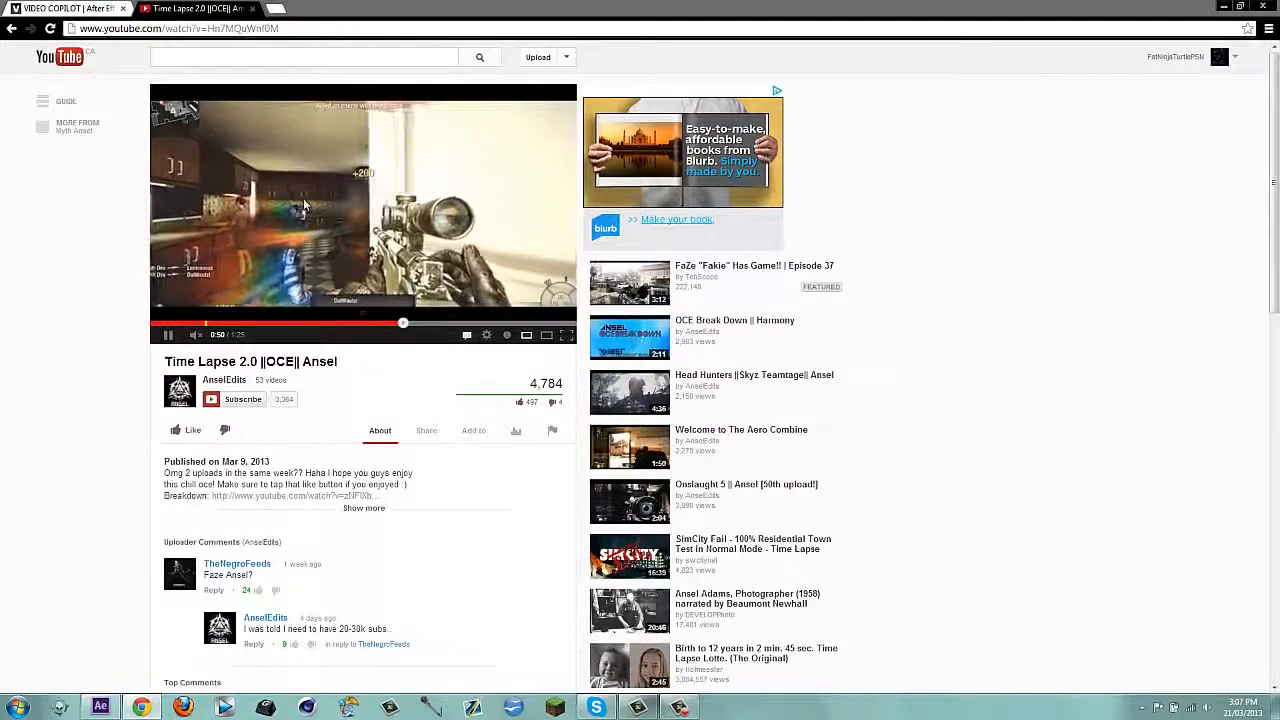
Open the Sapphire archive on the desktop, enter its GenArts Sapphire Plug-ins folder and dismiss the licence reminder.
{"action": "left_click", "coordinate": [305, 205]}
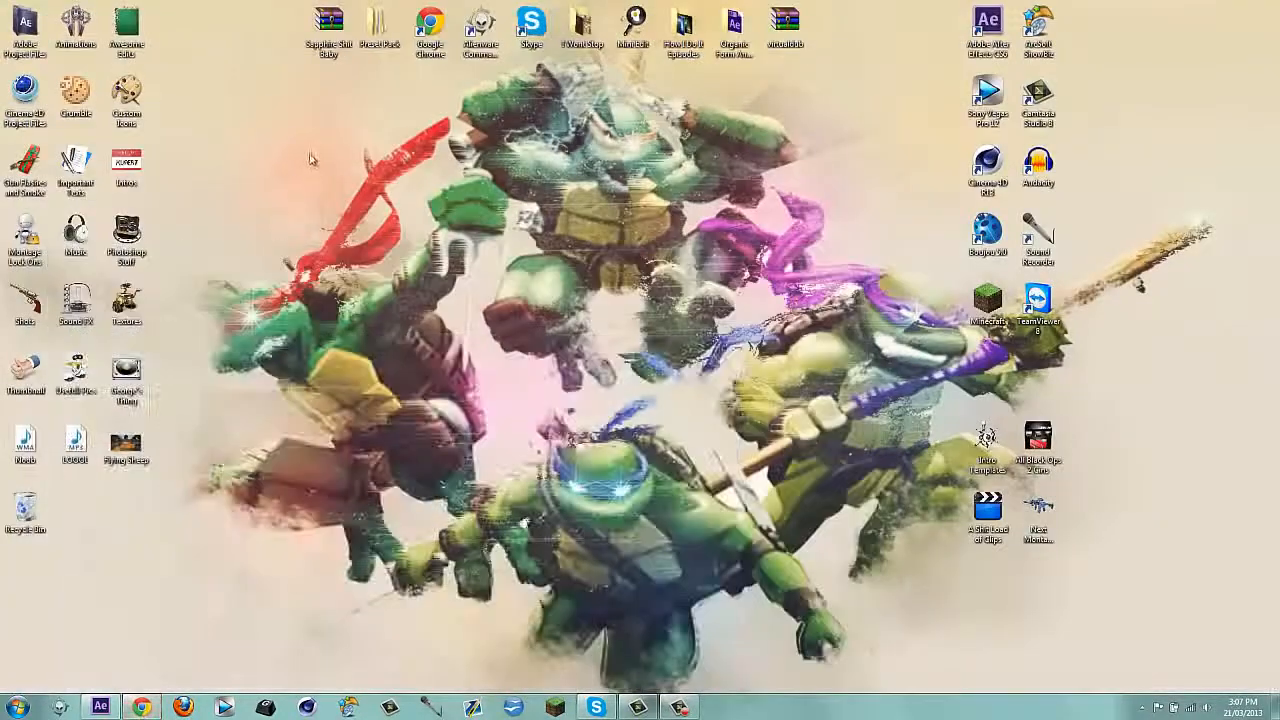
{"action": "double_click", "coordinate": [328, 28]}
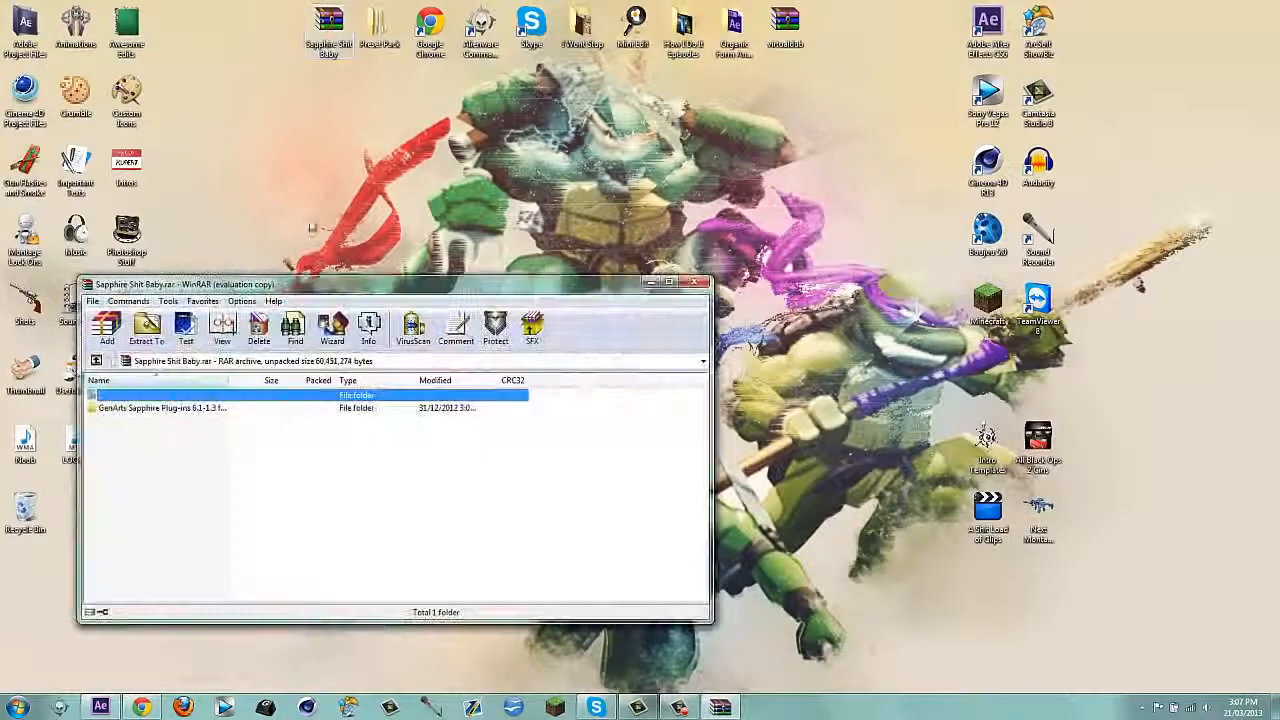
{"action": "double_click", "coordinate": [150, 396]}
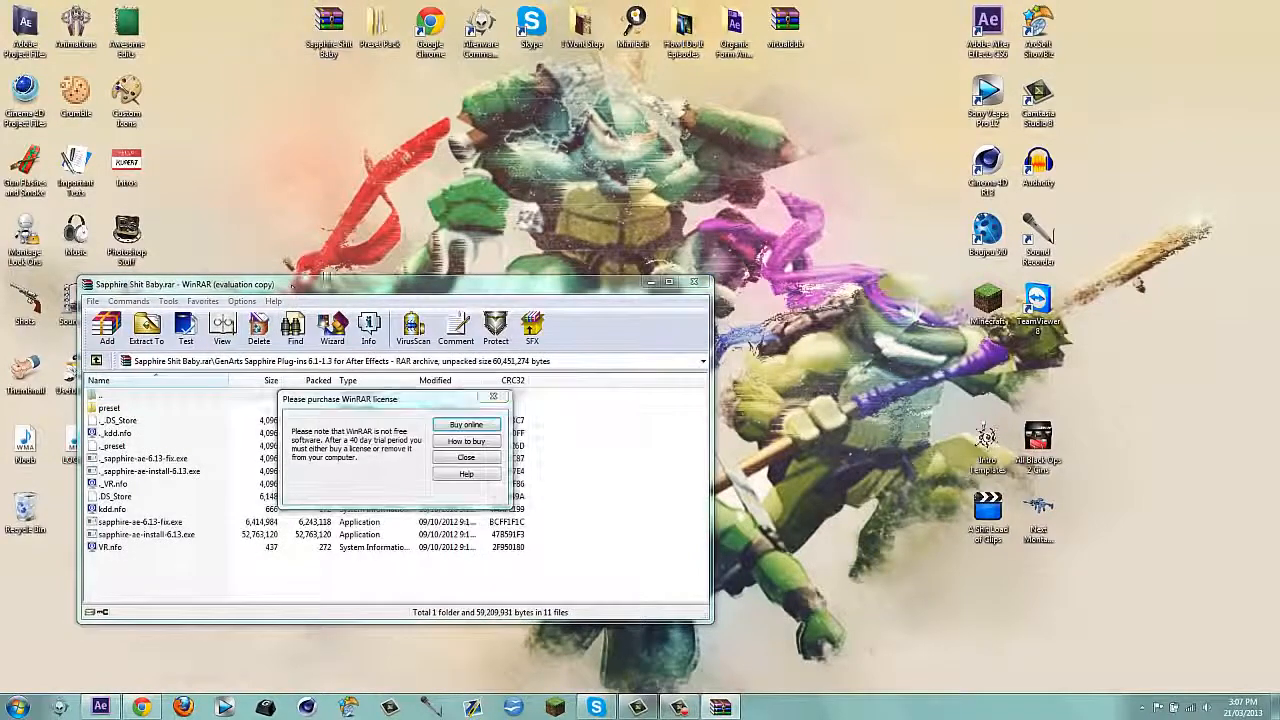
{"action": "left_click", "coordinate": [464, 460]}
{"action": "left_click_drag", "start_coordinate": [407, 286], "coordinate": [513, 196]}
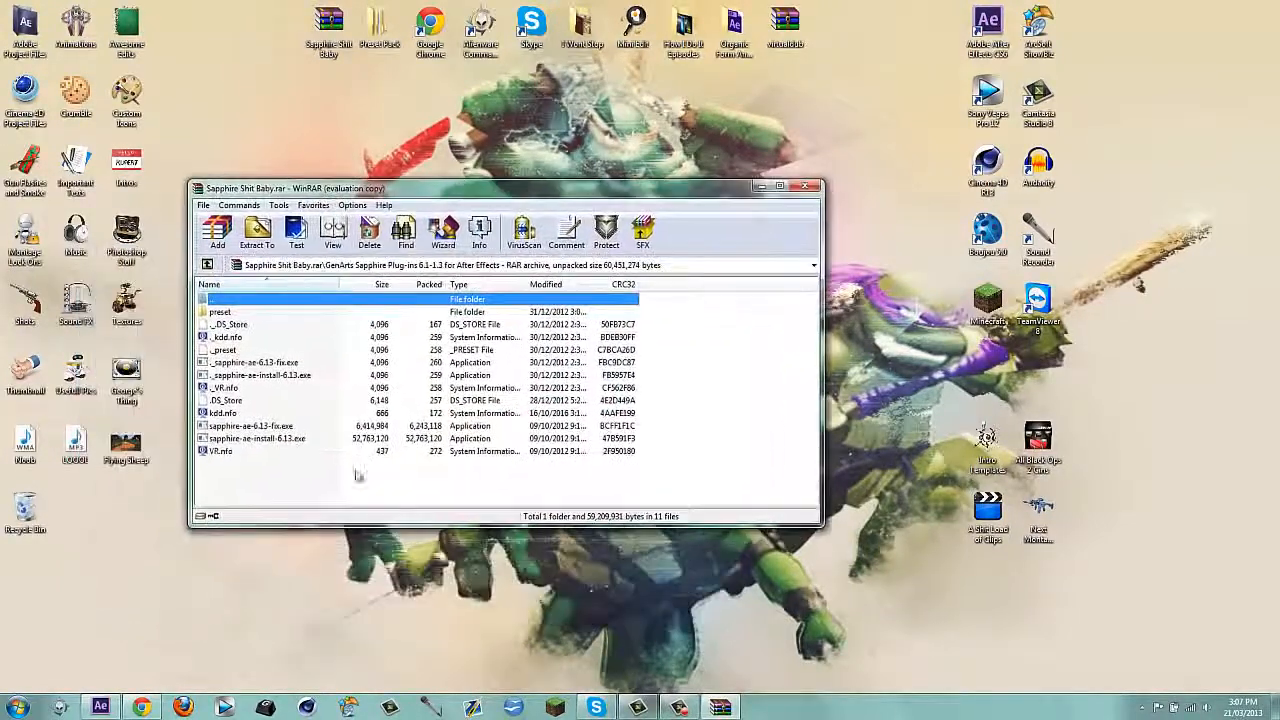
Examine the Sapphire 6.13 install and fix executables in the archive, then close the archive window.
{"action": "left_click", "coordinate": [303, 462]}
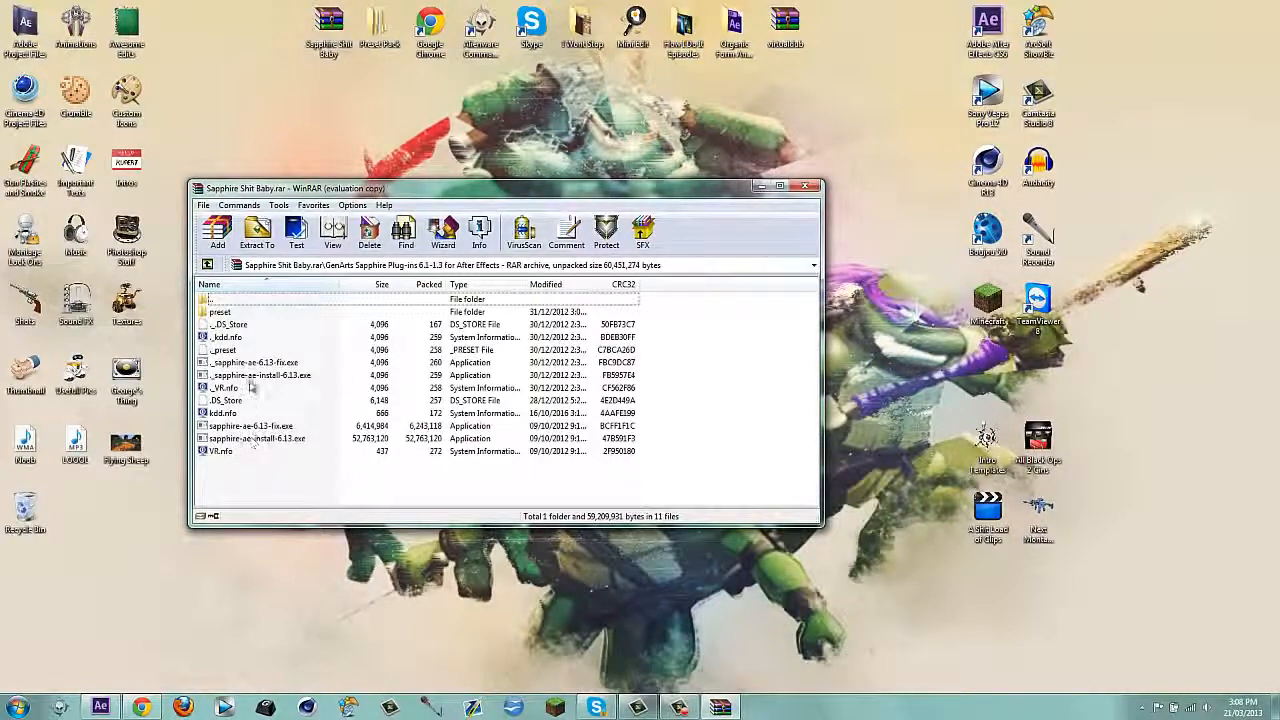
{"action": "left_click", "coordinate": [250, 376]}
{"action": "left_click", "coordinate": [252, 363]}
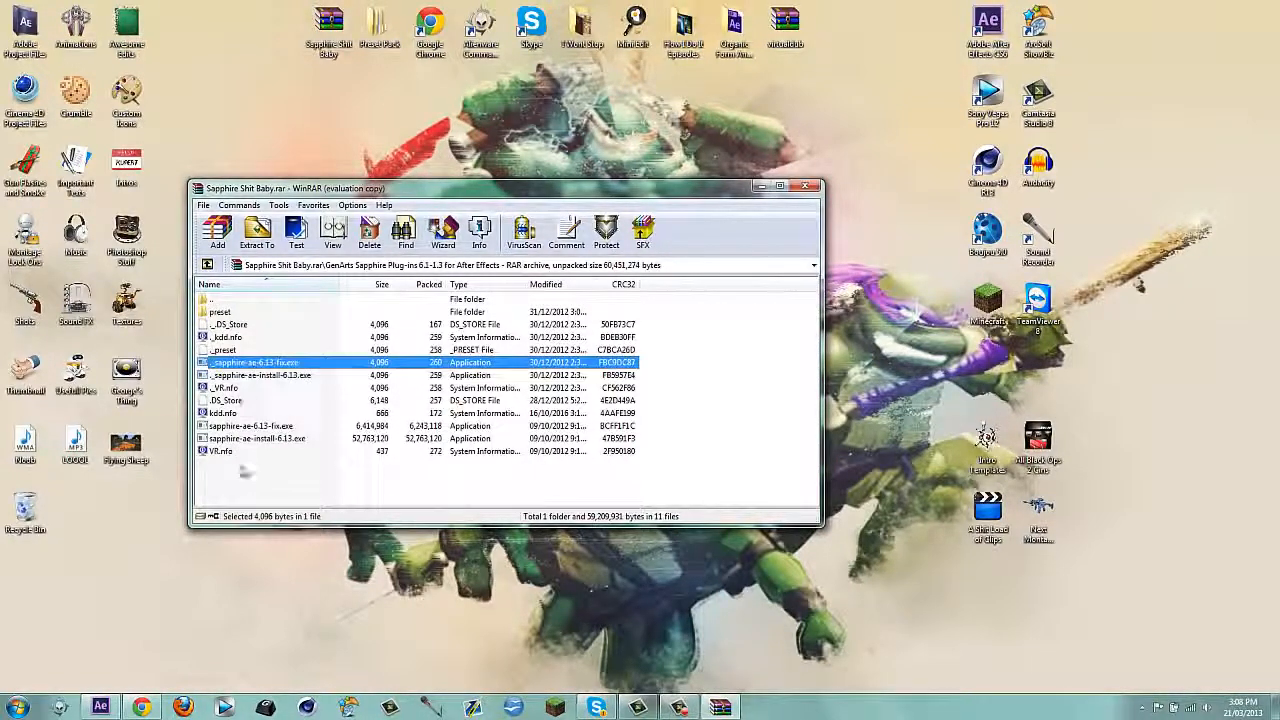
{"action": "left_click", "coordinate": [245, 471]}
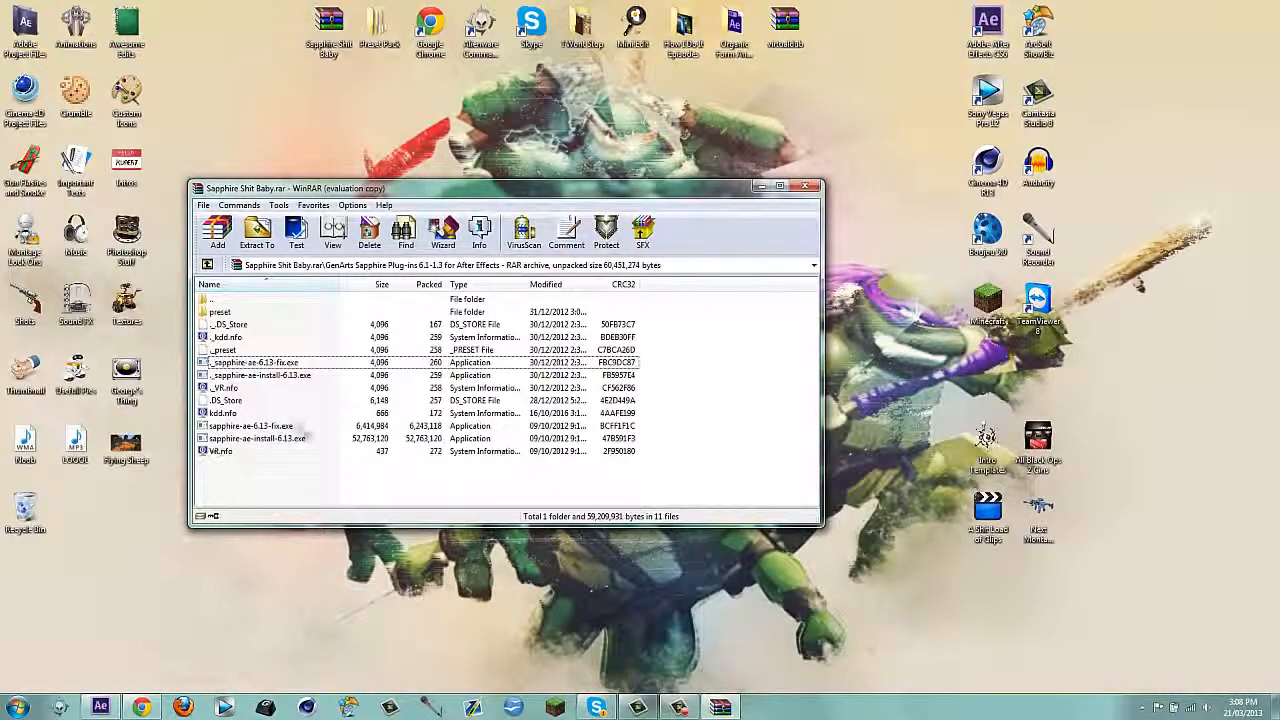
{"action": "left_click", "coordinate": [242, 440]}
{"action": "left_click", "coordinate": [241, 478]}
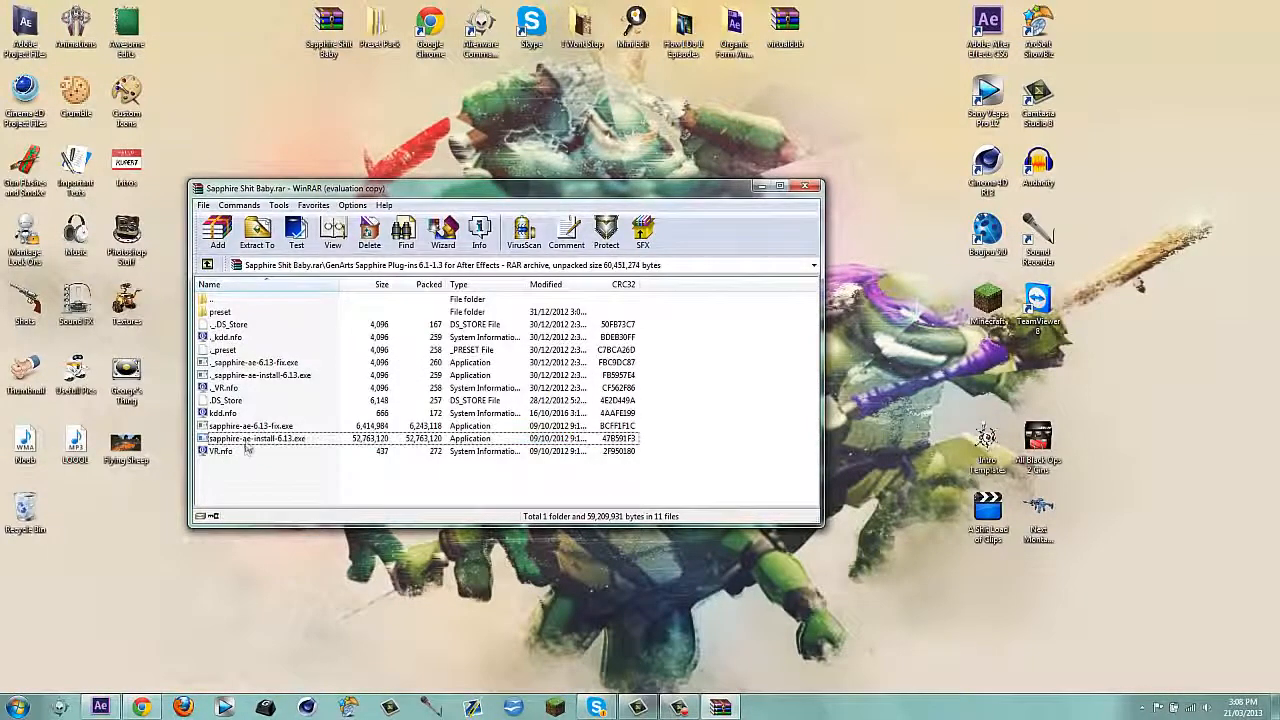
{"action": "left_click", "coordinate": [246, 441]}
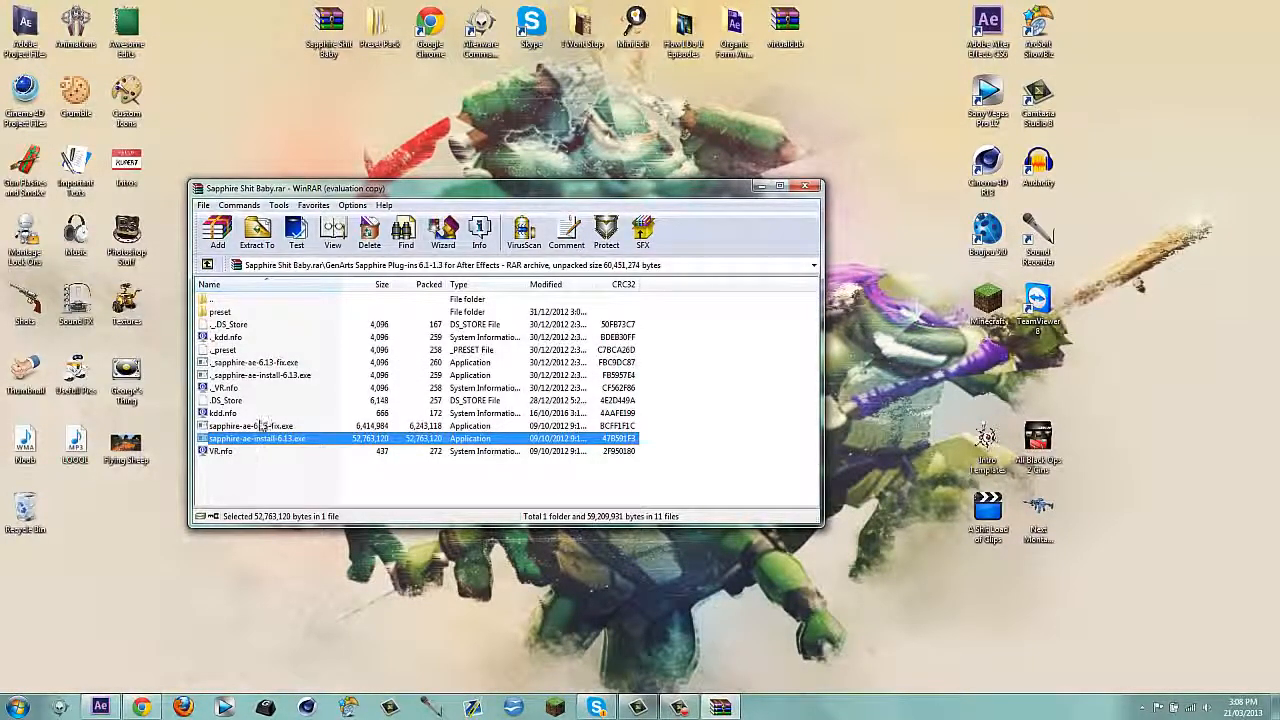
{"action": "left_click", "coordinate": [262, 427]}
{"action": "left_click", "coordinate": [278, 468]}
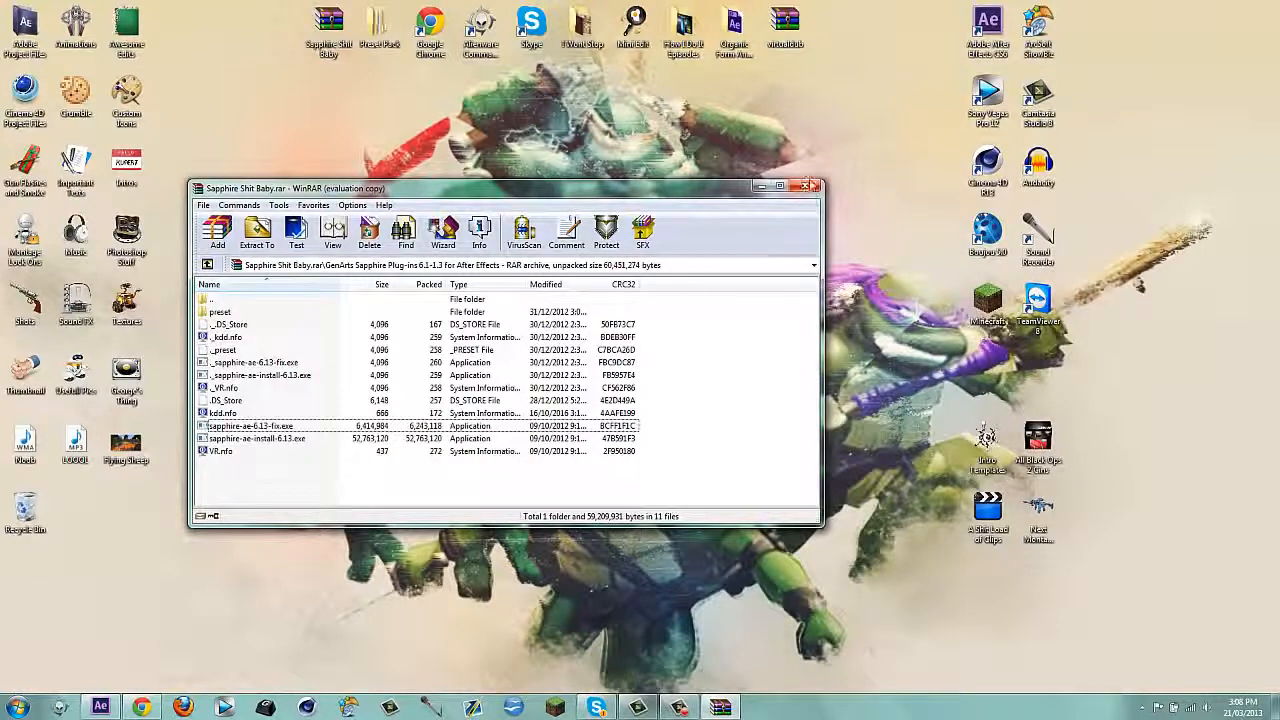
{"action": "left_click", "coordinate": [810, 189]}
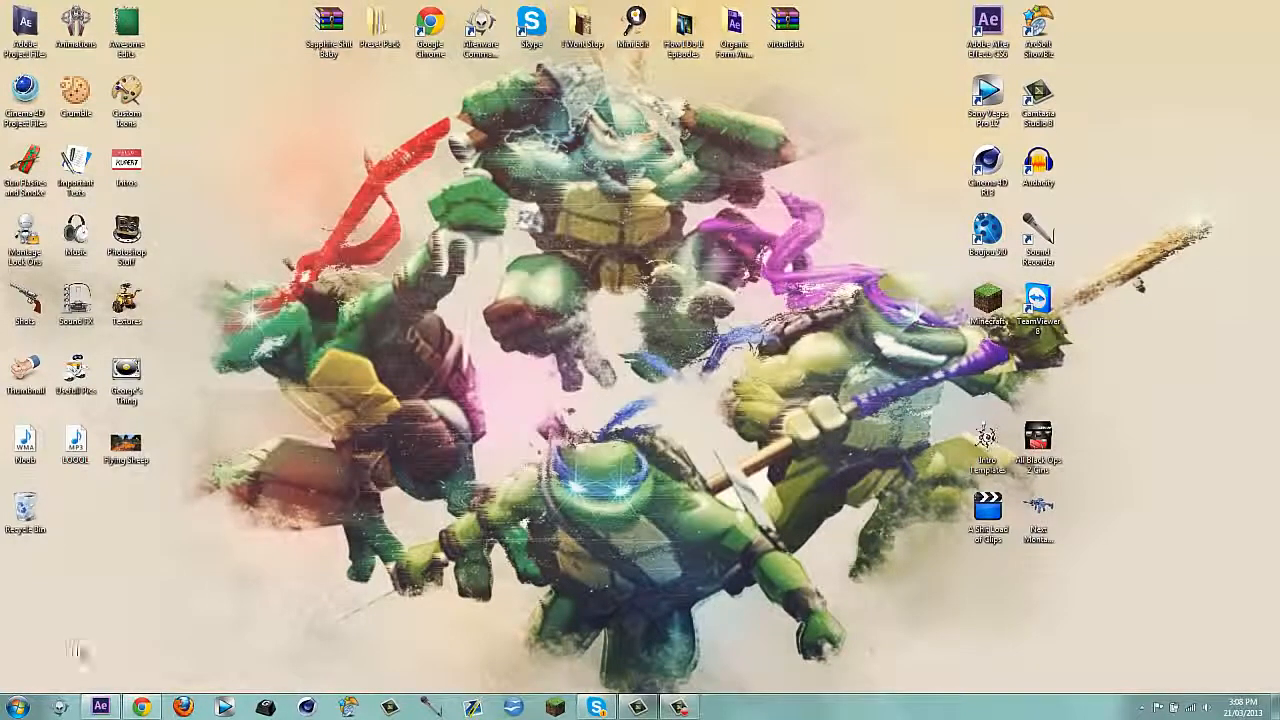
Switch to After Effects and create a composition from the Dying Cin.mp4 footage.
{"action": "left_click", "coordinate": [112, 705]}
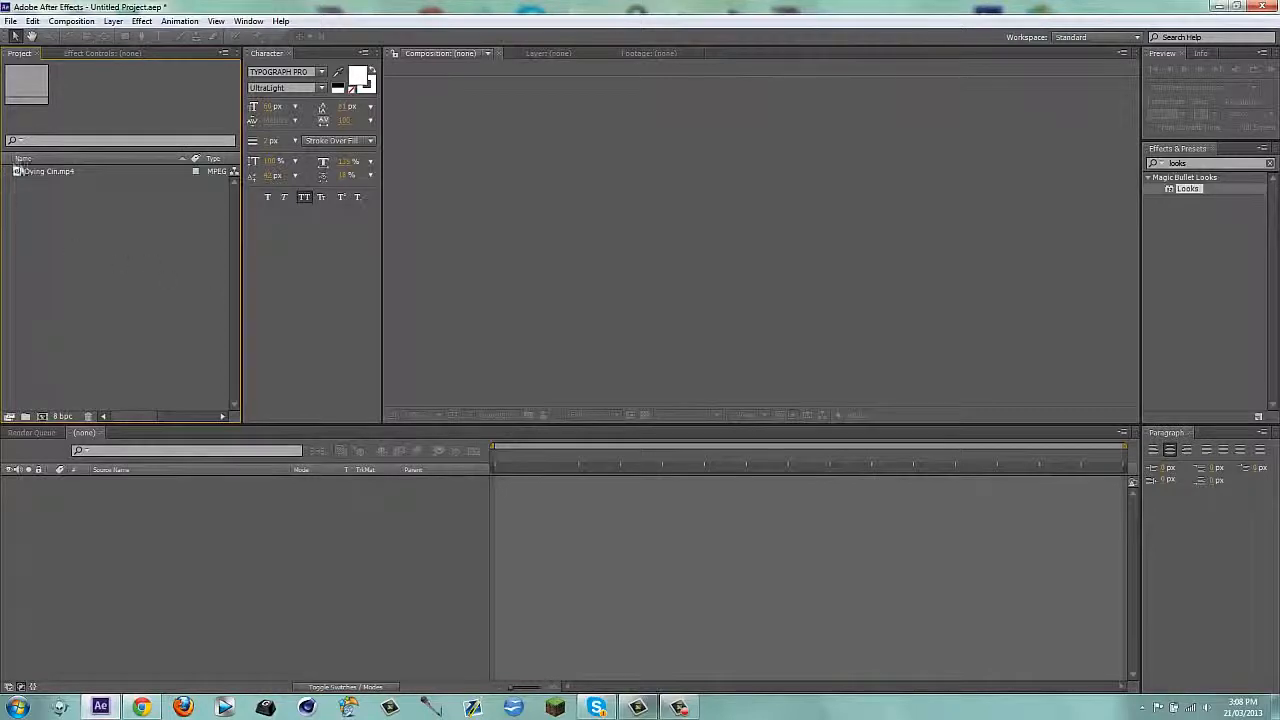
{"action": "left_click_drag", "start_coordinate": [17, 171], "coordinate": [42, 416]}
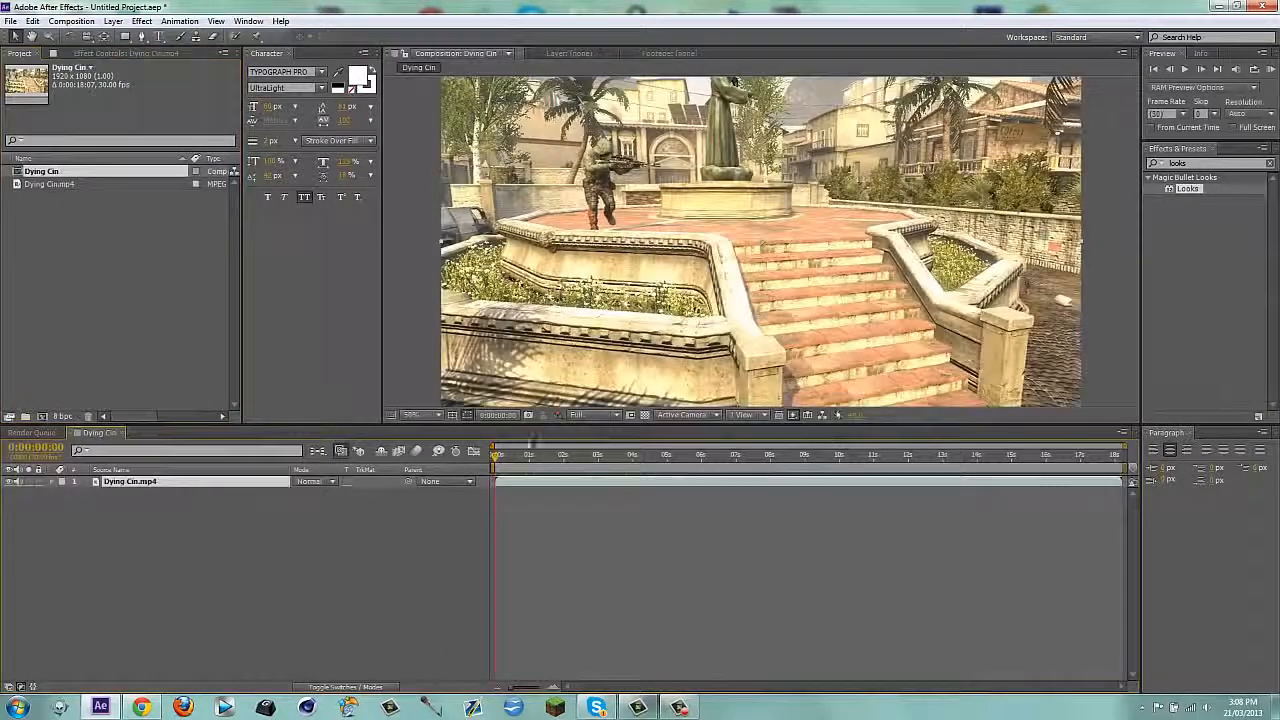
Duplicate the Dying Cin.mp4 layer and trim the upper copy to start at 0:00:11:22.
{"action": "left_click", "coordinate": [869, 456]}
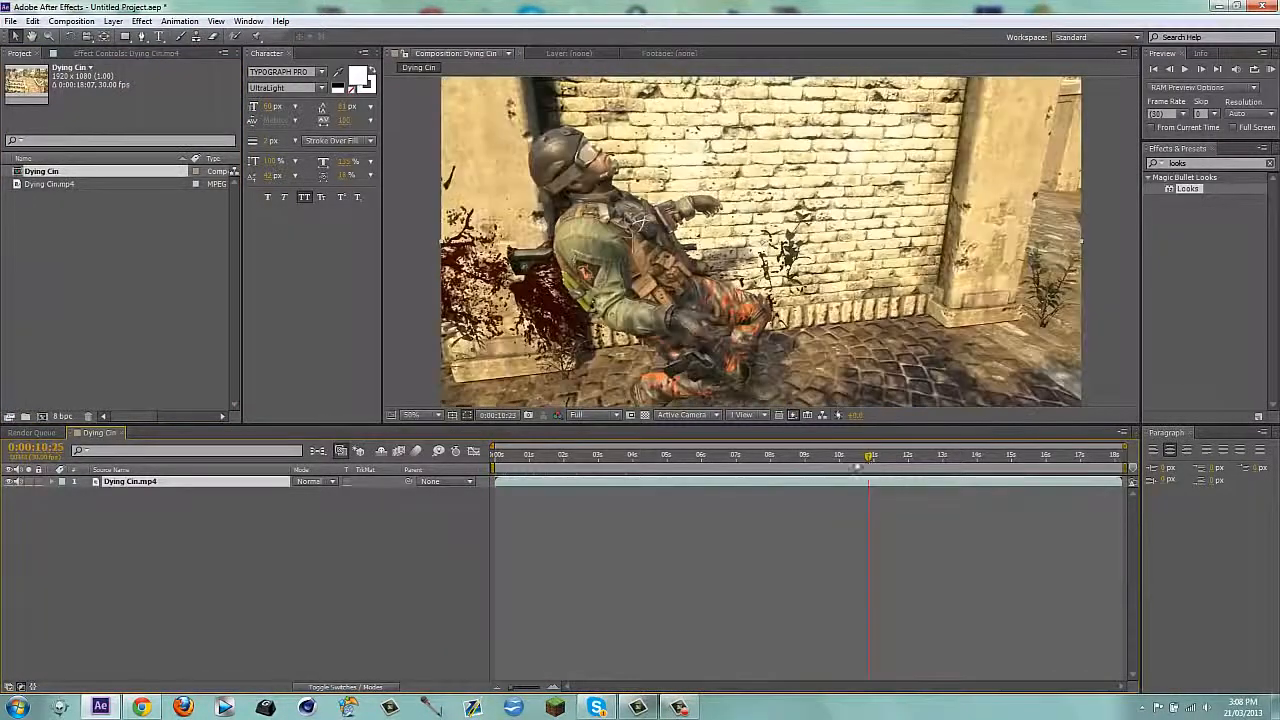
{"action": "left_click_drag", "start_coordinate": [857, 466], "coordinate": [899, 478]}
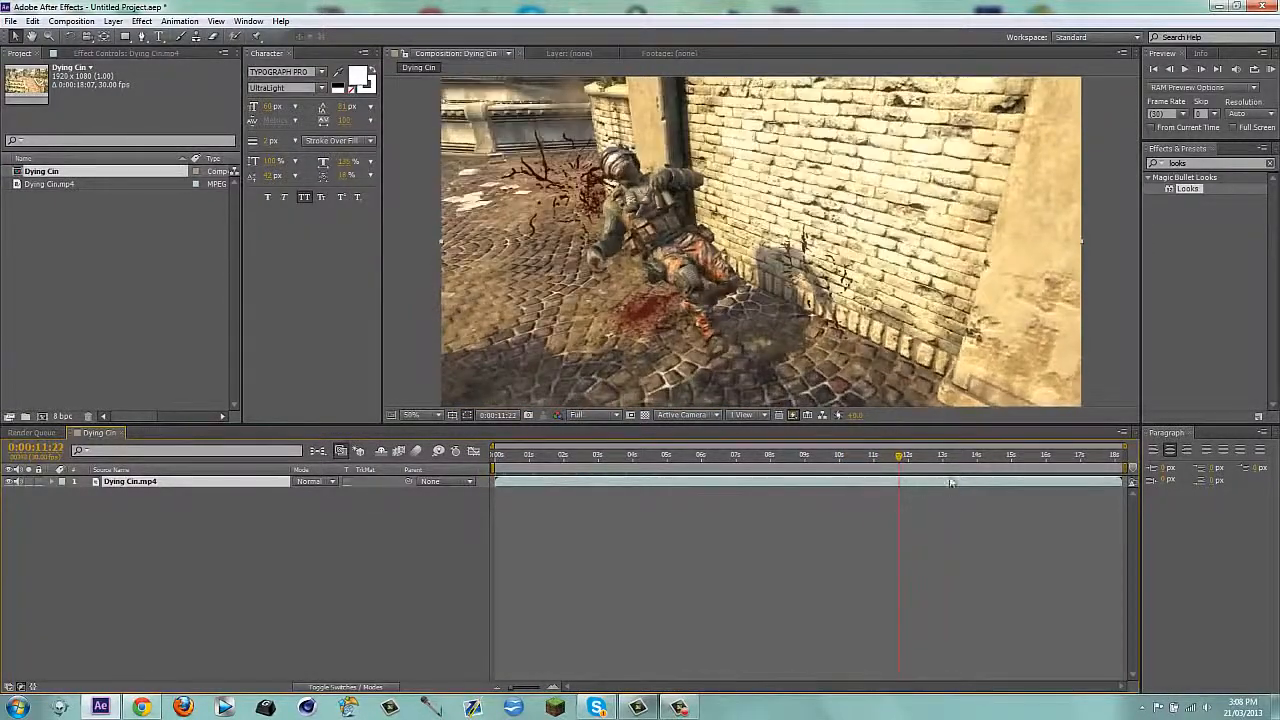
{"action": "key", "text": "ctrl+d"}
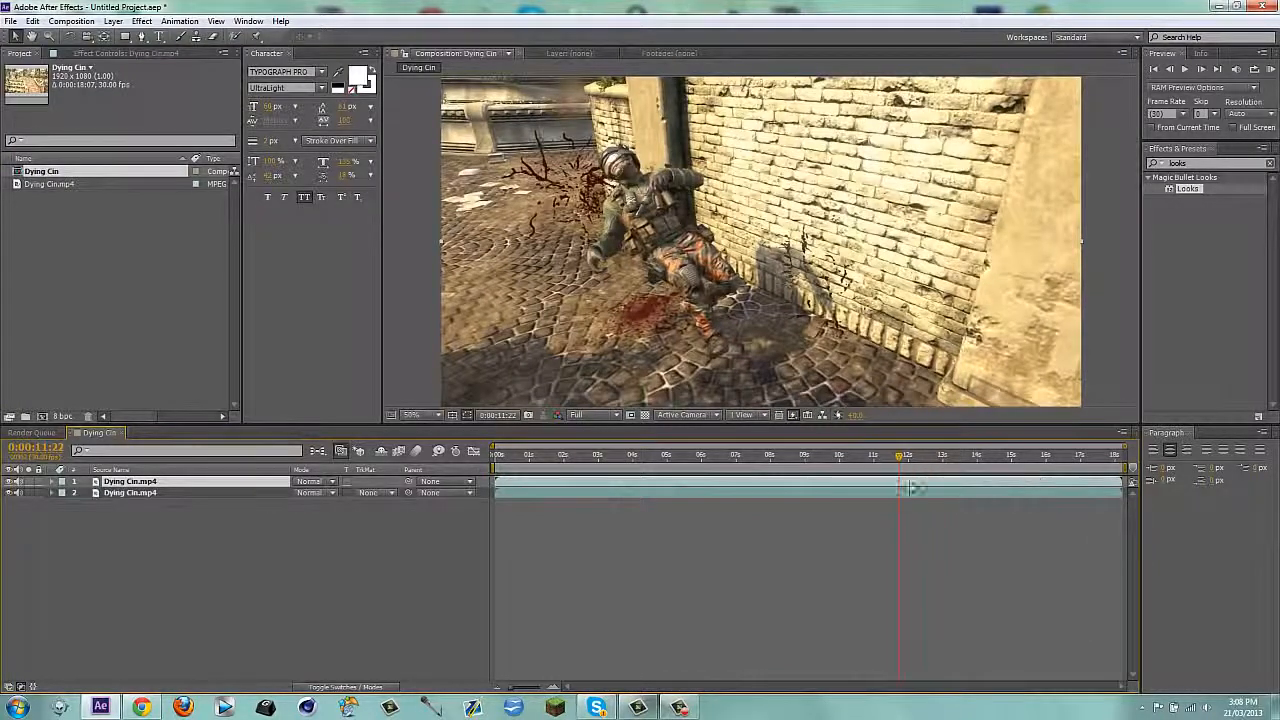
{"action": "left_click_drag", "start_coordinate": [497, 481], "coordinate": [900, 483]}
{"action": "left_click", "coordinate": [914, 493], "text": "shift"}
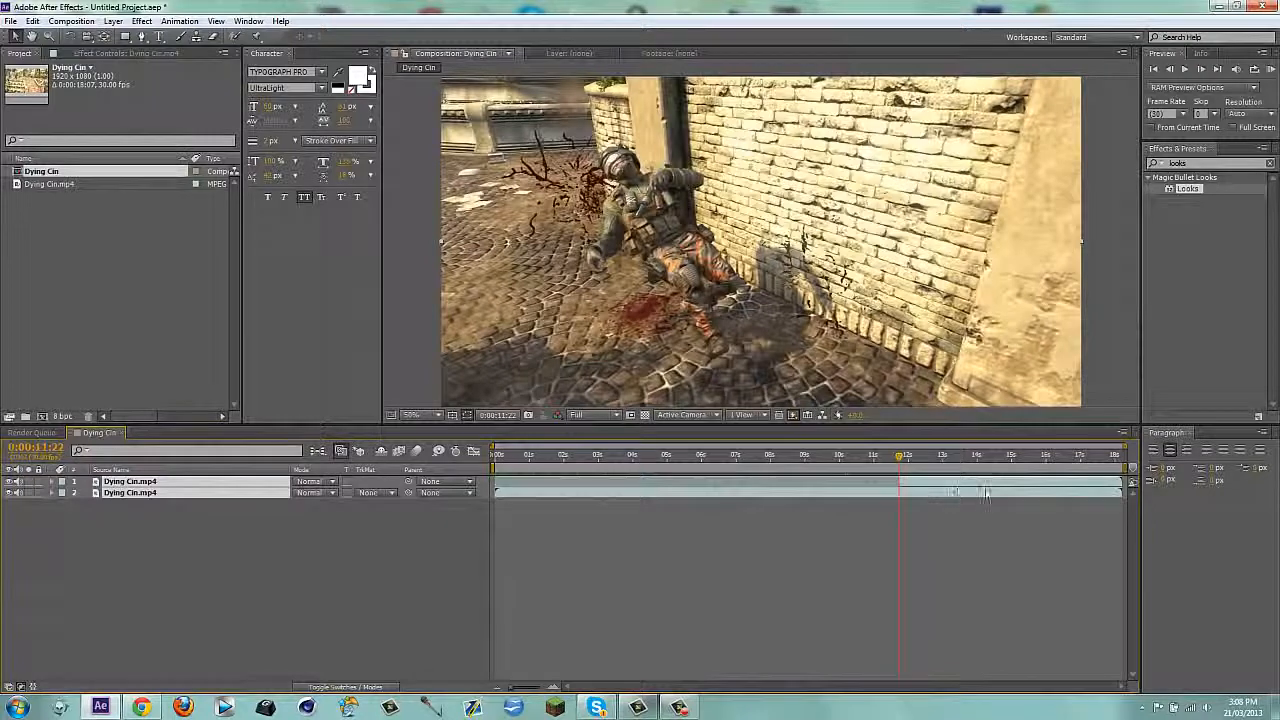
{"action": "left_click_drag", "start_coordinate": [1120, 484], "coordinate": [937, 485]}
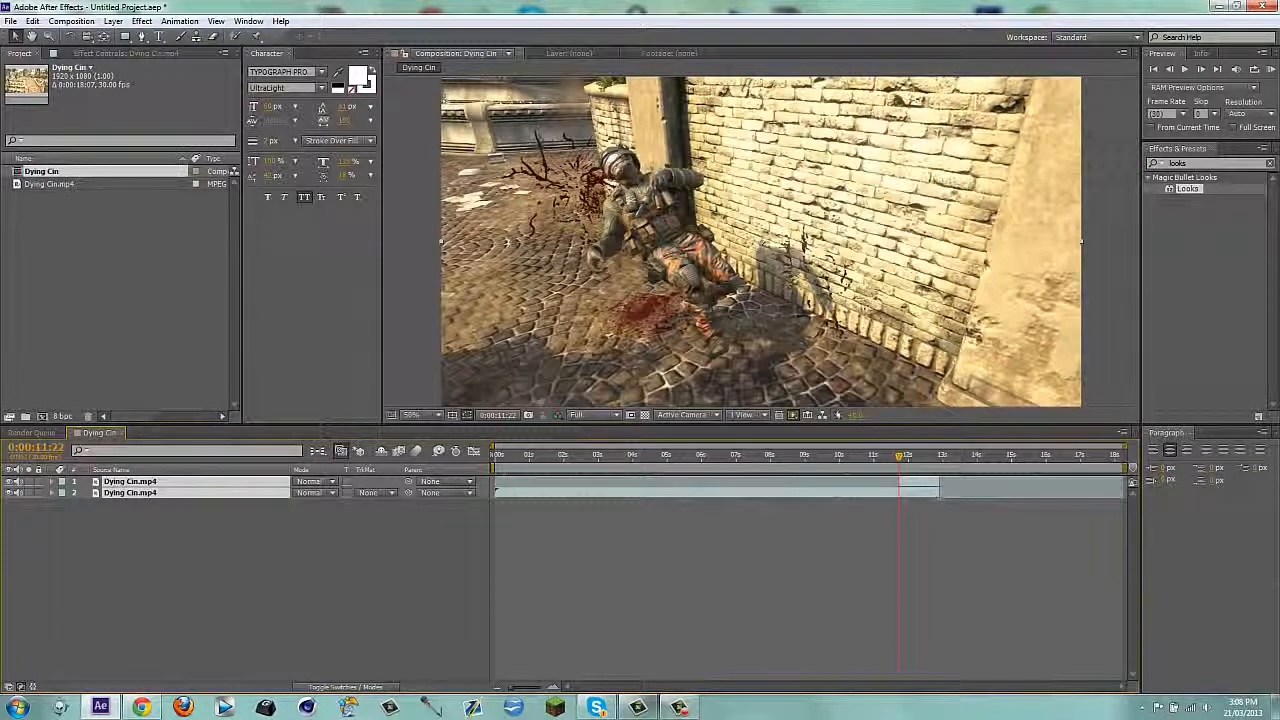
{"action": "key", "text": "ctrl+z"}
{"action": "left_click", "coordinate": [920, 540]}
Trim the lower Dying Cin.mp4 layer to end at 0:00:11:22, where the upper layer starts.
{"action": "left_click", "coordinate": [1091, 496]}
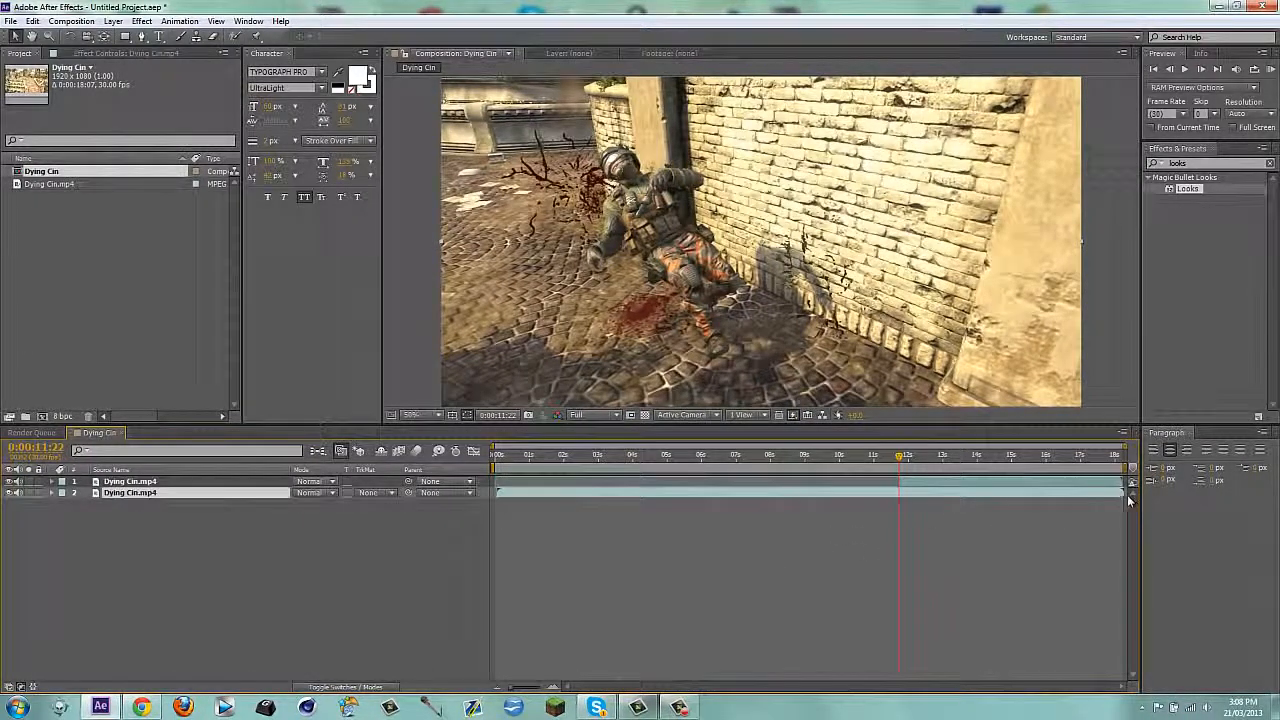
{"action": "left_click_drag", "start_coordinate": [1121, 493], "coordinate": [885, 498]}
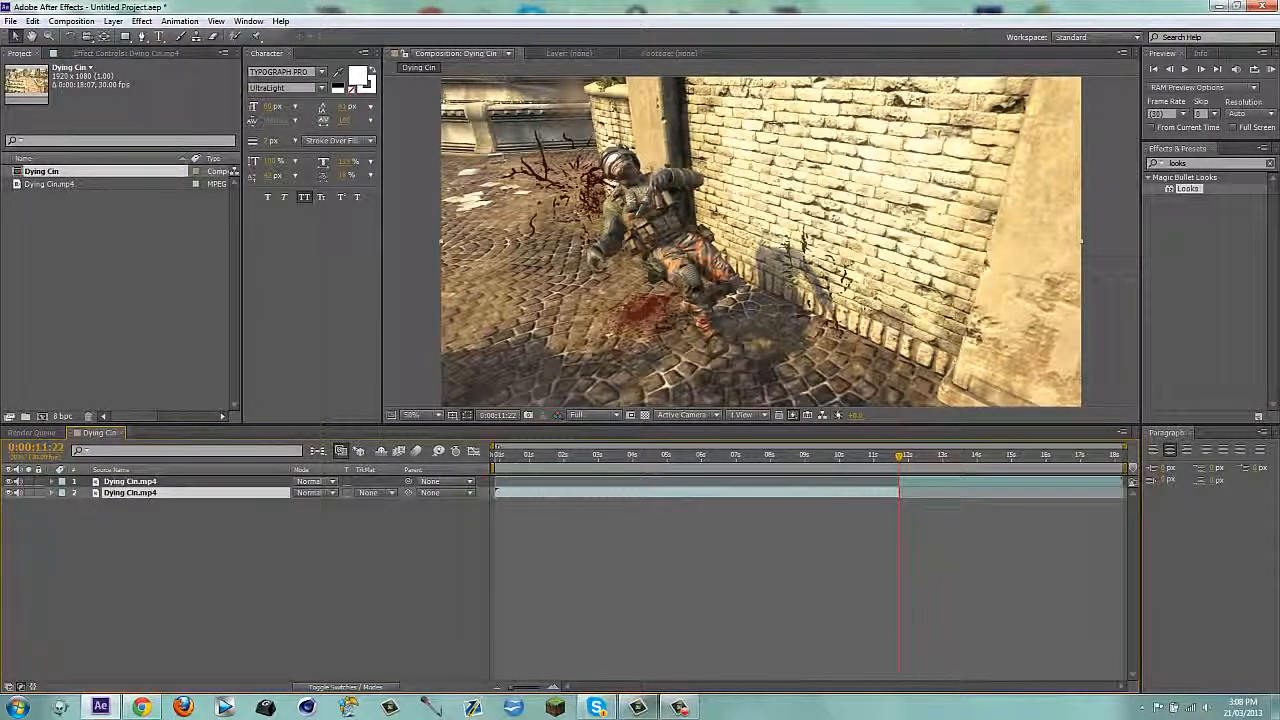
{"action": "left_click_drag", "start_coordinate": [502, 450], "coordinate": [868, 459]}
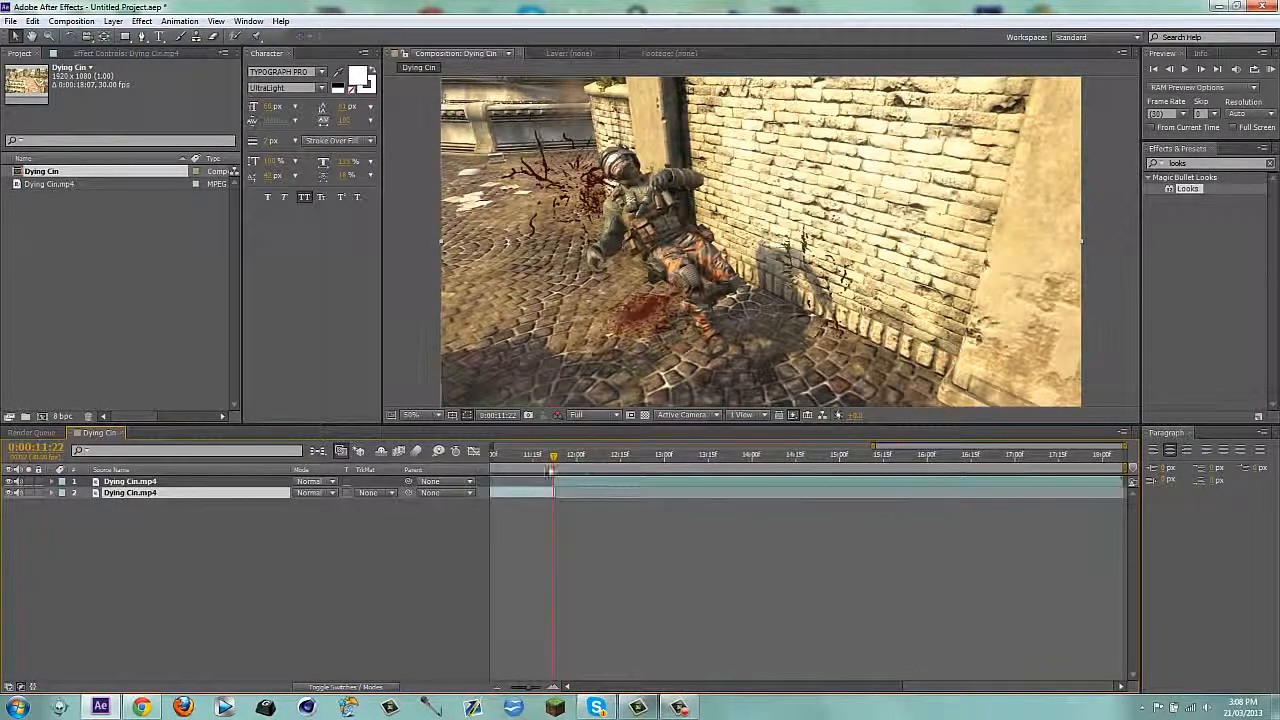
Search the effects for twixtor and apply Twixtor Pro to the upper Dying Cin.mp4 layer.
{"action": "left_click", "coordinate": [562, 482]}
{"action": "left_click", "coordinate": [1210, 163]}
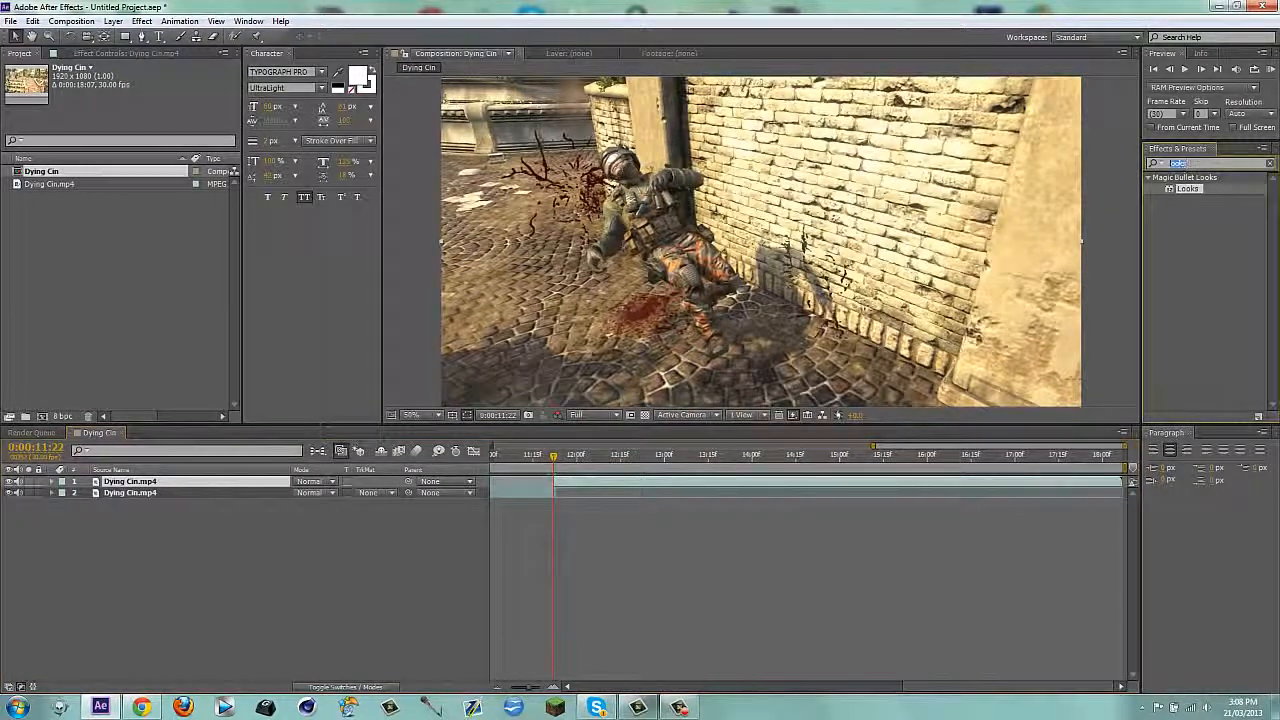
{"action": "type", "text": "twixtor"}
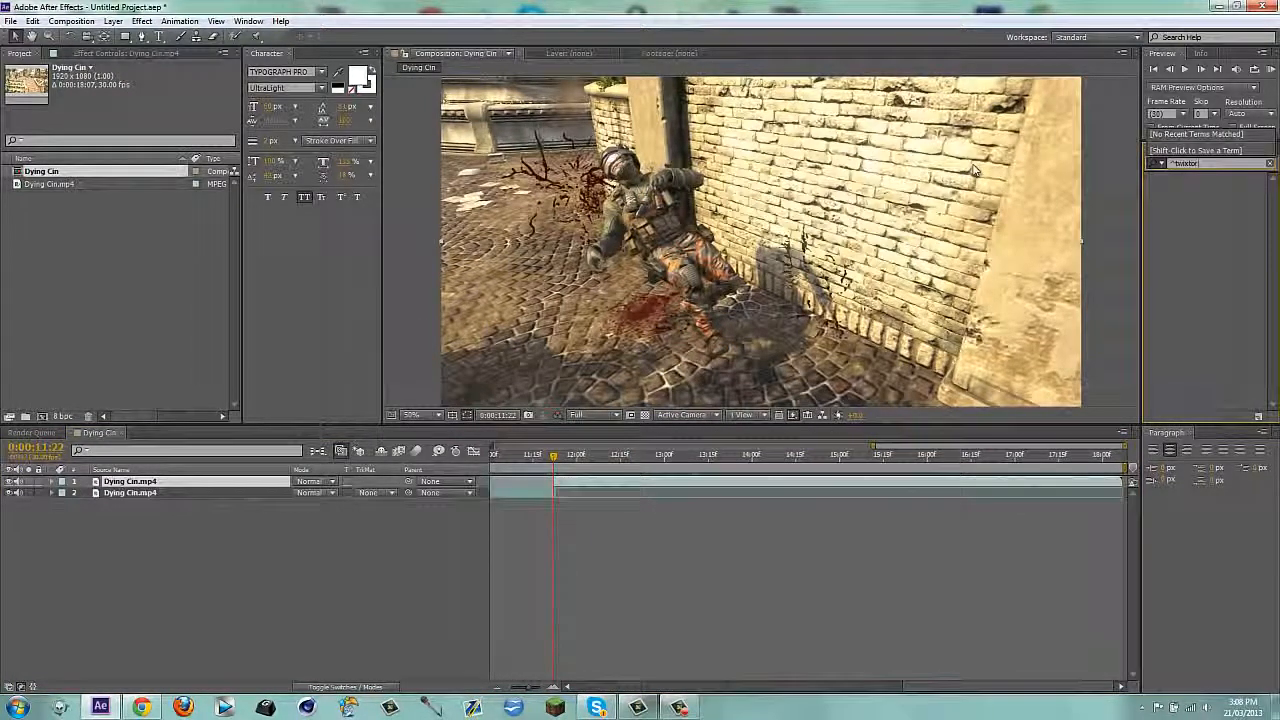
{"action": "key", "text": "BackSpace"}
{"action": "key", "text": "BackSpace"}
{"action": "key", "text": "BackSpace"}
{"action": "key", "text": "BackSpace"}
{"action": "key", "text": "BackSpace"}
{"action": "key", "text": "BackSpace"}
{"action": "key", "text": "BackSpace"}
{"action": "key", "text": "BackSpace"}
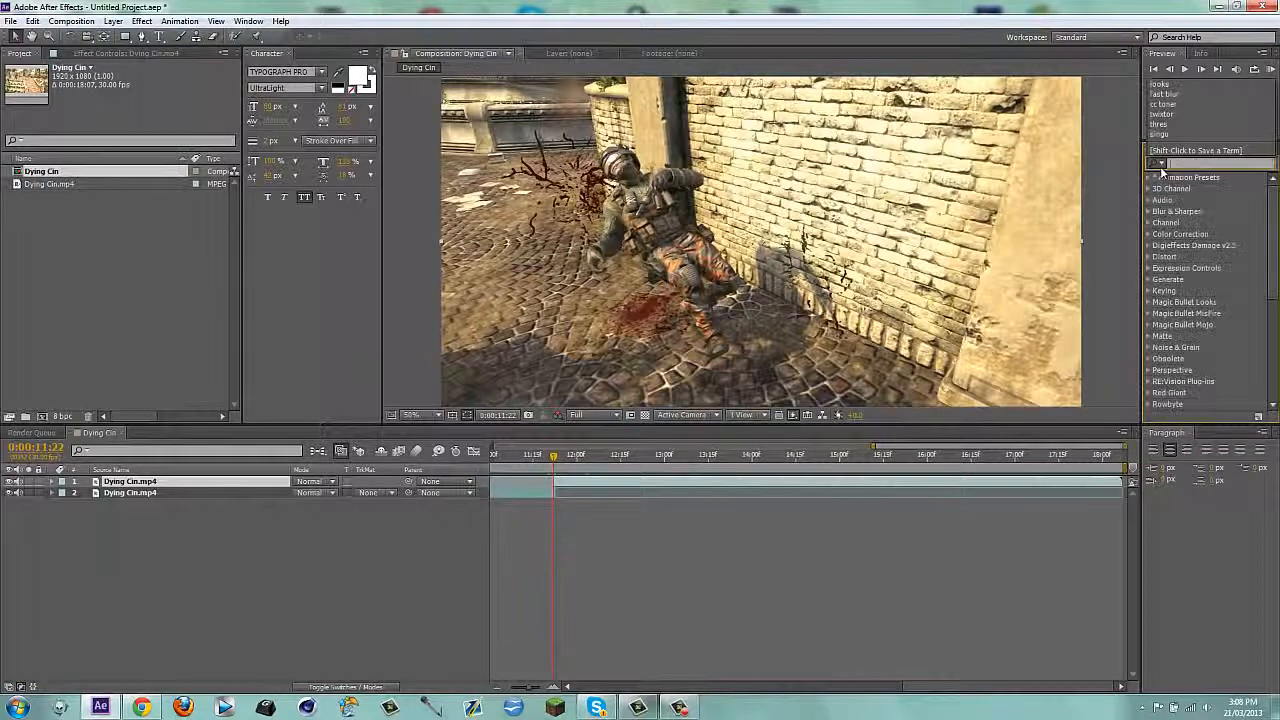
{"action": "type", "text": "twixtr"}
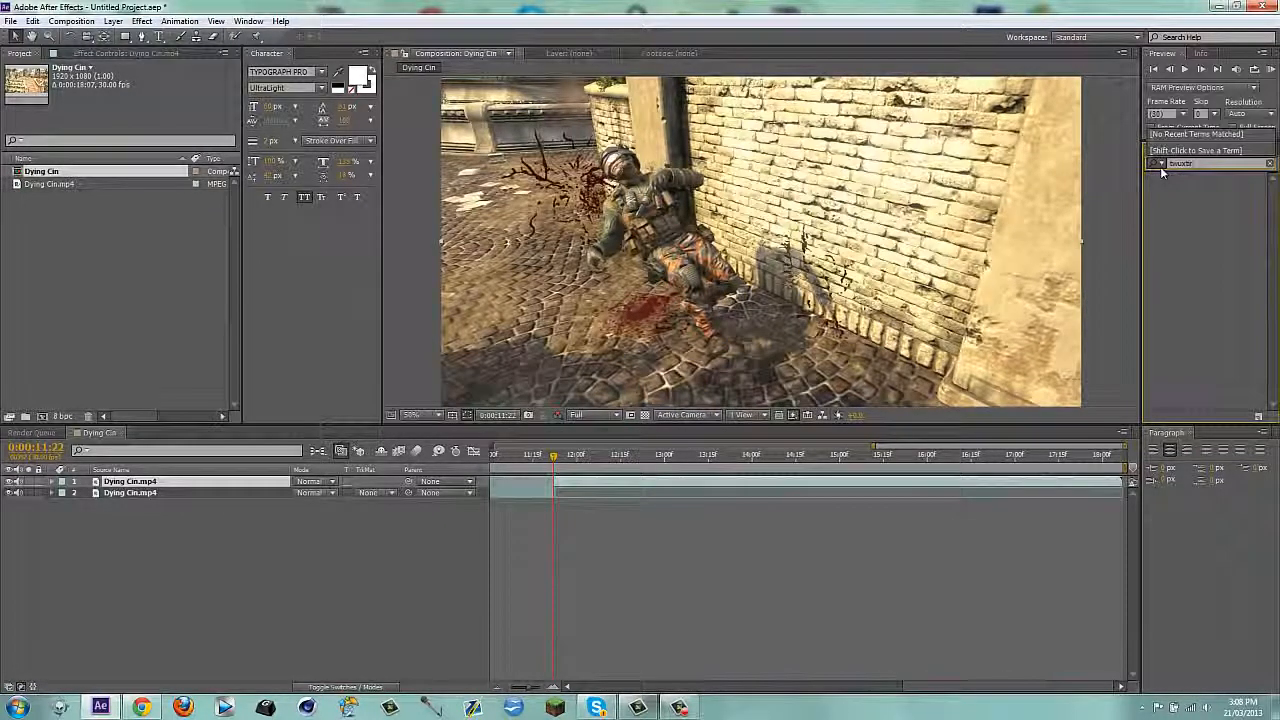
{"action": "key", "text": "BackSpace"}
{"action": "key", "text": "BackSpace"}
{"action": "key", "text": "BackSpace"}
{"action": "type", "text": "ixtr"}
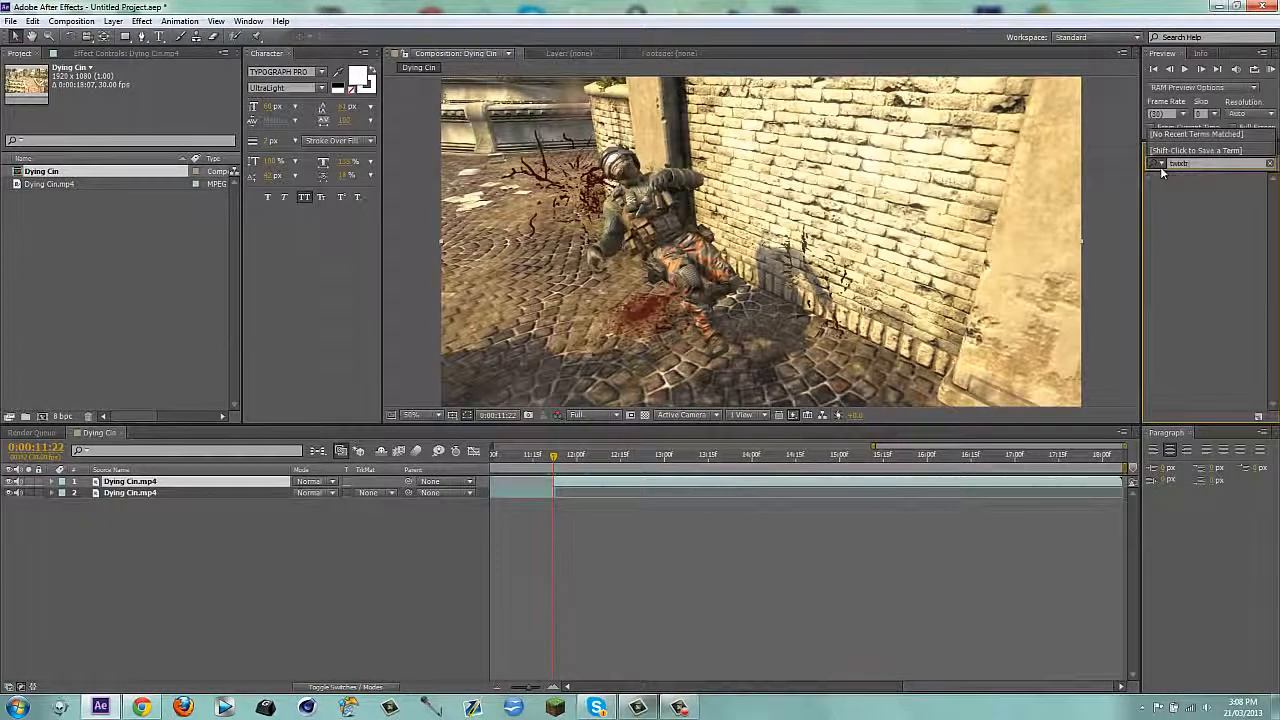
{"action": "key", "text": "BackSpace"}
{"action": "type", "text": "or"}
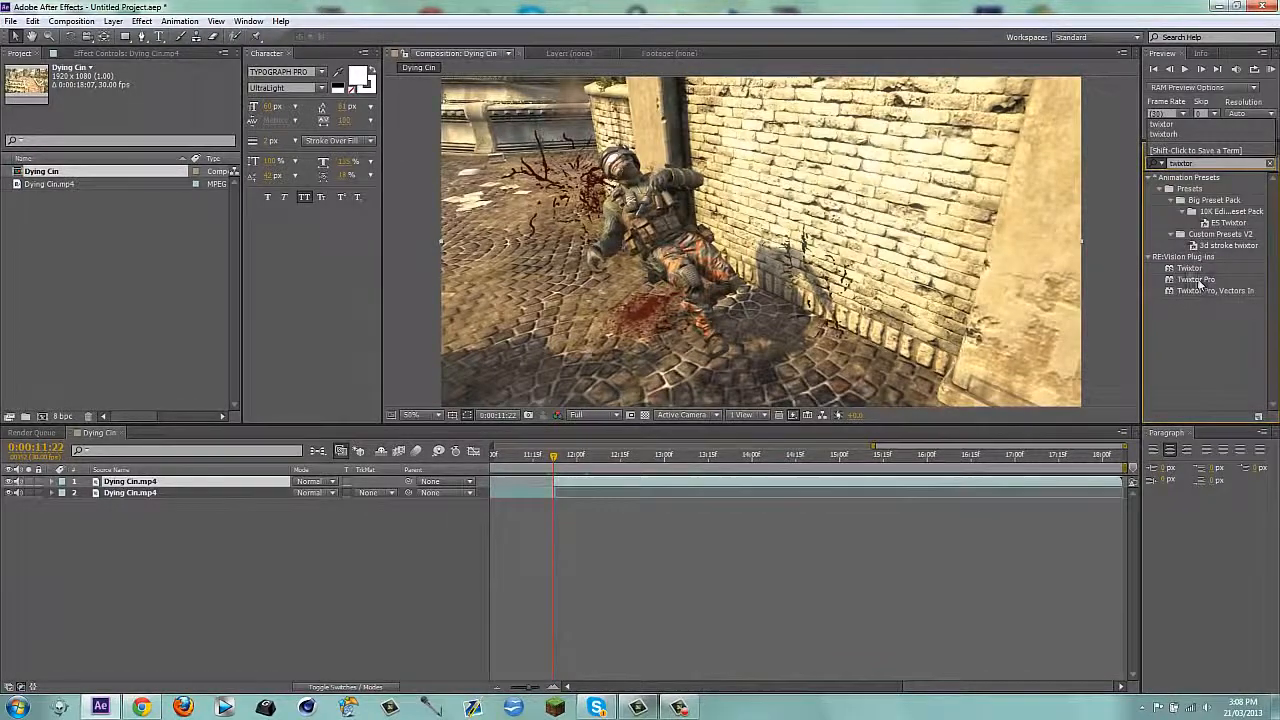
{"action": "left_click_drag", "start_coordinate": [1199, 284], "coordinate": [594, 486]}
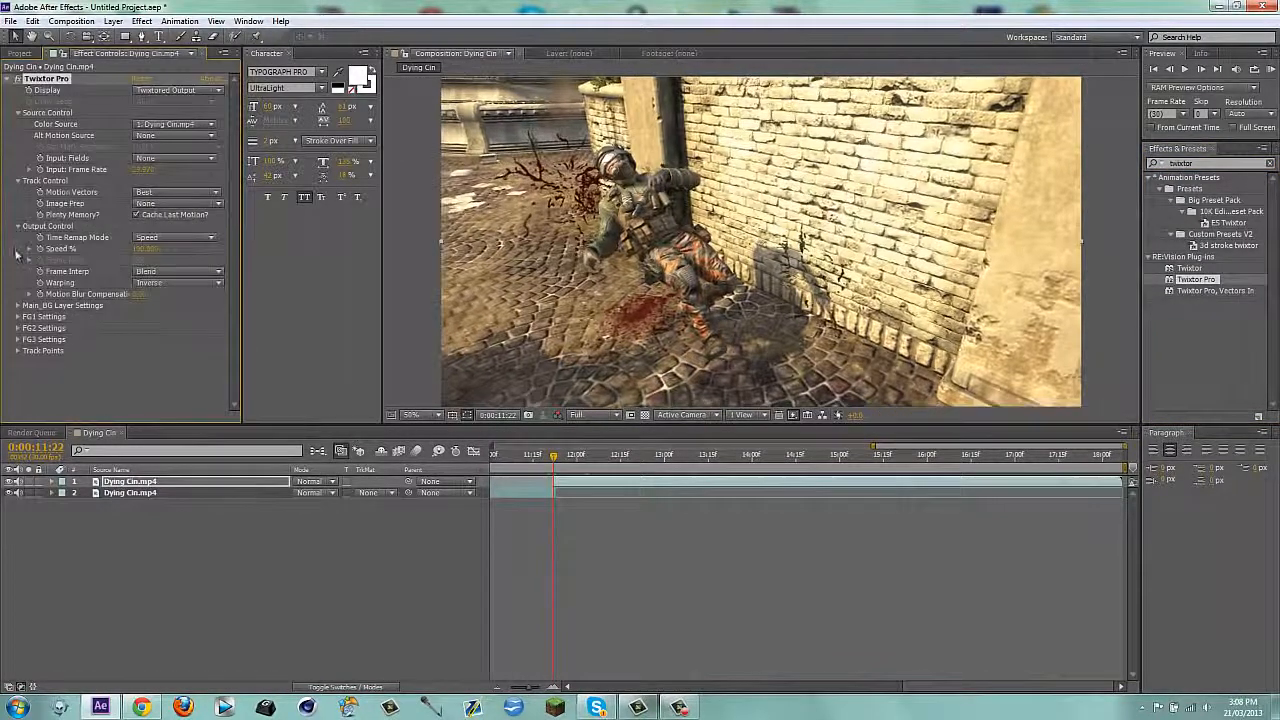
Keyframe Twixtor Pro's Speed % at 10 at 0:00:11:22 and set its input frame rate to 30.
{"action": "key", "text": "Page_Up"}
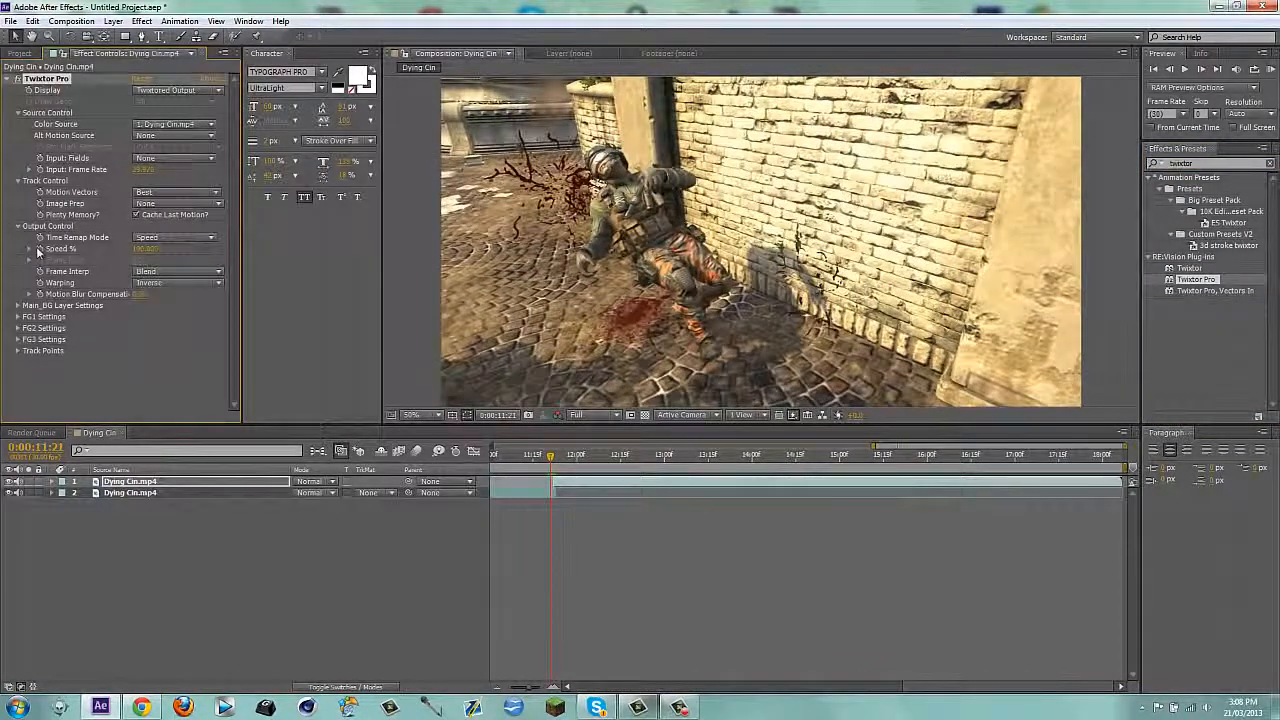
{"action": "key", "text": "Page_Down"}
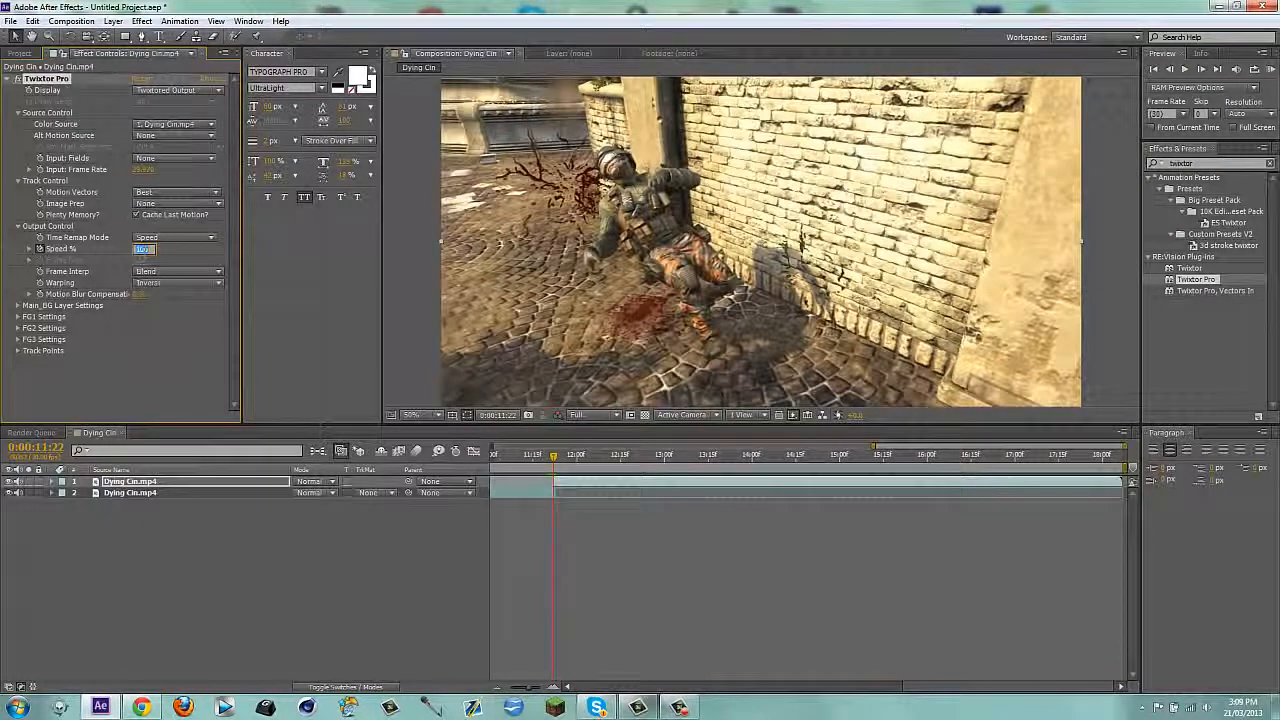
{"action": "left_click", "coordinate": [146, 168]}
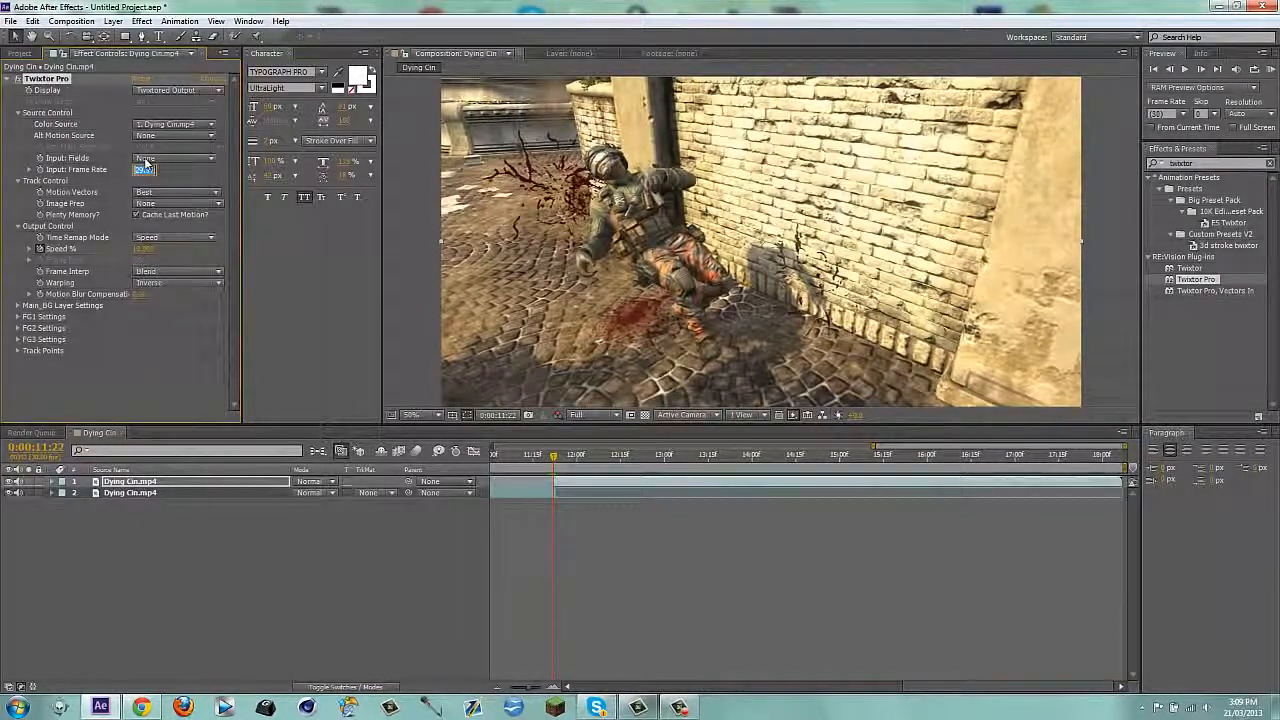
{"action": "key", "text": "Return"}
Set Twixtor Pro's Image Prep to Contrast/Edge Enhance and its Warping to Inverse w/ Smart Blend.
{"action": "left_click", "coordinate": [215, 203]}
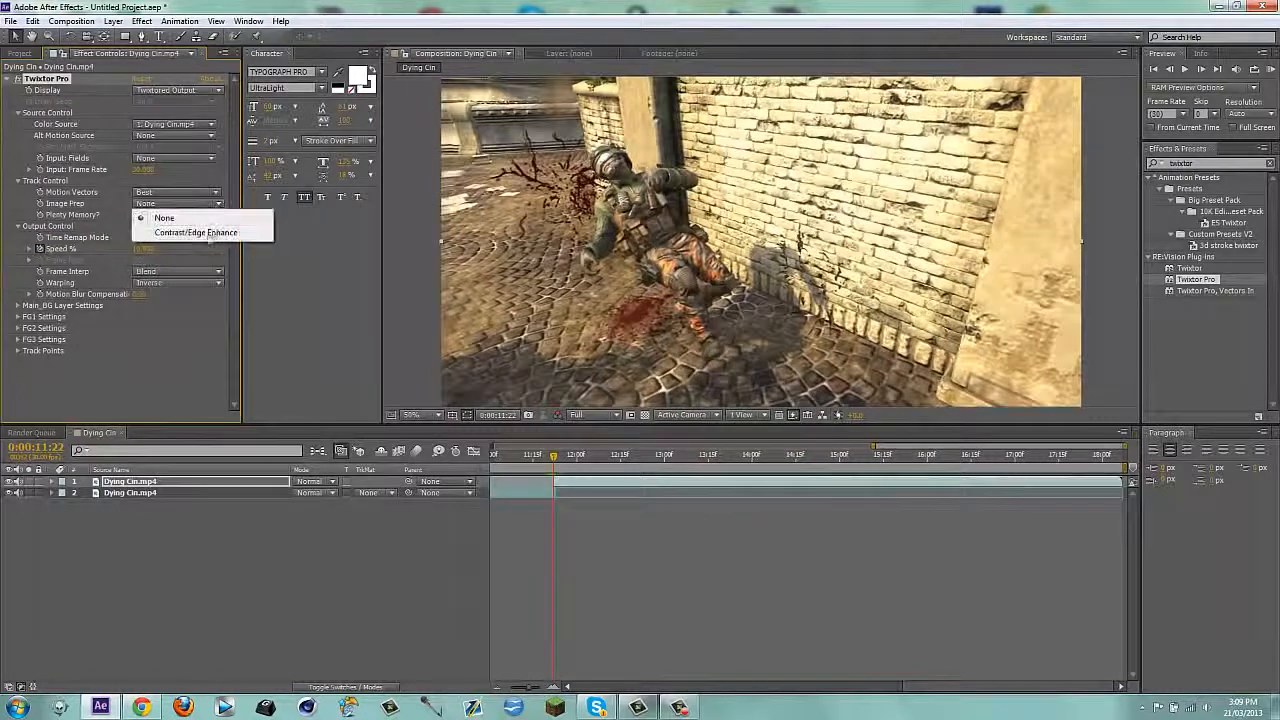
{"action": "left_click", "coordinate": [196, 232]}
{"action": "left_click", "coordinate": [178, 282]}
{"action": "left_click", "coordinate": [183, 310]}
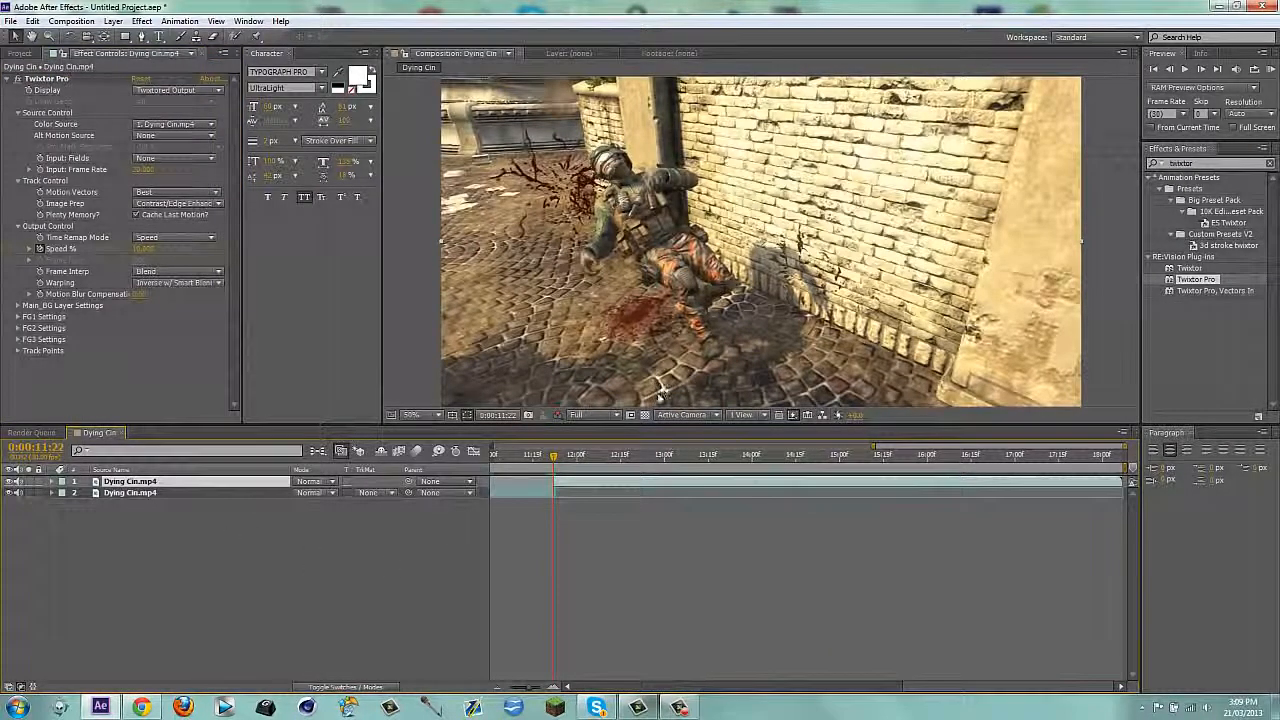
Pre-compose the upper Dying Cin.mp4 layer as Dying Dude, moving all attributes into the new composition.
{"action": "right_click", "coordinate": [625, 479]}
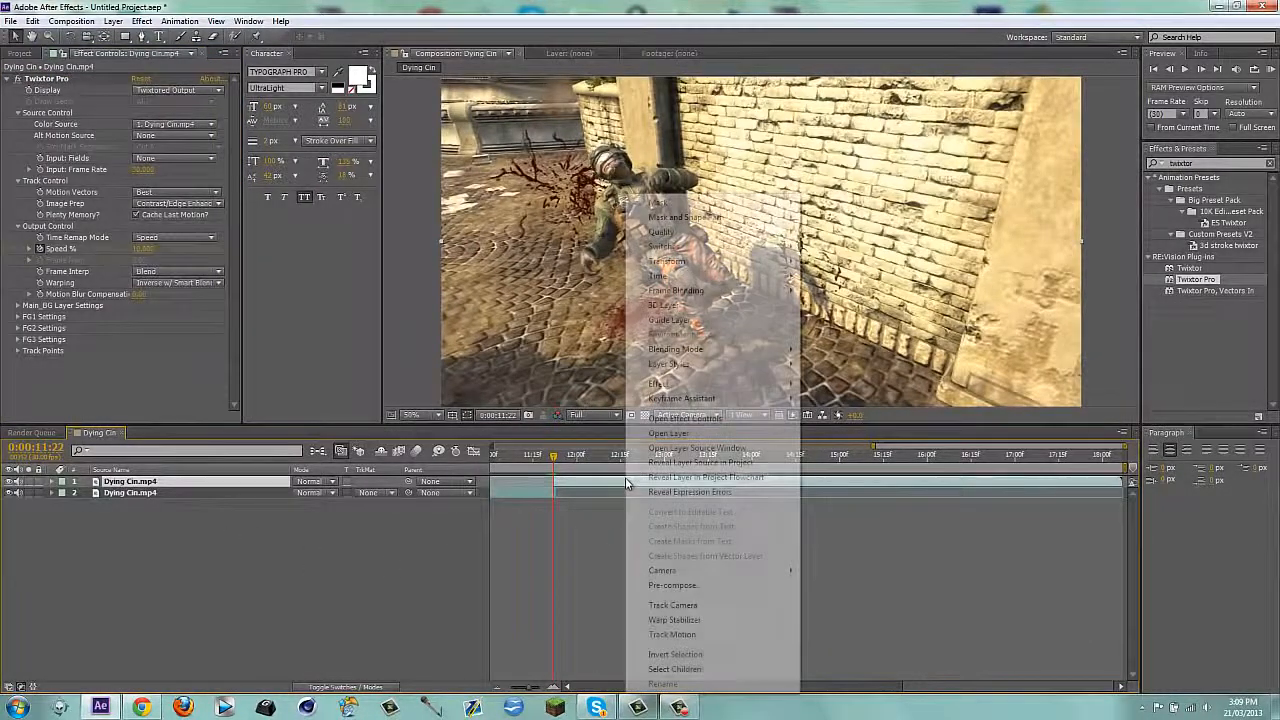
{"action": "left_click", "coordinate": [675, 585]}
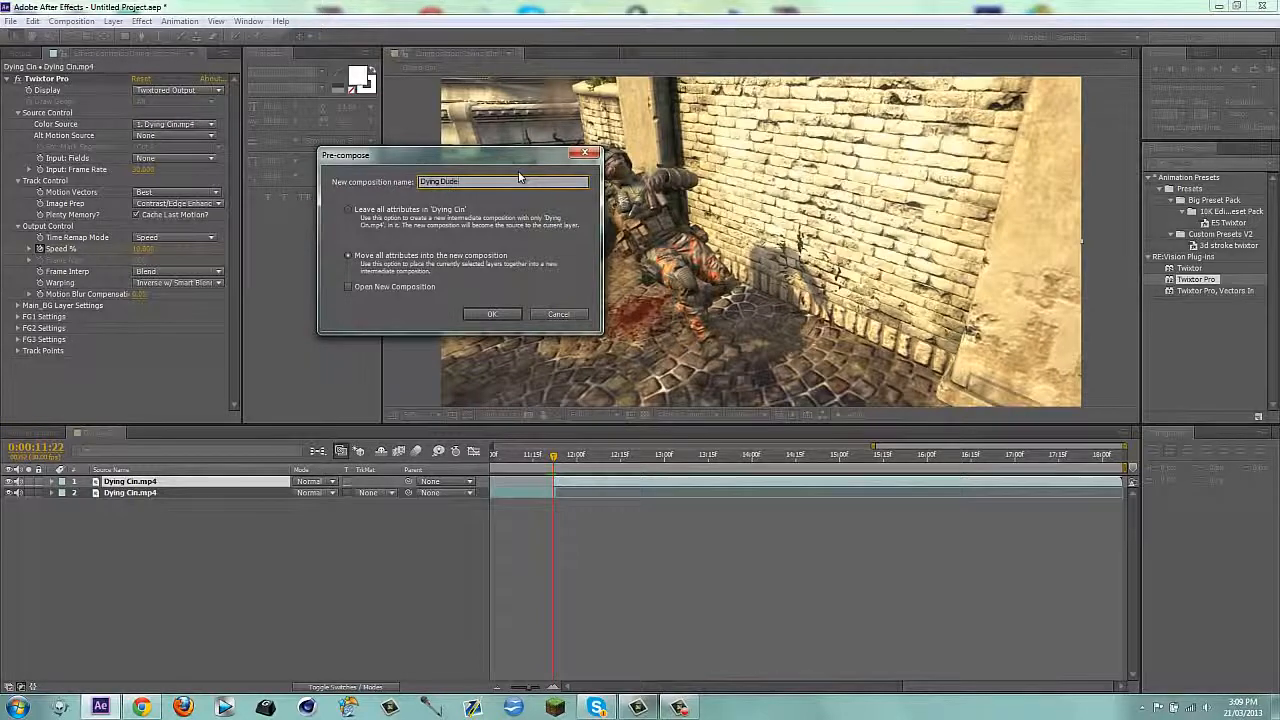
{"action": "key", "text": "Return"}
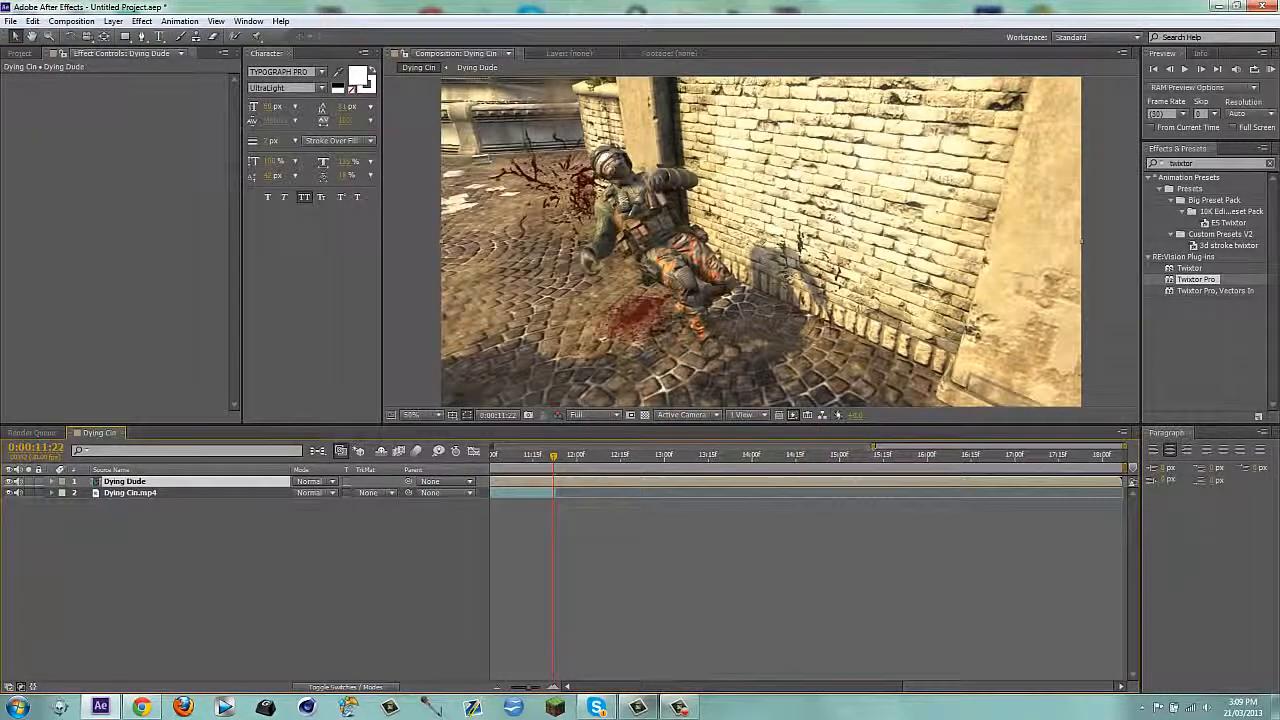
Add an adjustment layer above Dying Dude and trim its start to 0:00:11:22.
{"action": "left_click_drag", "start_coordinate": [873, 447], "coordinate": [494, 447]}
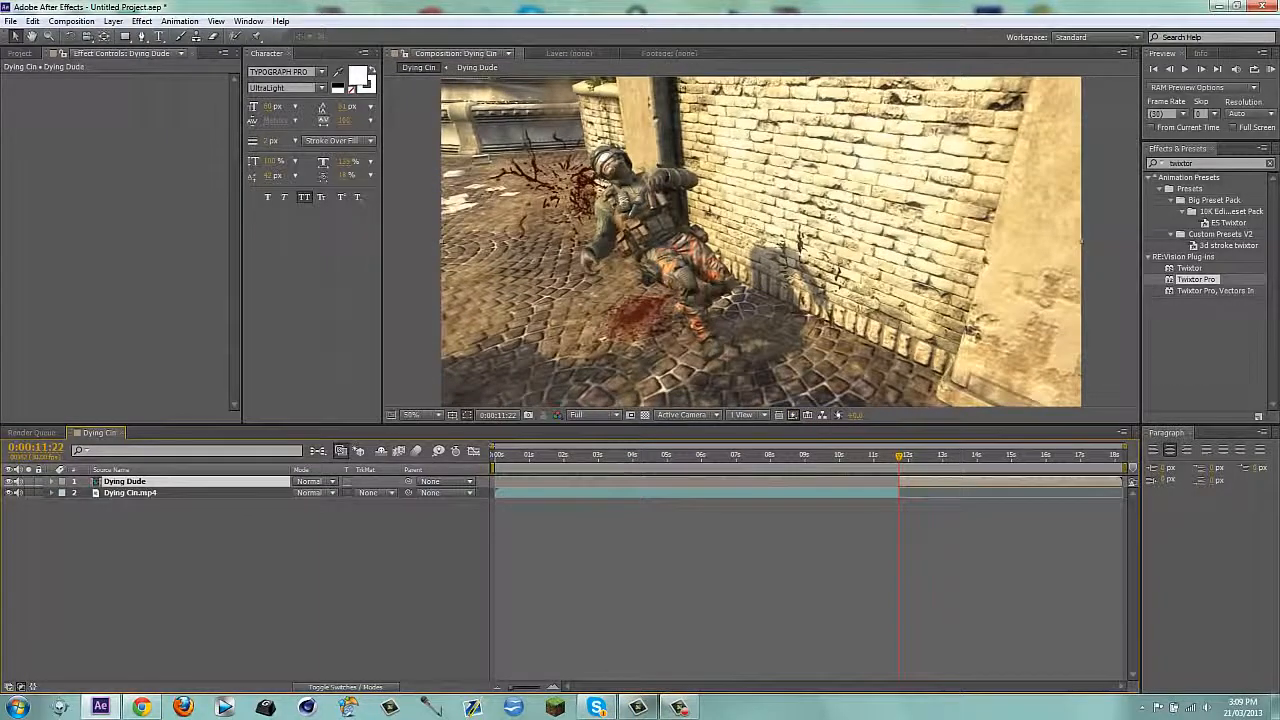
{"action": "left_click_drag", "start_coordinate": [494, 447], "coordinate": [860, 446]}
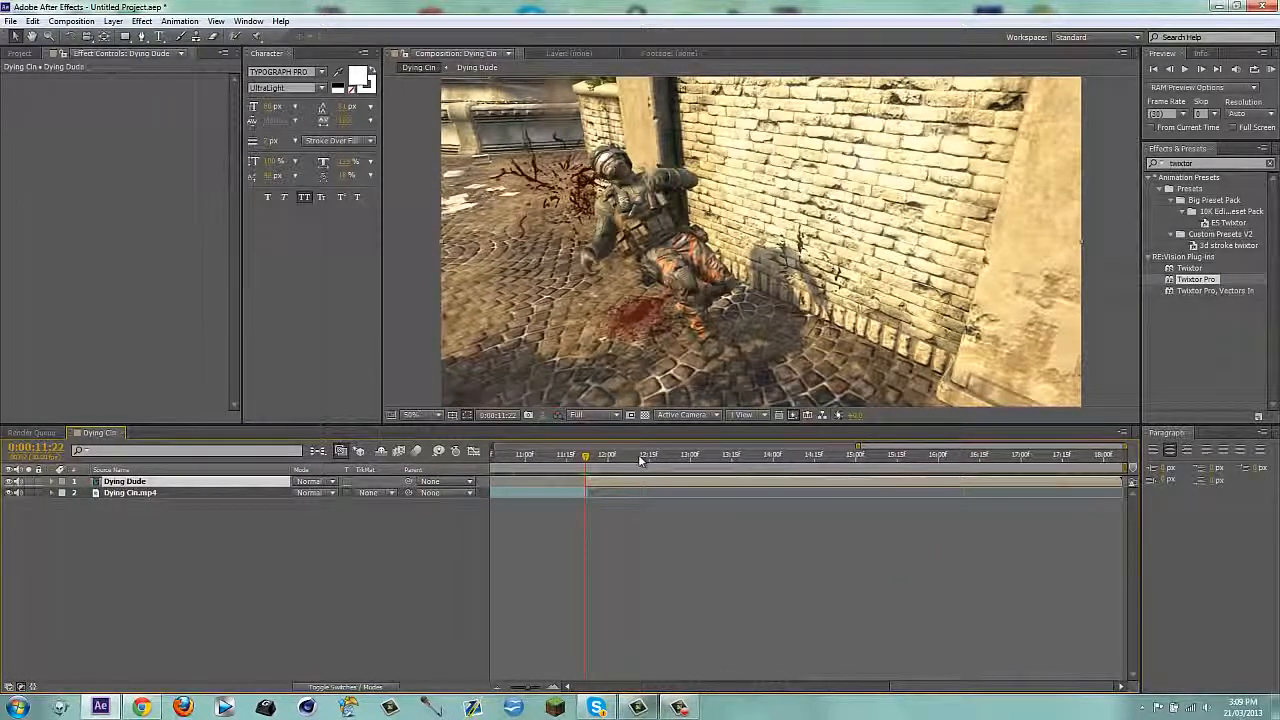
{"action": "key", "text": "ctrl+alt+y"}
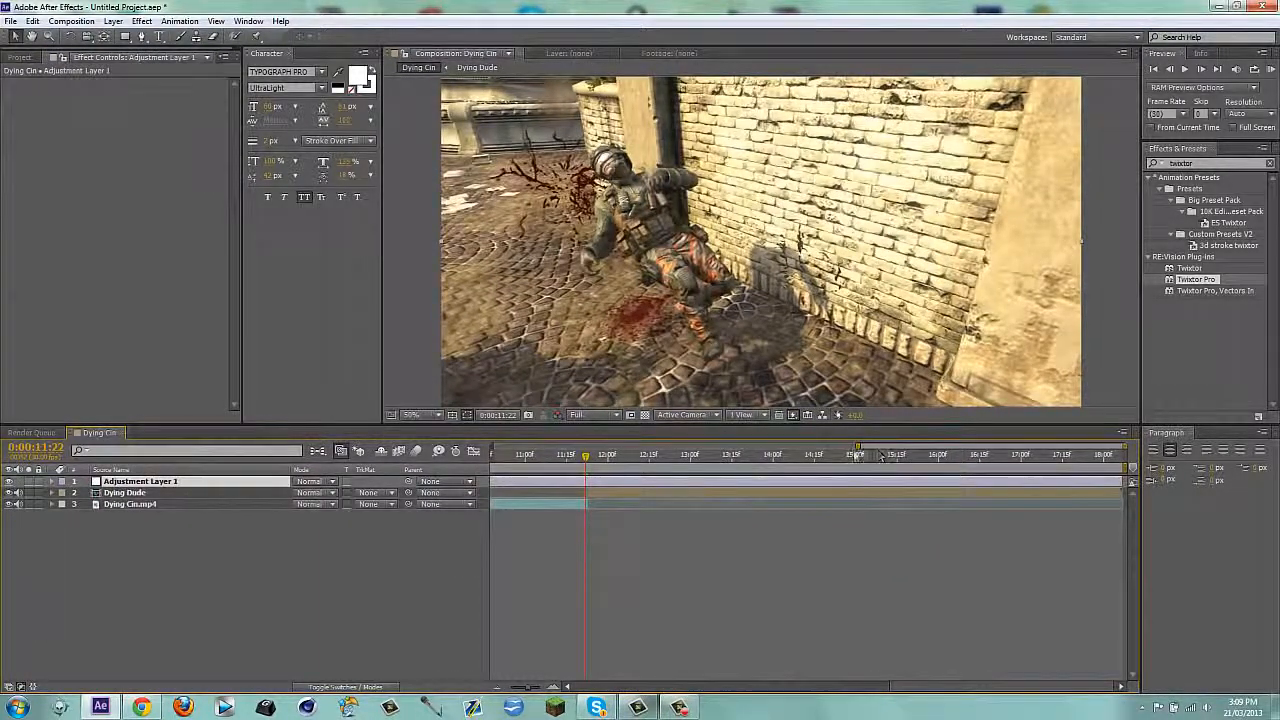
{"action": "left_click_drag", "start_coordinate": [880, 447], "coordinate": [325, 450]}
{"action": "left_click_drag", "start_coordinate": [494, 482], "coordinate": [630, 482]}
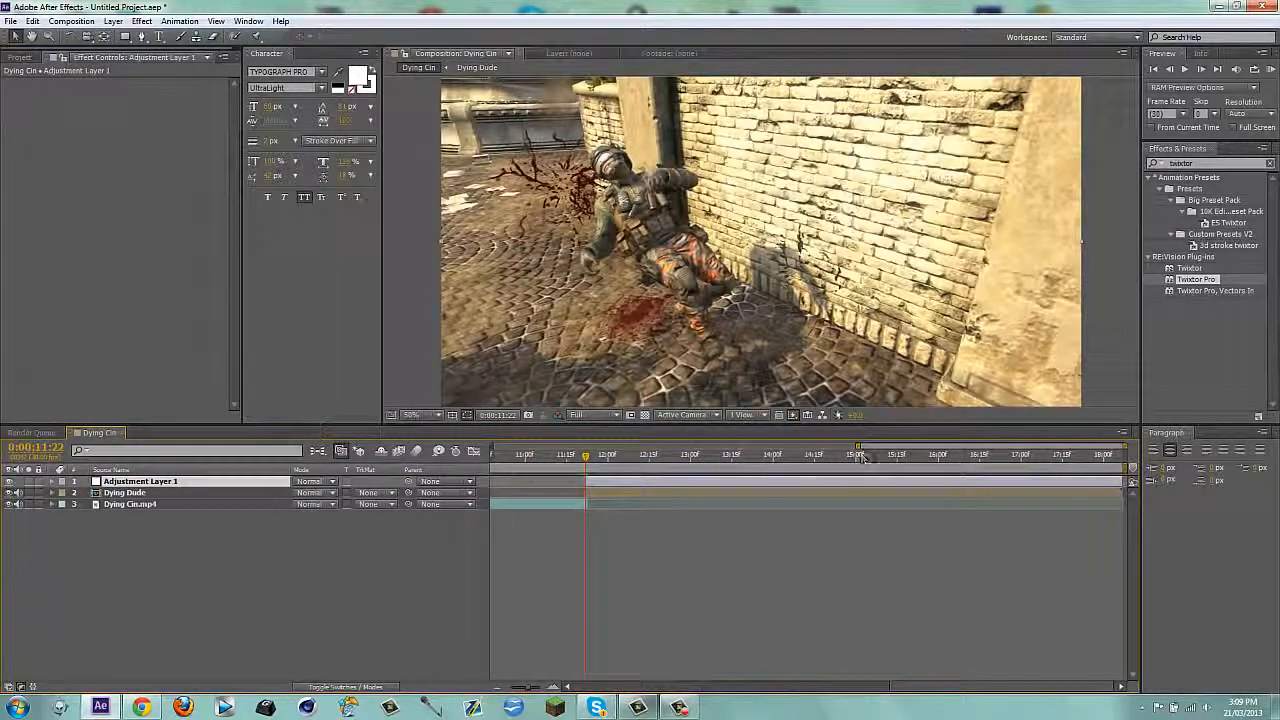
Outline the dying soldier with a mask on the adjustment layer and show the mask's feather setting.
{"action": "mouse_move", "coordinate": [859, 446]}
{"action": "left_mouse_down"}
{"action": "mouse_move", "coordinate": [946, 448]}
{"action": "mouse_move", "coordinate": [749, 450]}
{"action": "mouse_move", "coordinate": [848, 455]}
{"action": "left_mouse_up"}
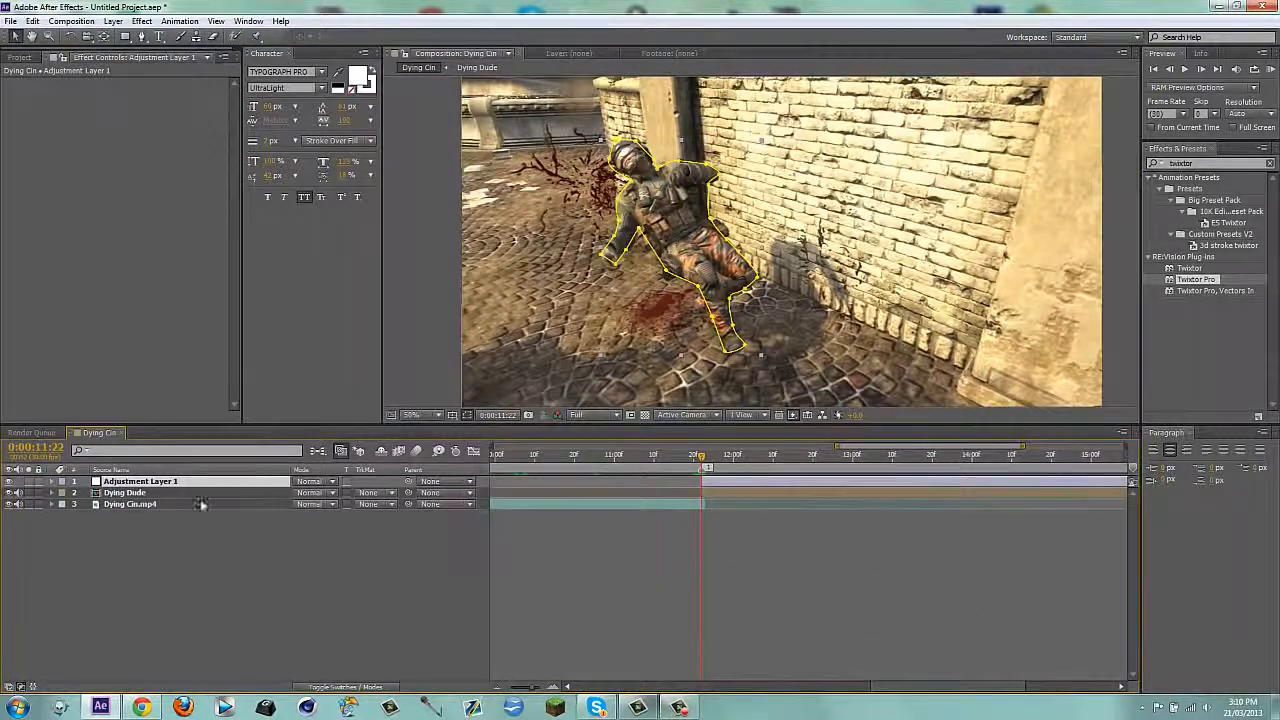
{"action": "key", "text": "f"}
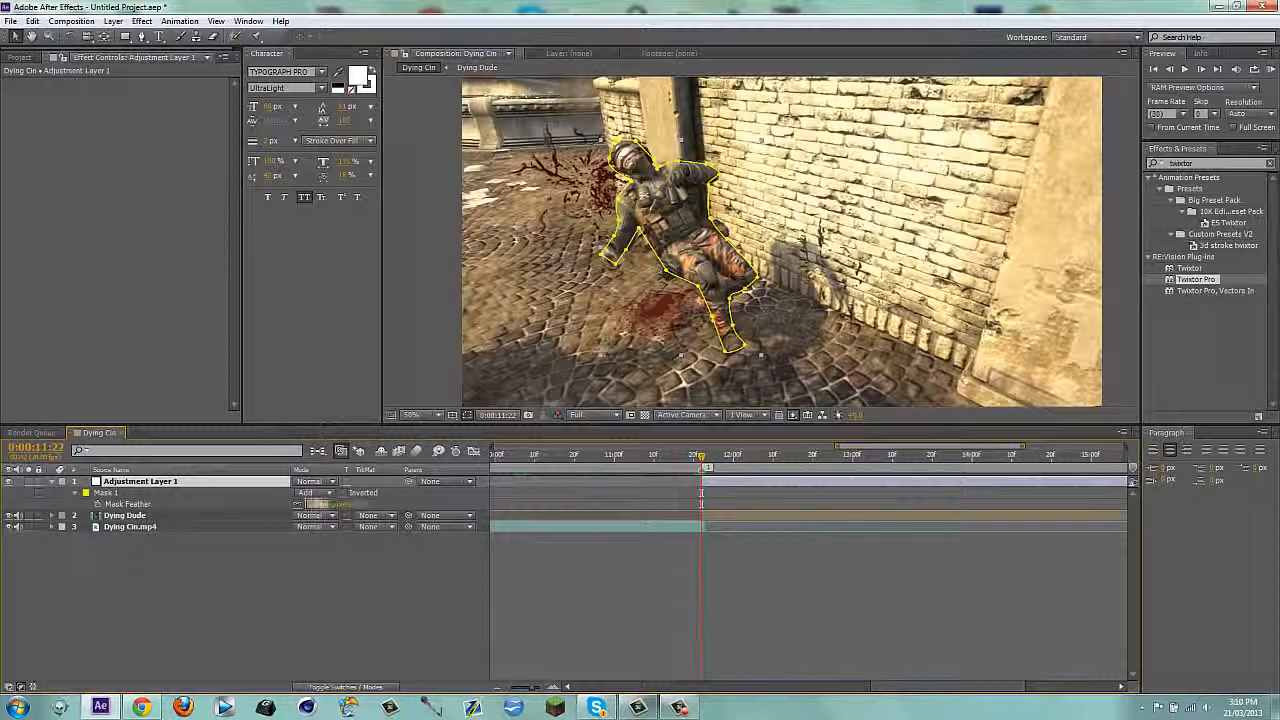
{"action": "key", "text": "f"}
{"action": "left_click", "coordinate": [346, 550]}
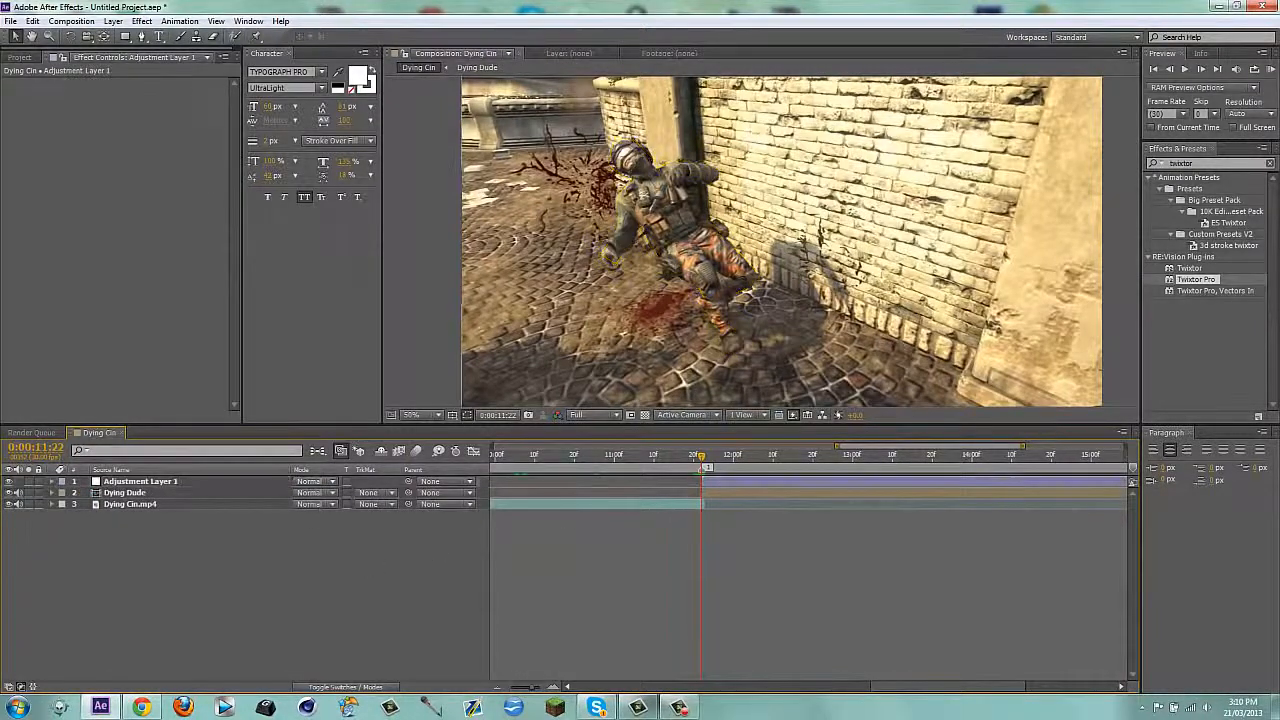
Search the effects for cc toner and apply CC Toner to the masked adjustment layer.
{"action": "left_click", "coordinate": [729, 482]}
{"action": "left_click", "coordinate": [346, 600]}
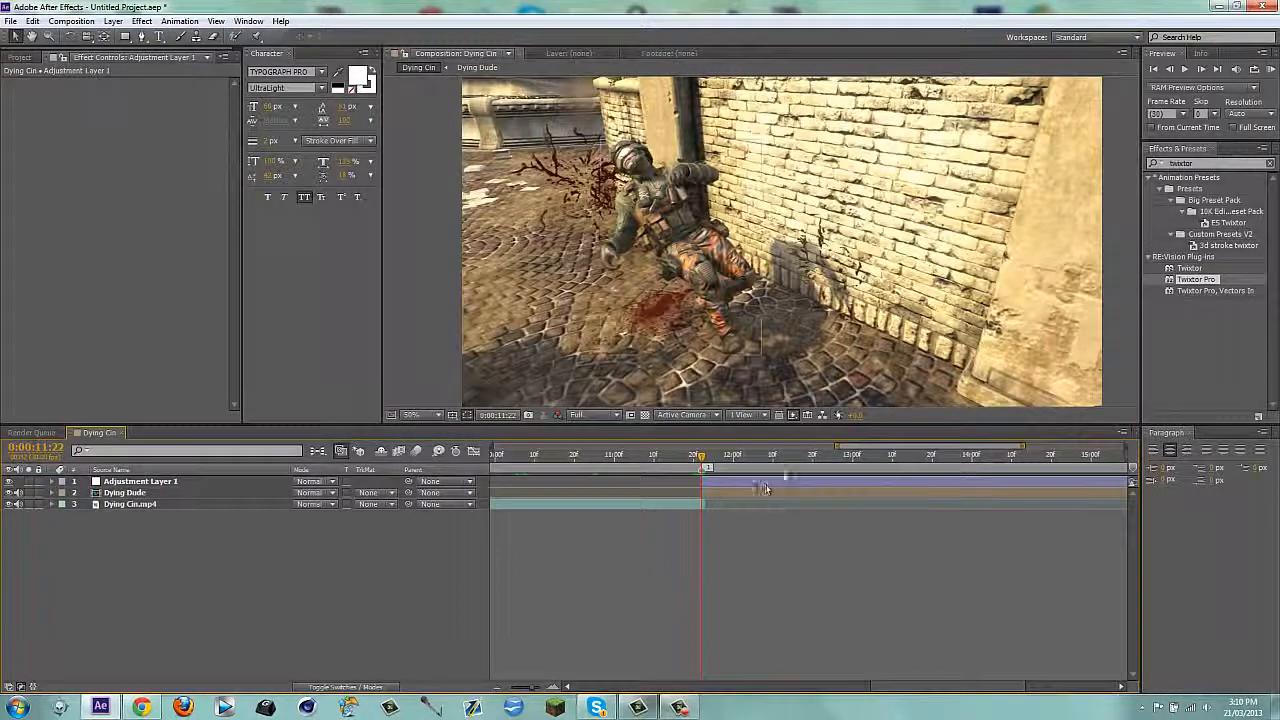
{"action": "left_click", "coordinate": [1227, 163]}
{"action": "type", "text": "cc toner"}
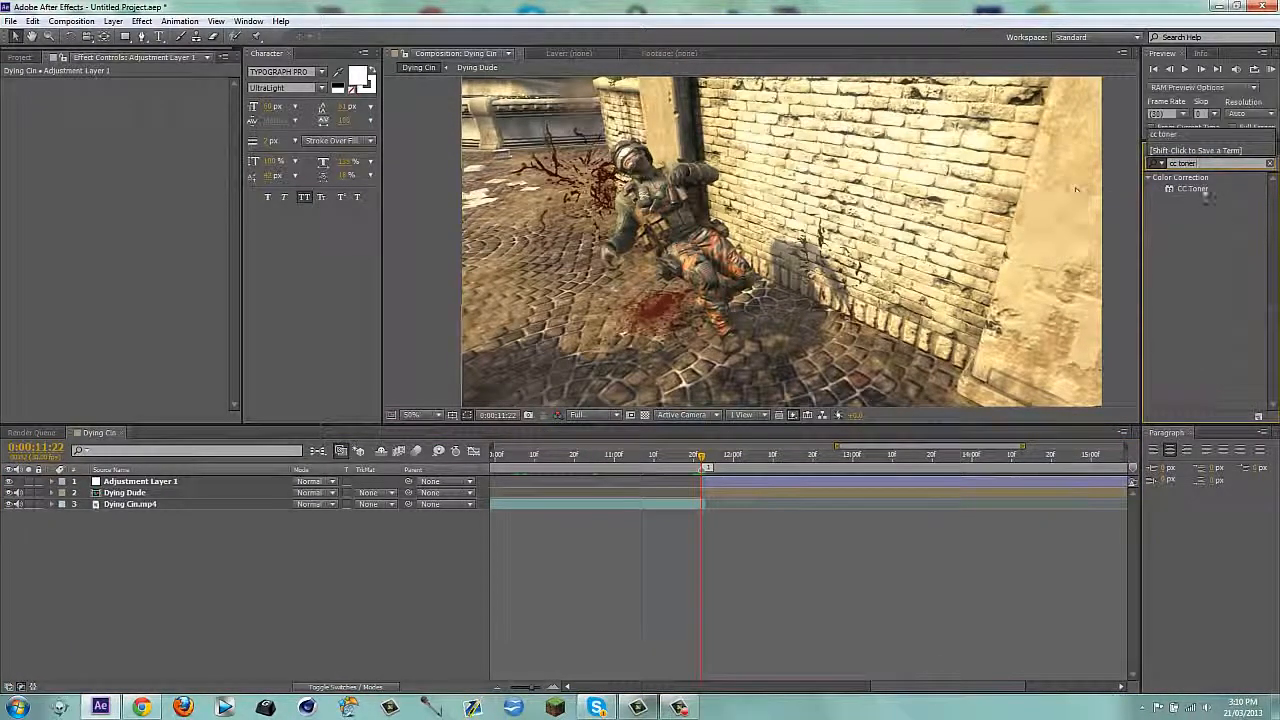
{"action": "left_click_drag", "start_coordinate": [1203, 192], "coordinate": [661, 210]}
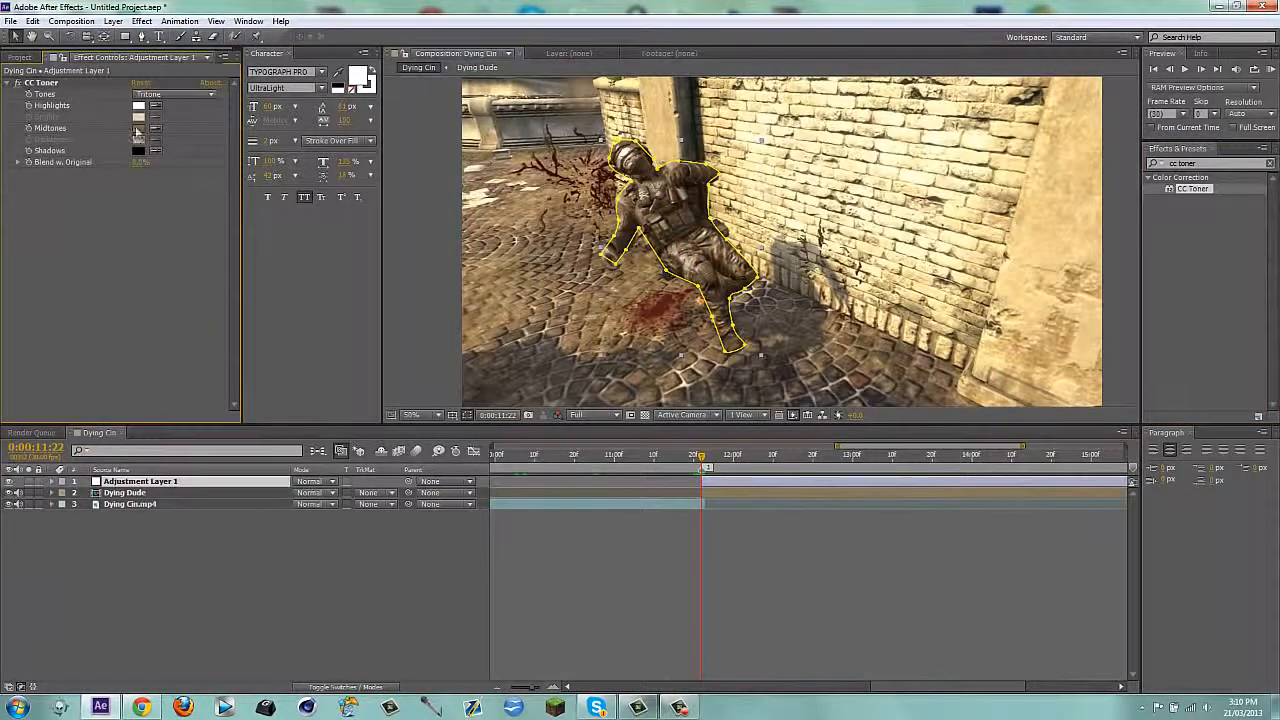
Set CC Toner's Midtones to grey 979797 and its Blend w. Original to 45%.
{"action": "left_click", "coordinate": [139, 128]}
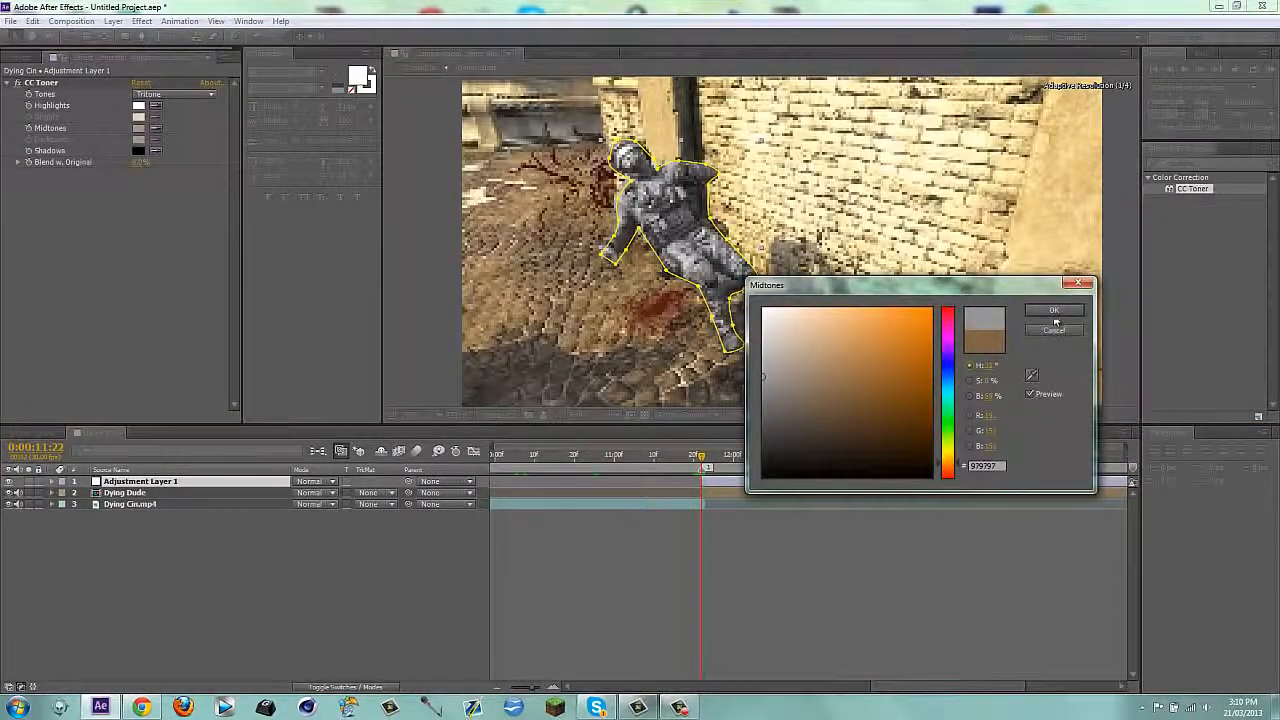
{"action": "left_click", "coordinate": [1053, 311]}
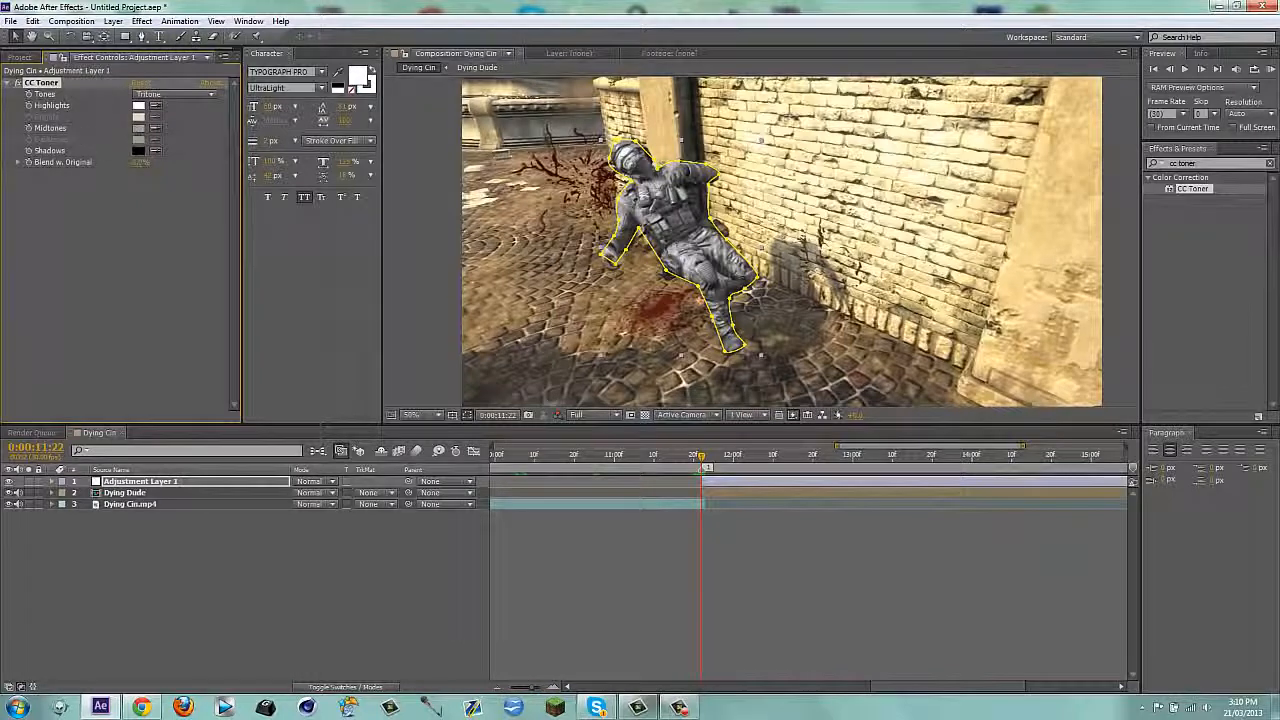
{"action": "left_click", "coordinate": [145, 162]}
{"action": "type", "text": "45"}
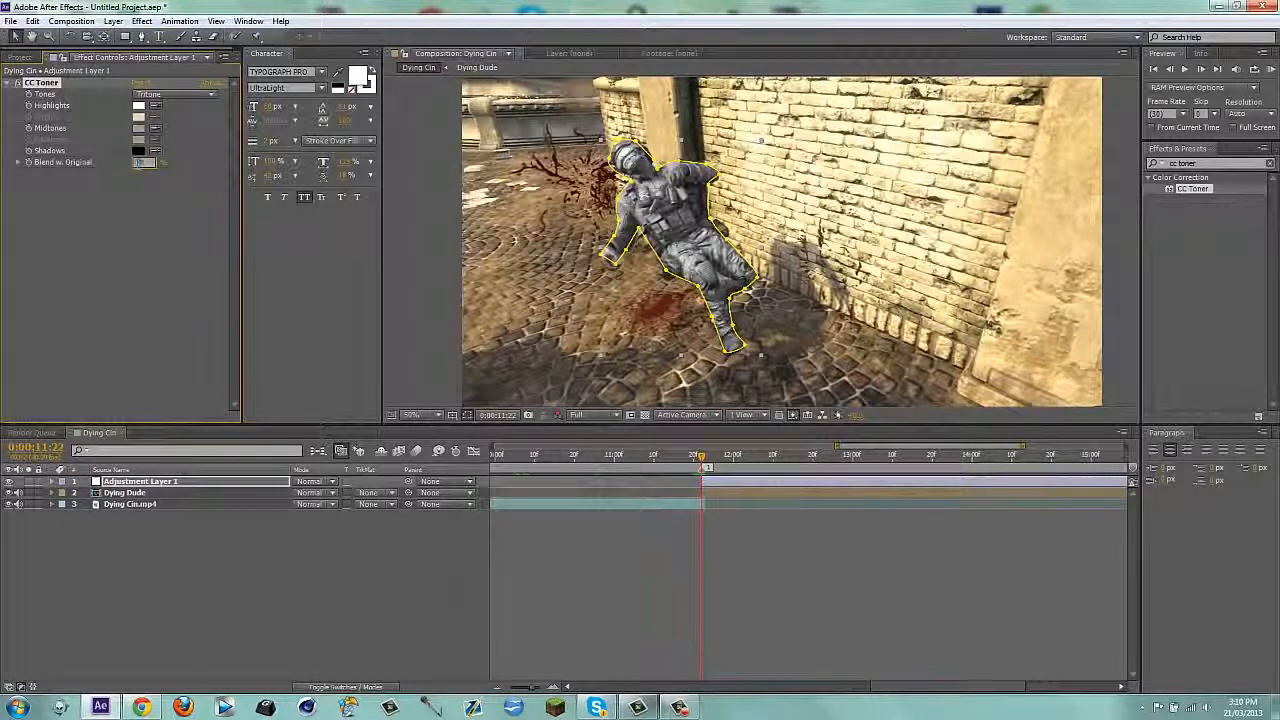
{"action": "key", "text": "Return"}
{"action": "left_click", "coordinate": [350, 642]}
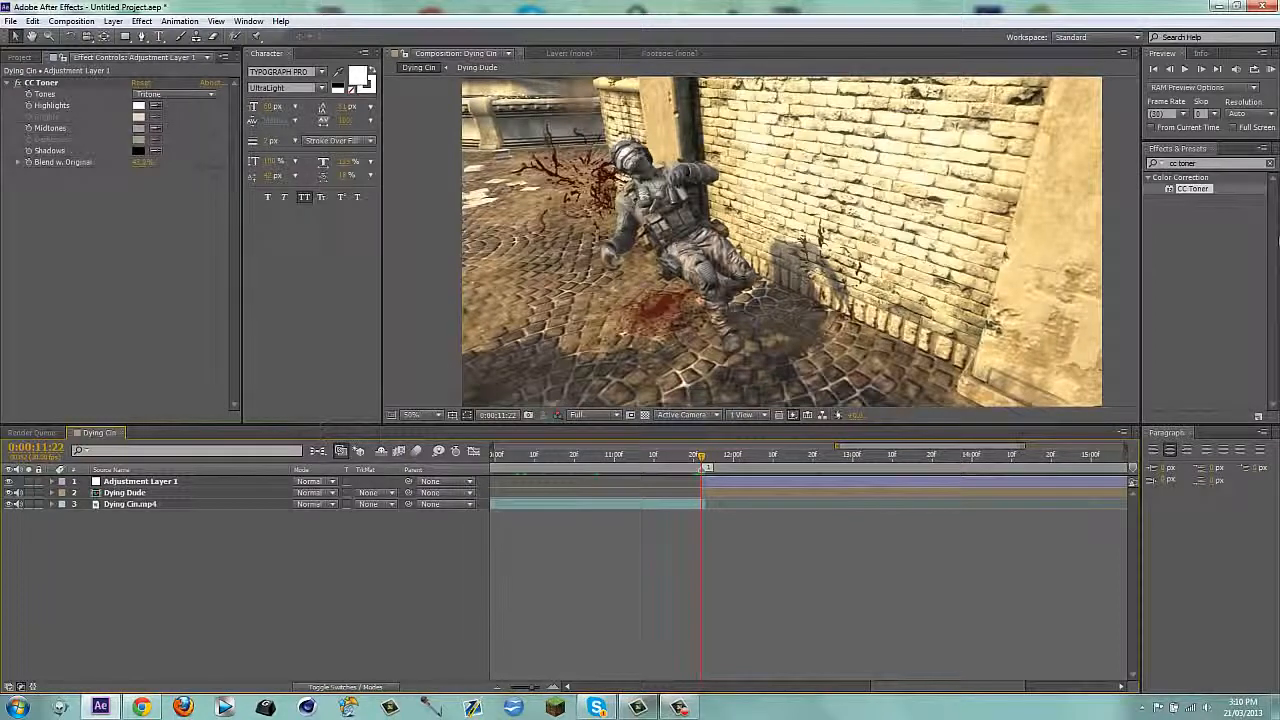
Search the effects for RSMB and apply the RSMB plug-in to the adjustment layer.
{"action": "left_click", "coordinate": [1234, 165]}
{"action": "type", "text": "RSM"}
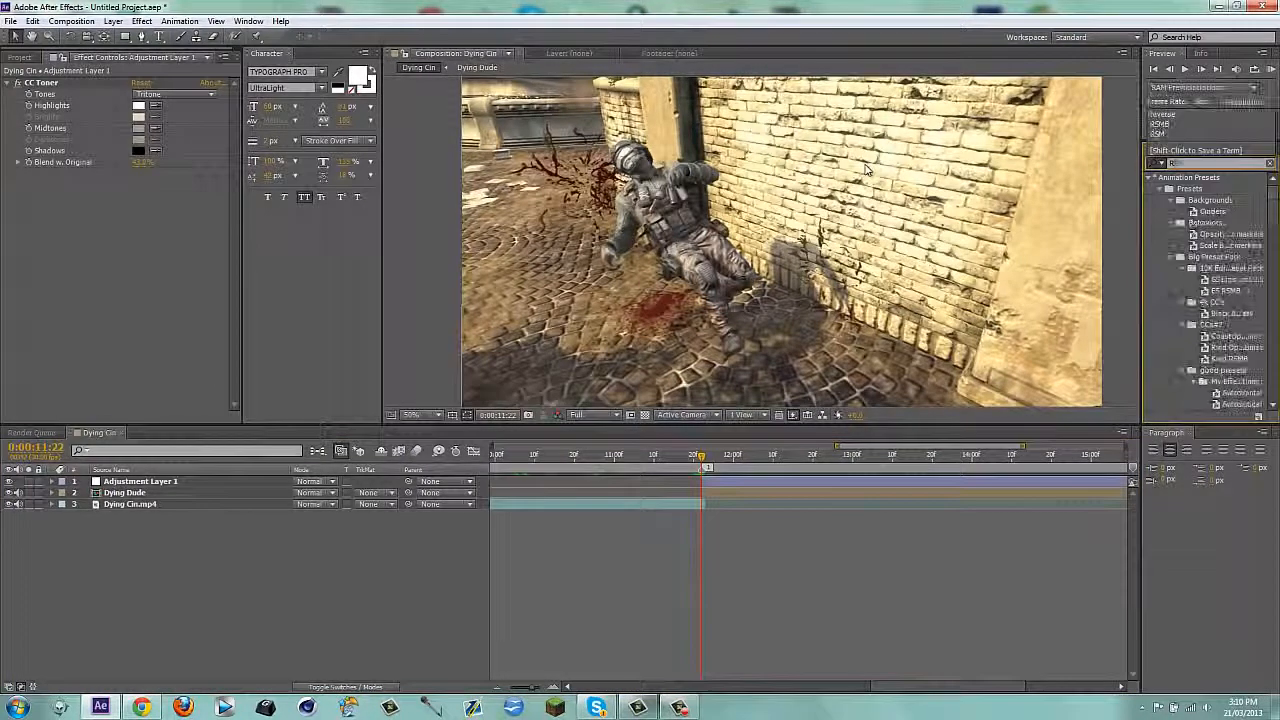
{"action": "type", "text": "B"}
{"action": "left_click_drag", "start_coordinate": [1188, 349], "coordinate": [778, 485]}
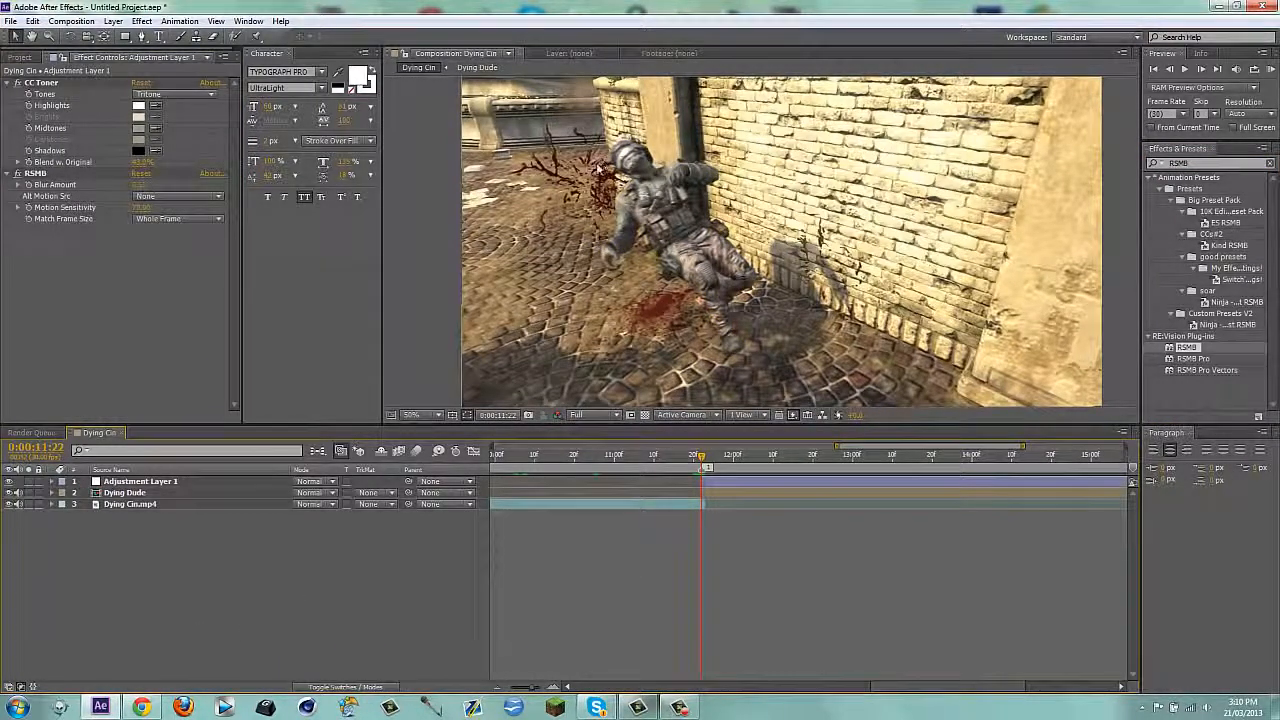
Search for fast blur, apply Fast Blur to the adjustment layer and place RSMB below it in the effect order.
{"action": "left_click", "coordinate": [1185, 163]}
{"action": "type", "text": "fa"}
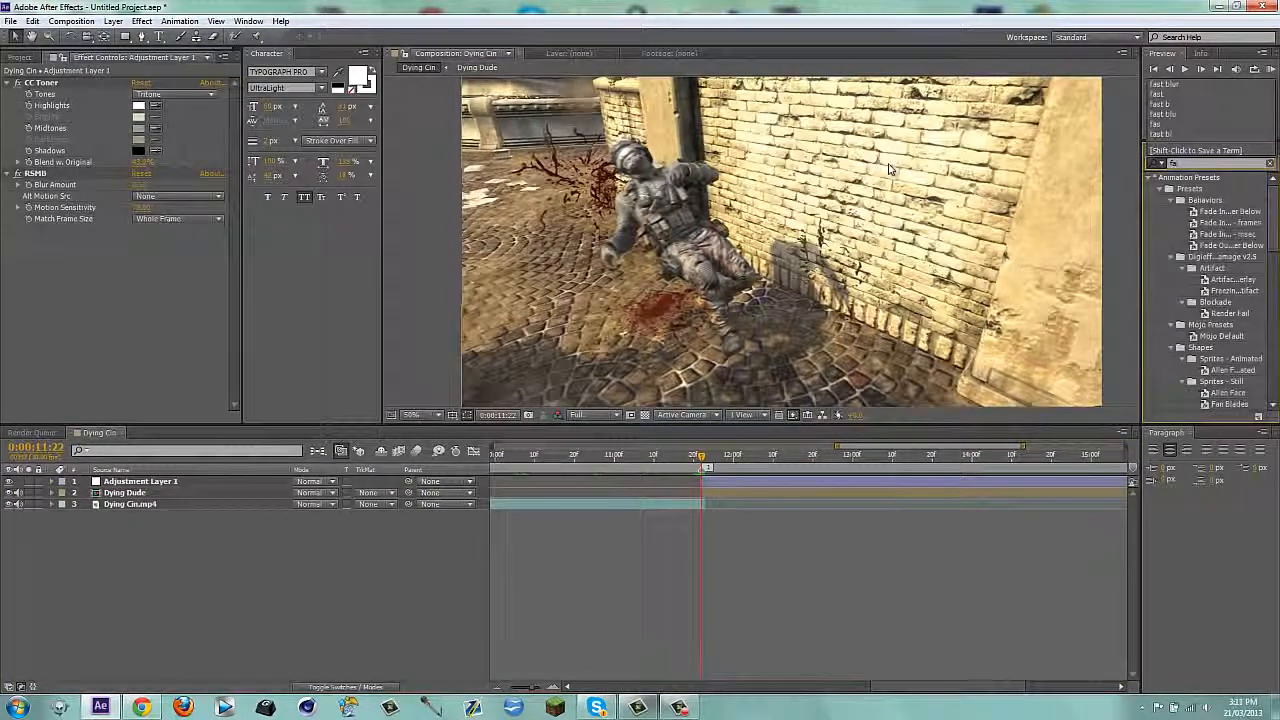
{"action": "type", "text": "st blur"}
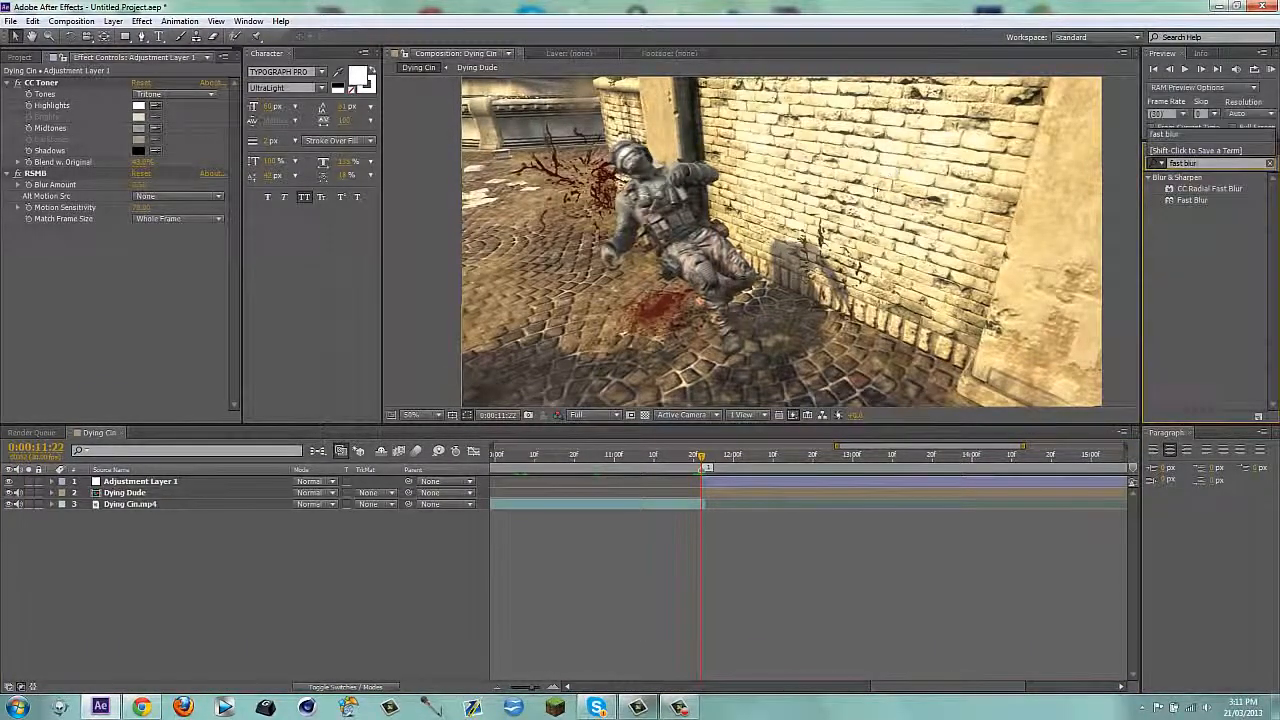
{"action": "left_click_drag", "start_coordinate": [1192, 200], "coordinate": [24, 272]}
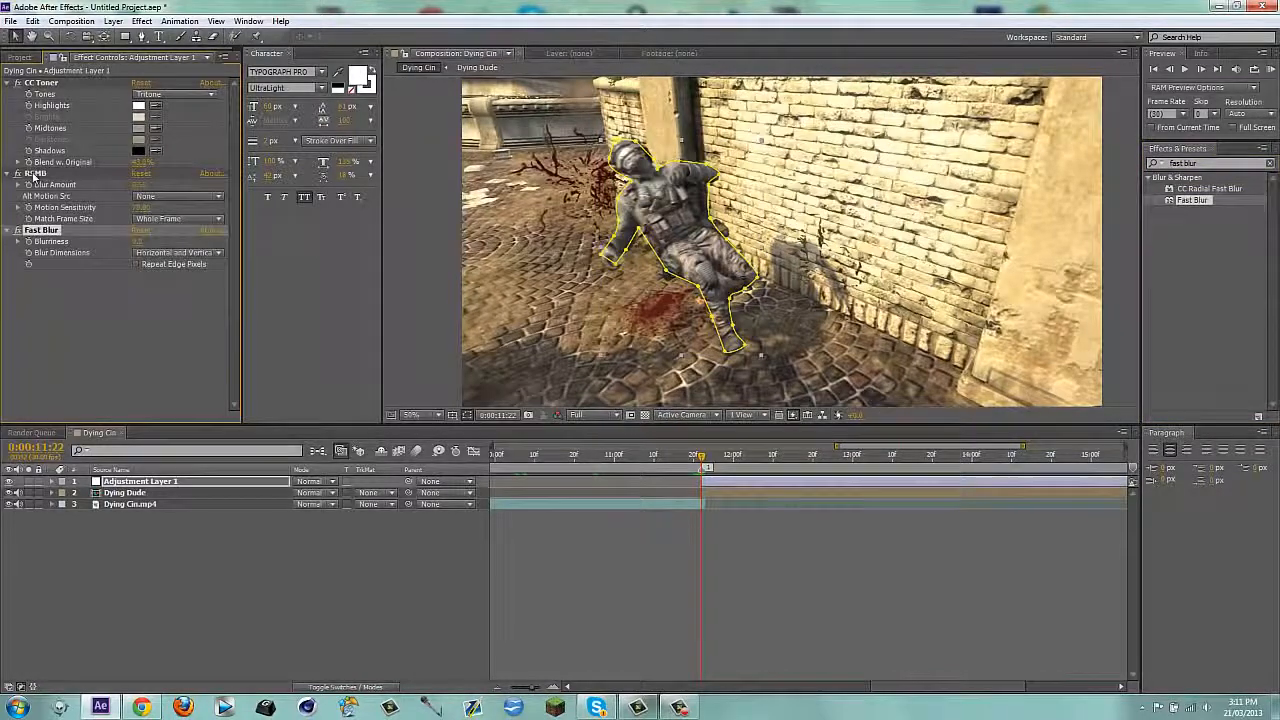
{"action": "left_click_drag", "start_coordinate": [33, 175], "coordinate": [40, 270]}
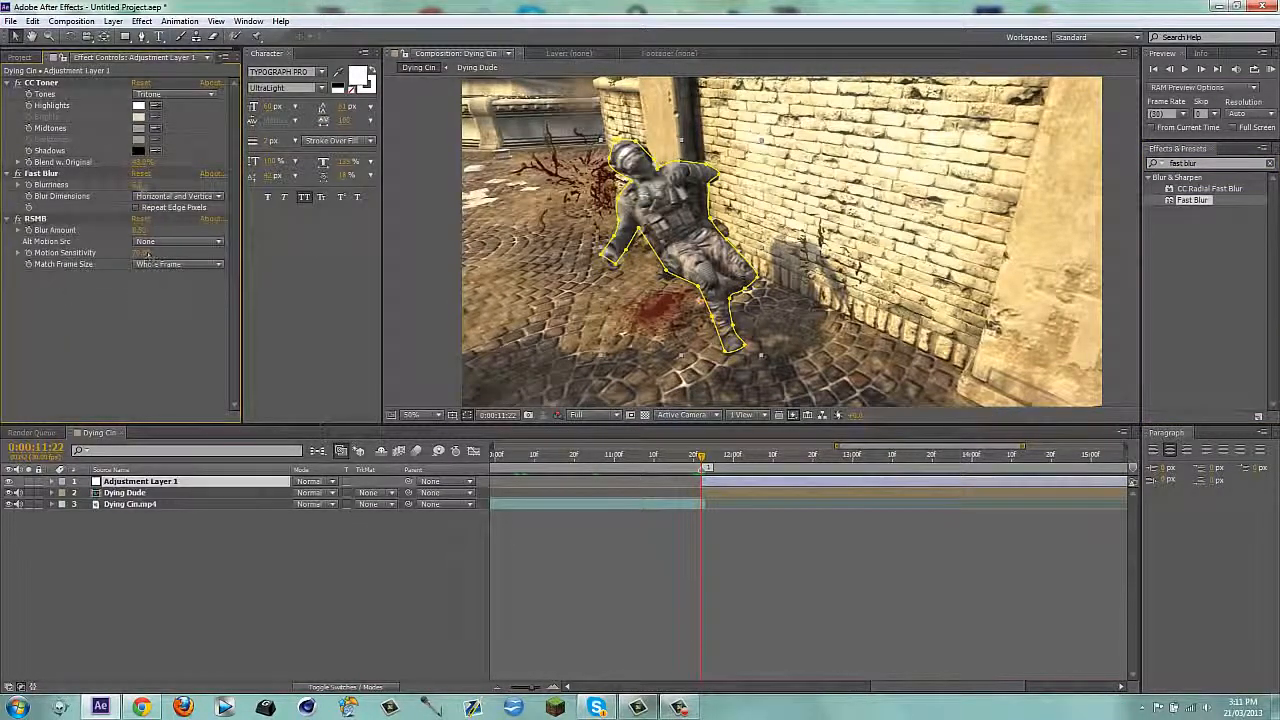
Set Fast Blur's Blurriness to 4 and turn on Repeat Edge Pixels.
{"action": "type", "text": "4"}
{"action": "key", "text": "Return"}
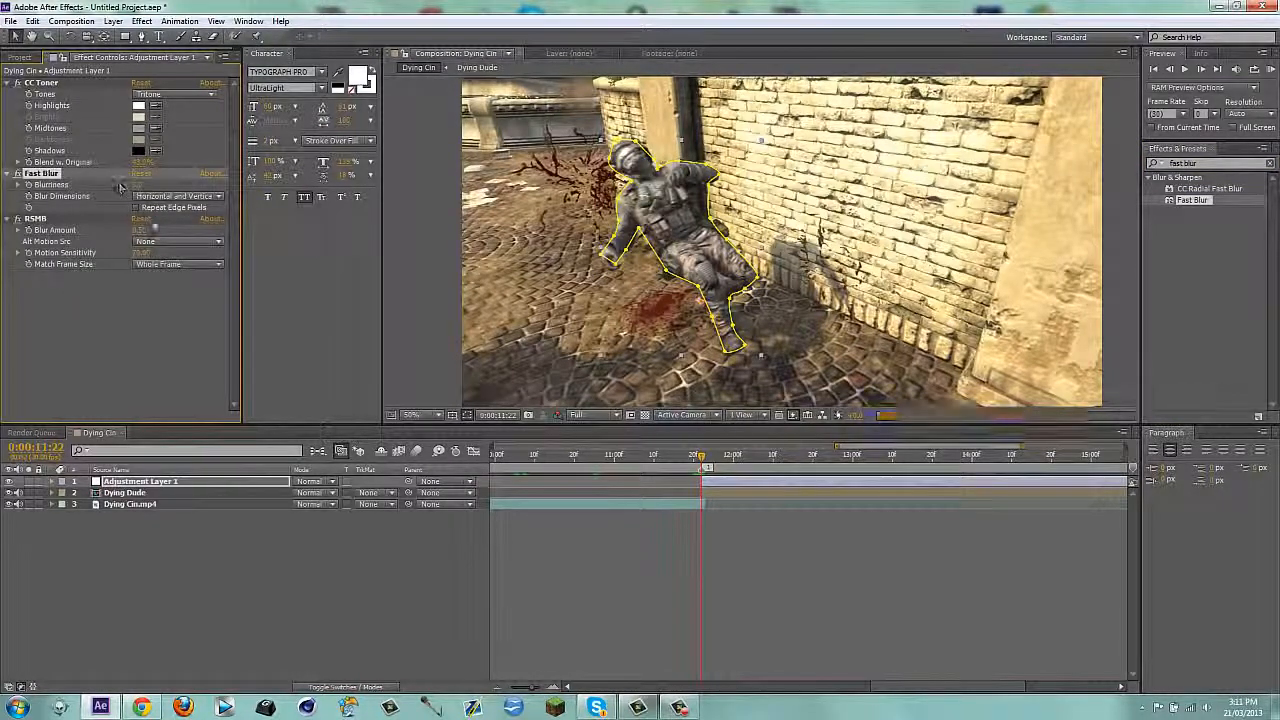
{"action": "left_click", "coordinate": [136, 208]}
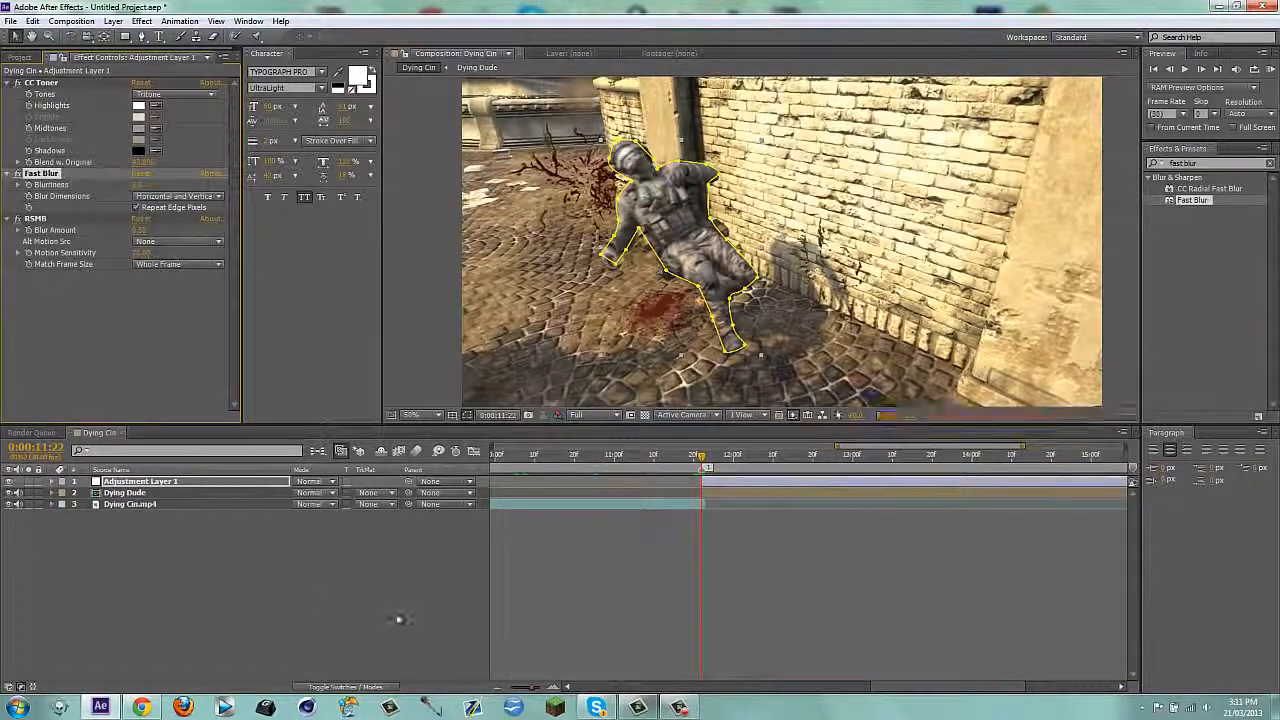
Reveal the adjustment layer's Mask Path and set a keyframe for it at 0:00:11:22.
{"action": "left_click", "coordinate": [748, 492]}
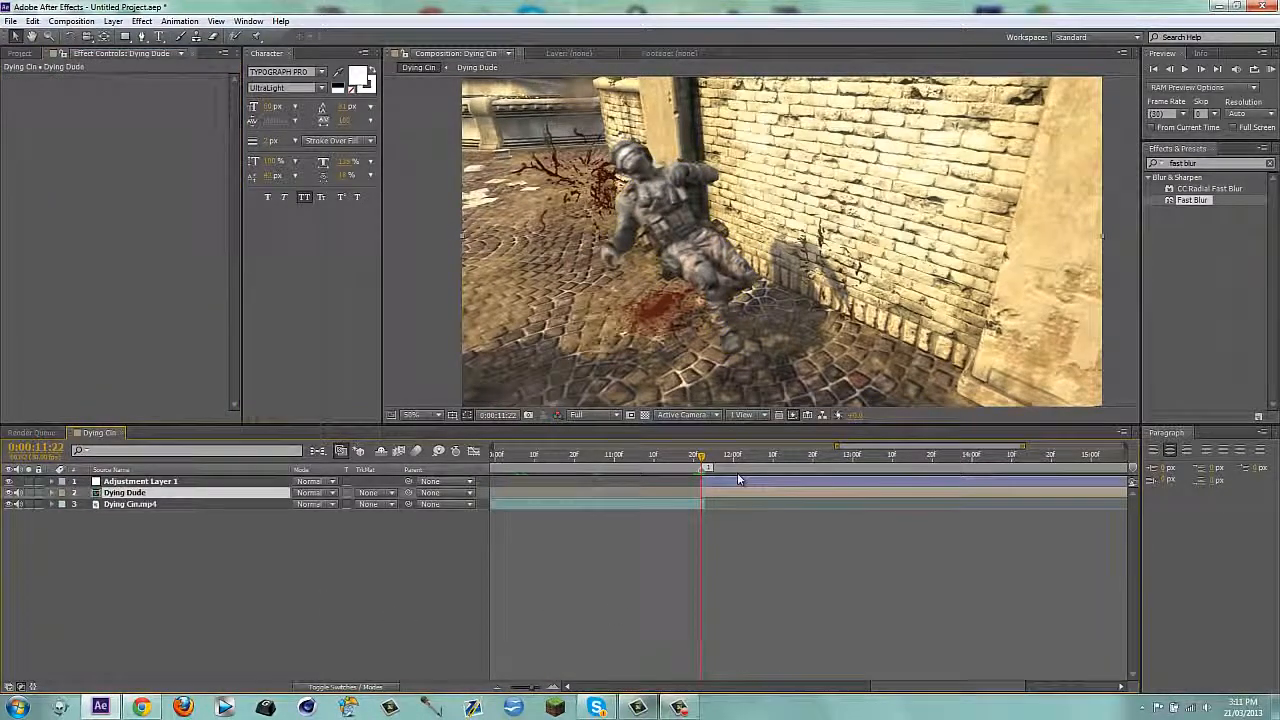
{"action": "left_click", "coordinate": [741, 482]}
{"action": "key", "text": "m"}
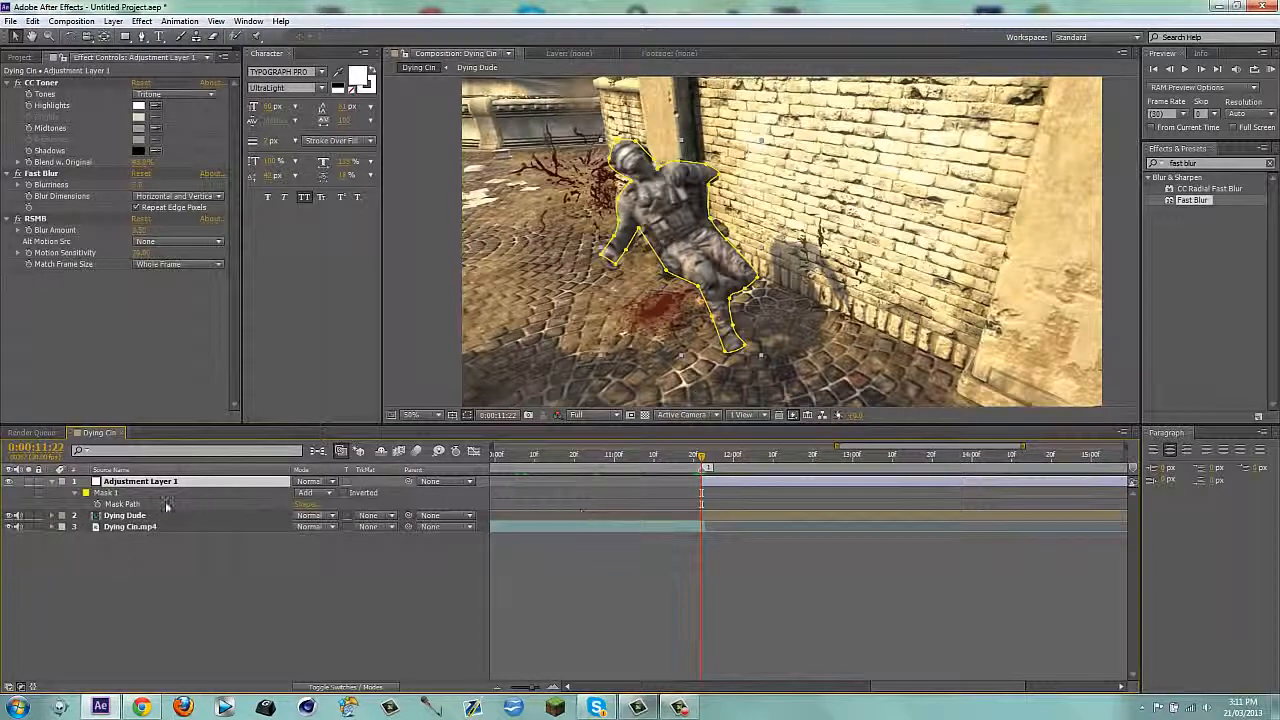
{"action": "left_click", "coordinate": [170, 506]}
{"action": "left_click", "coordinate": [171, 578]}
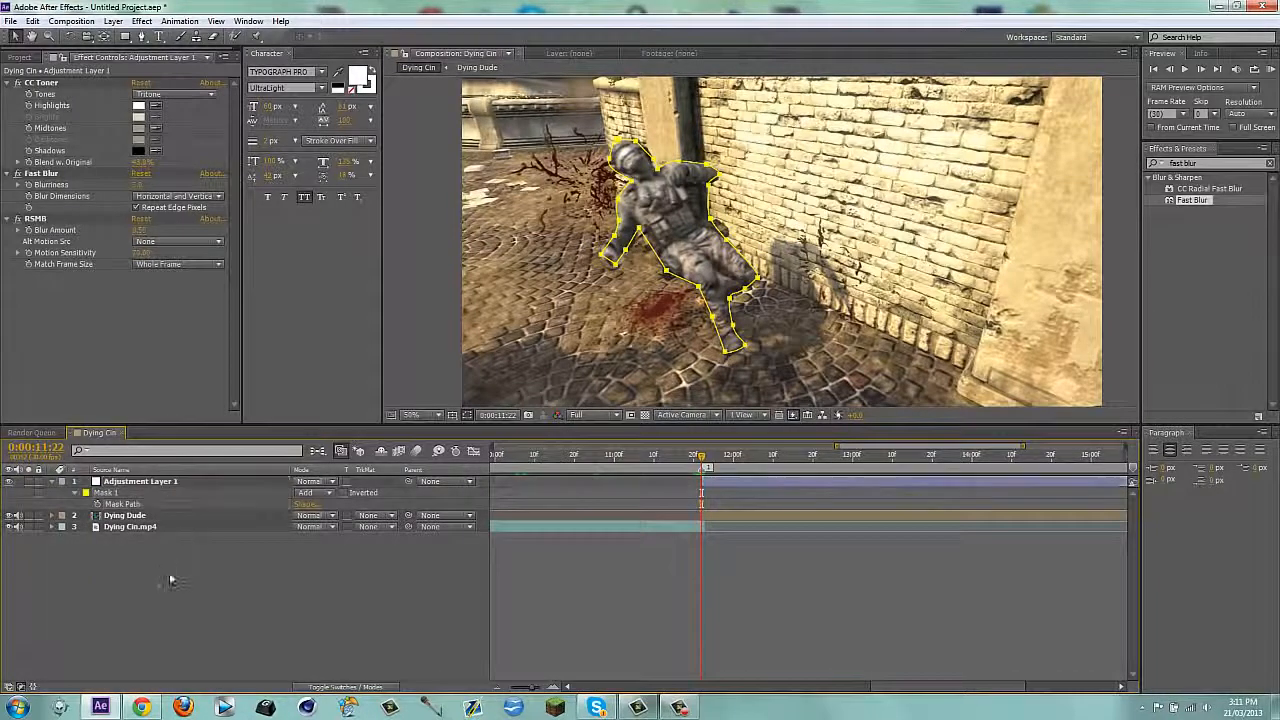
{"action": "left_click", "coordinate": [736, 484]}
{"action": "key", "text": "alt+shift+m"}
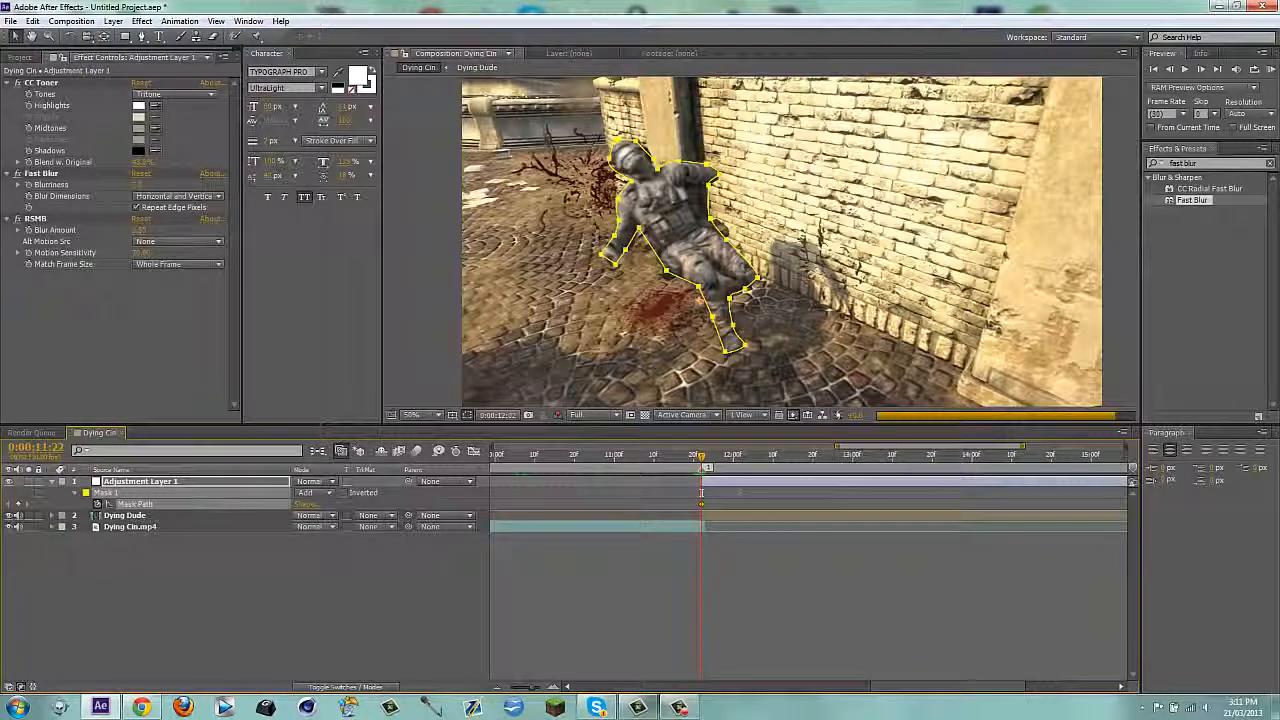
Compare the mask with the soldier ten frames ahead at 0:00:12:02, return to 0:00:11:22 and select the Dying Dude layer.
{"action": "key", "text": "shift+Page_Down"}
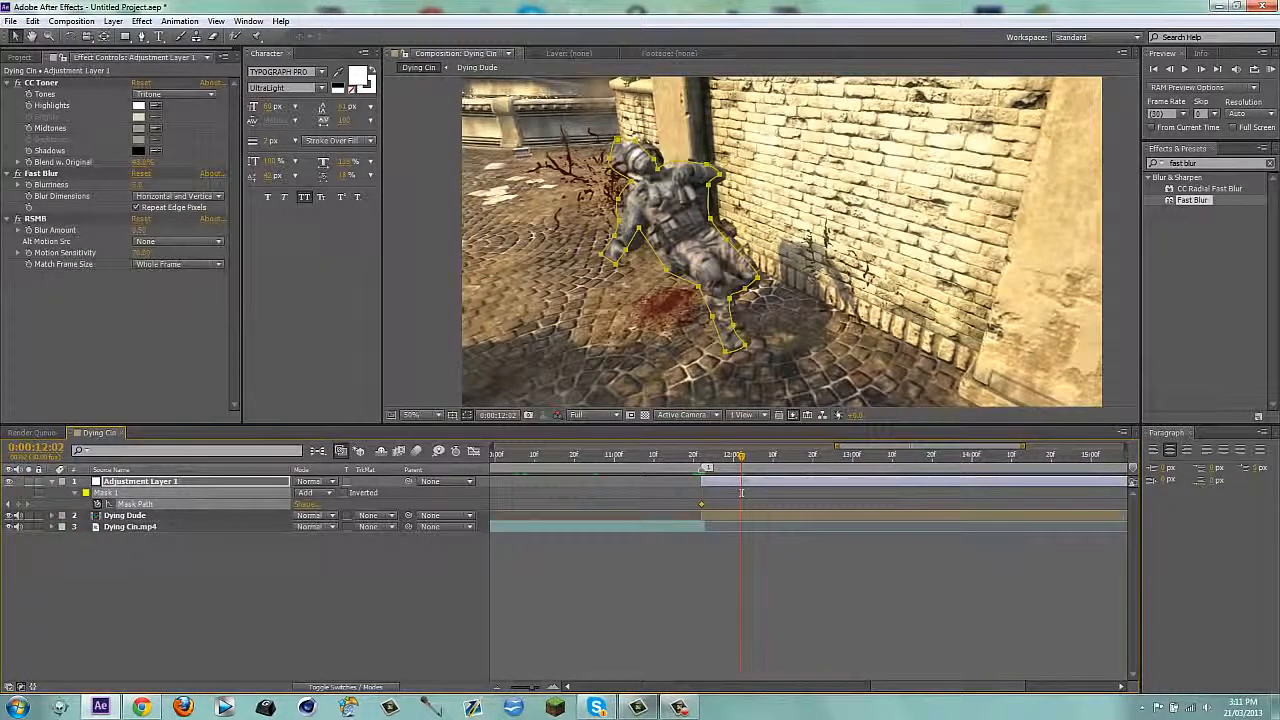
{"action": "key", "text": "shift+Page_Up"}
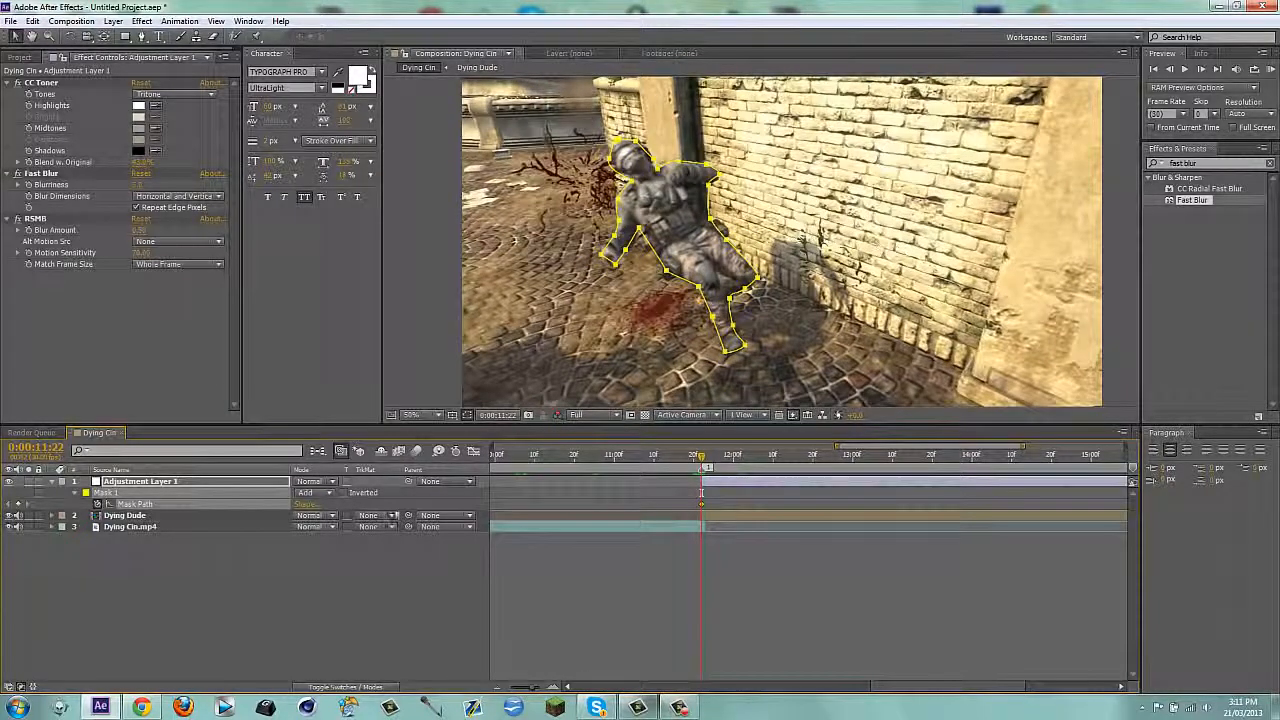
{"action": "left_click", "coordinate": [617, 584]}
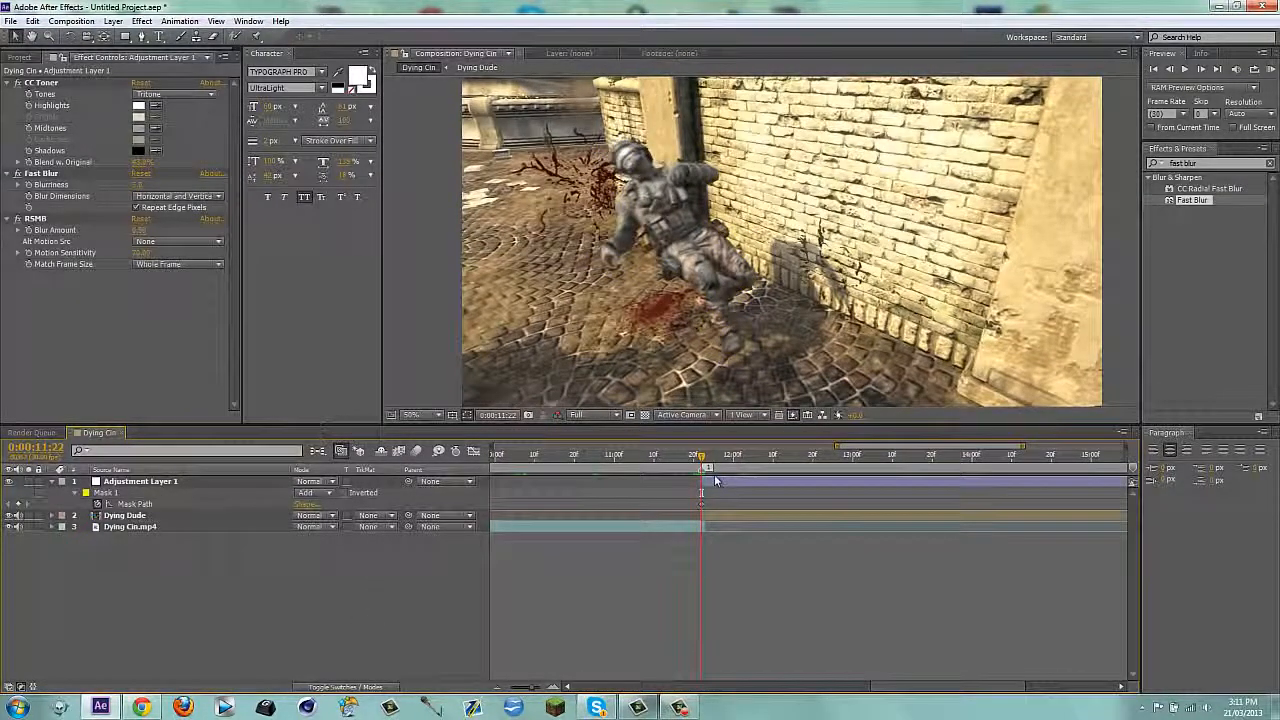
{"action": "left_click_drag", "start_coordinate": [717, 508], "coordinate": [704, 490]}
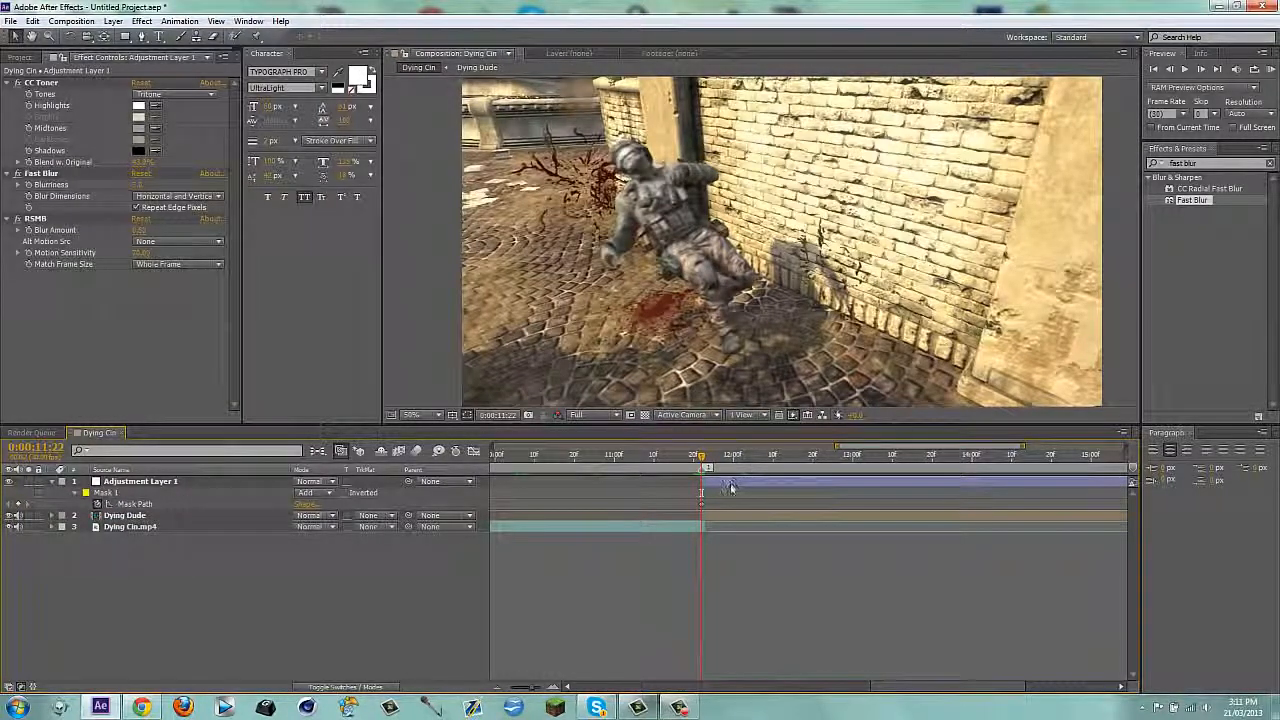
{"action": "left_click", "coordinate": [132, 504]}
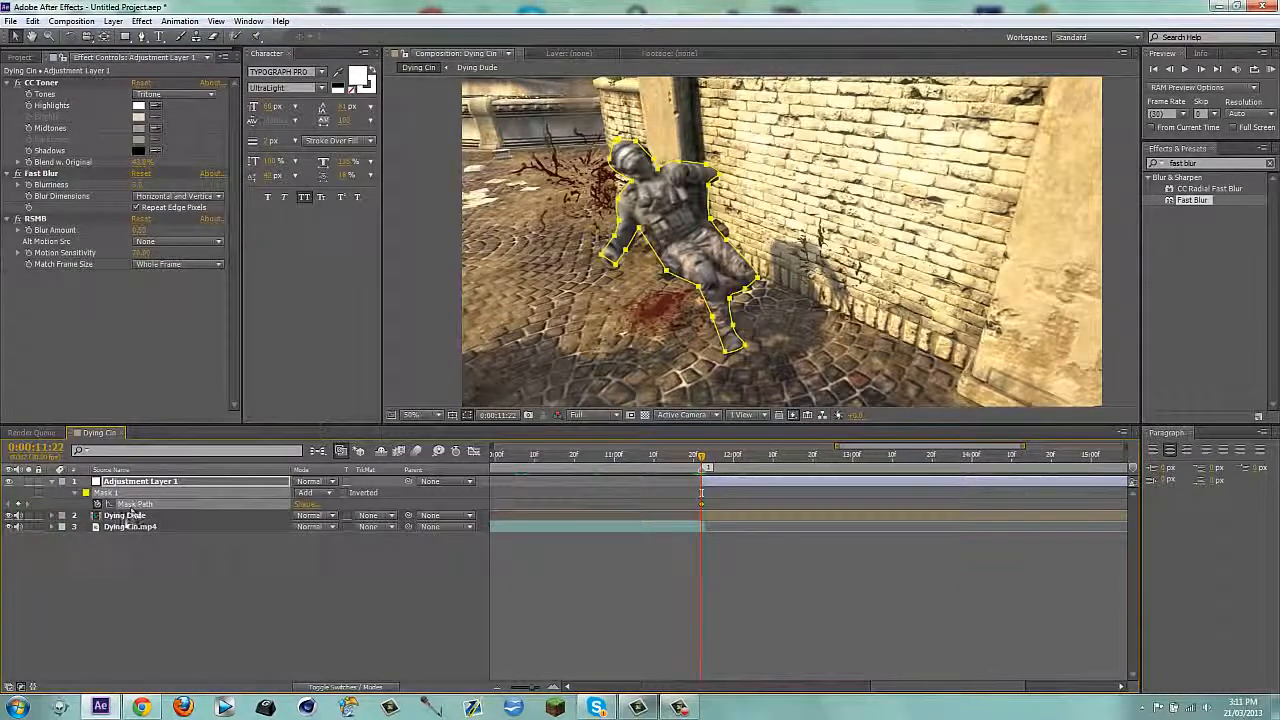
{"action": "left_click", "coordinate": [128, 515]}
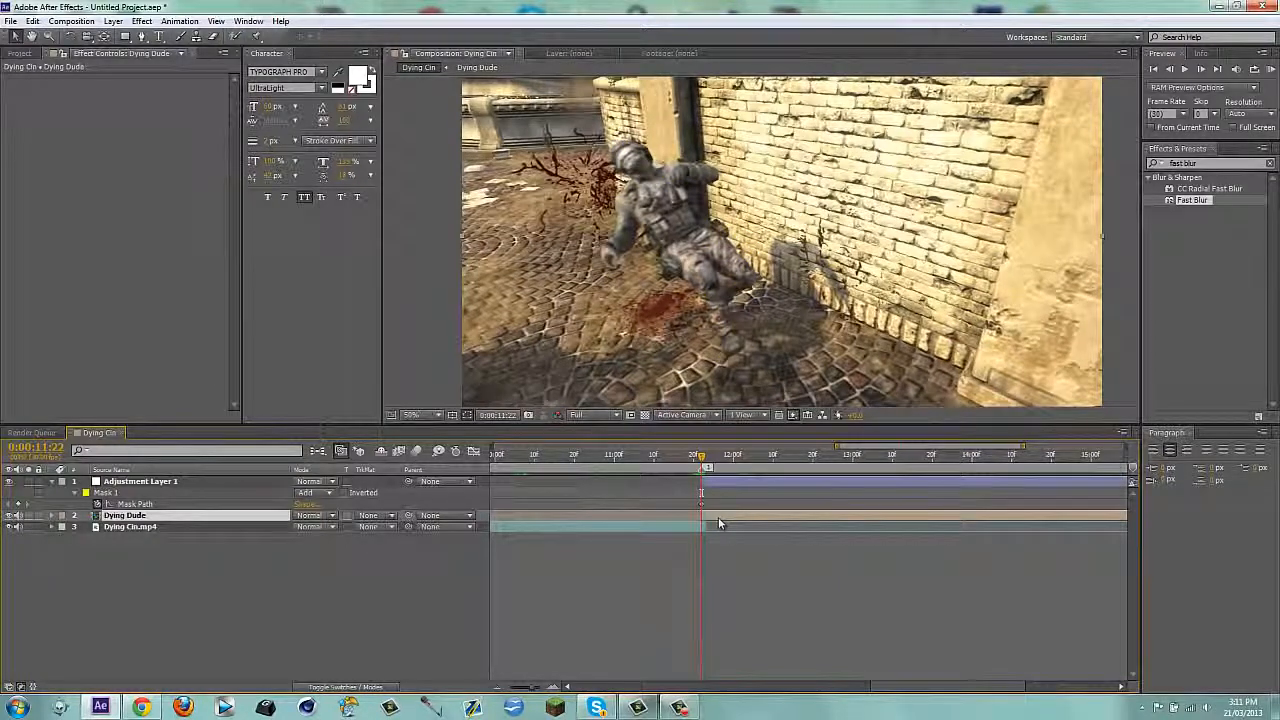
Duplicate the Dying Dude layer and paste the adjustment layer's keyframed mask onto the upper copy.
{"action": "key", "text": "ctrl+d"}
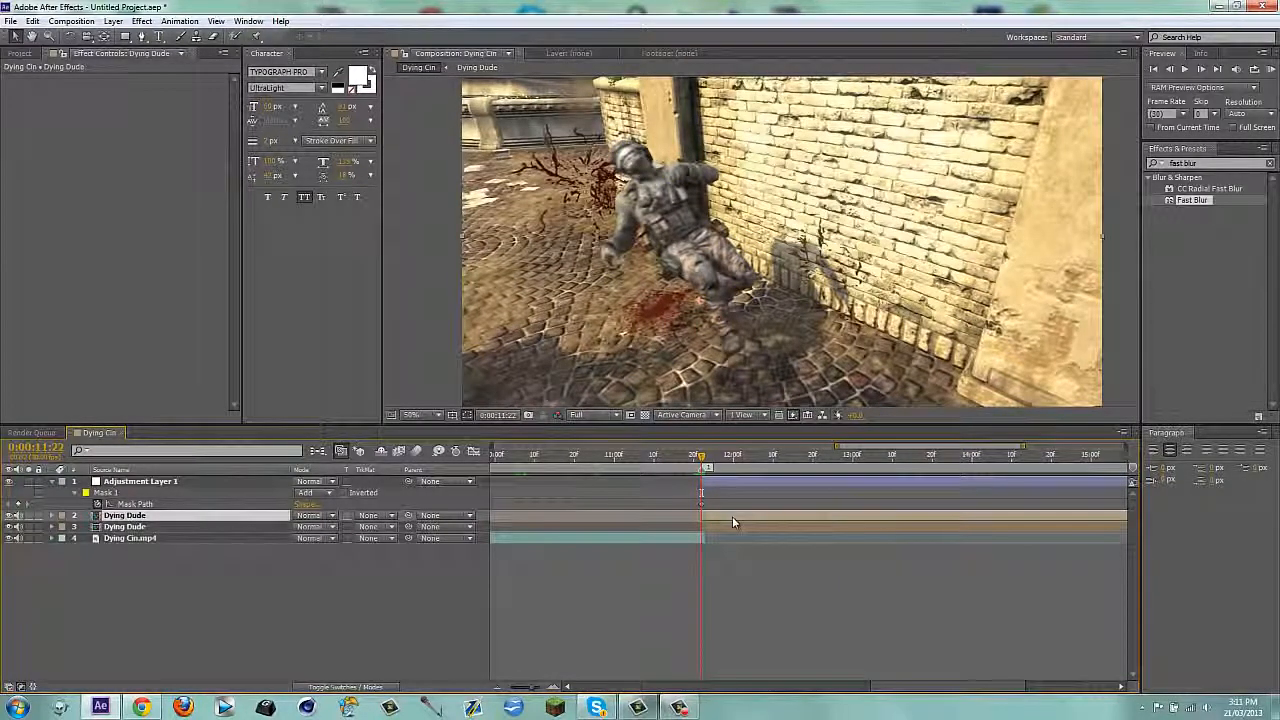
{"action": "left_click", "coordinate": [733, 526]}
{"action": "left_click", "coordinate": [716, 515]}
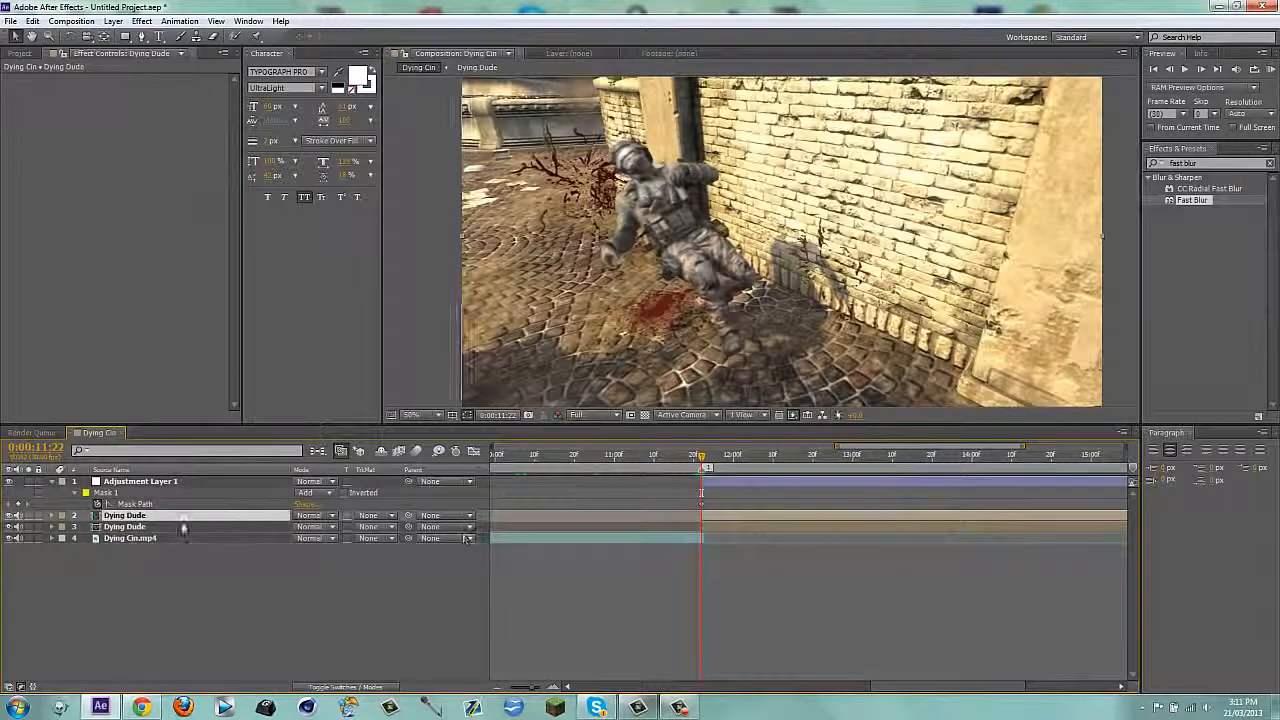
{"action": "key", "text": "Return"}
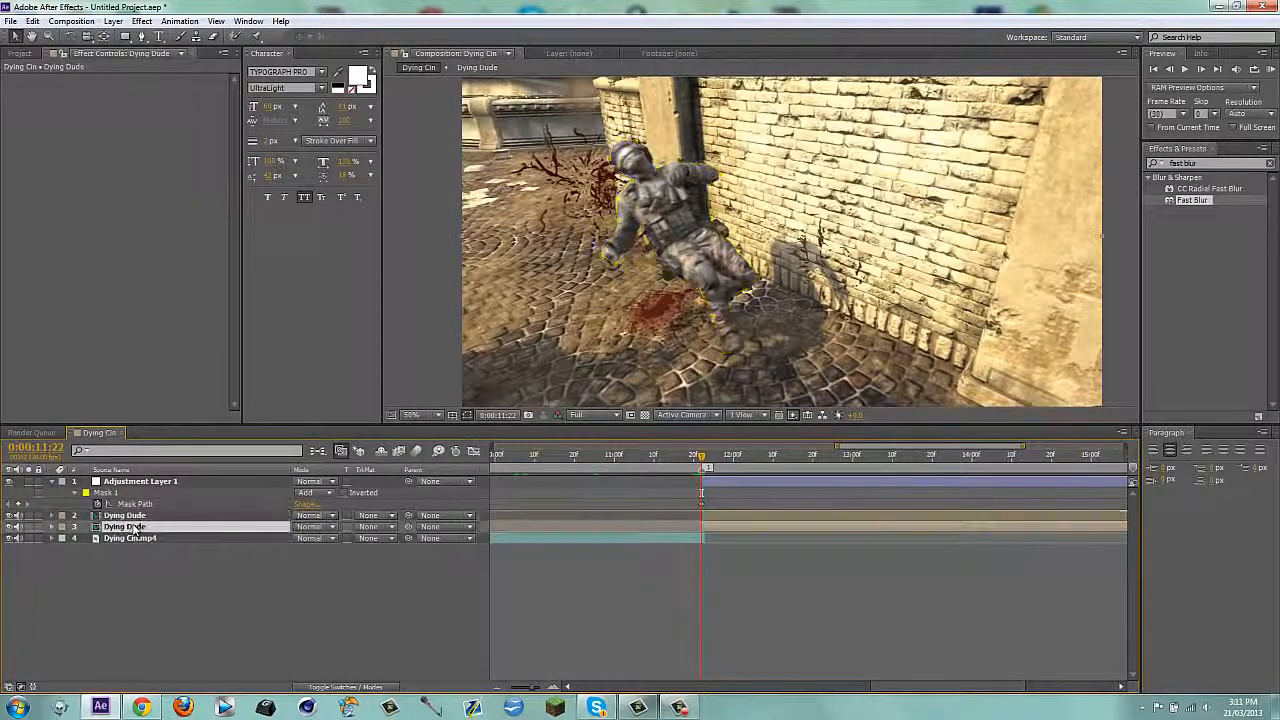
{"action": "key", "text": "ctrl+v"}
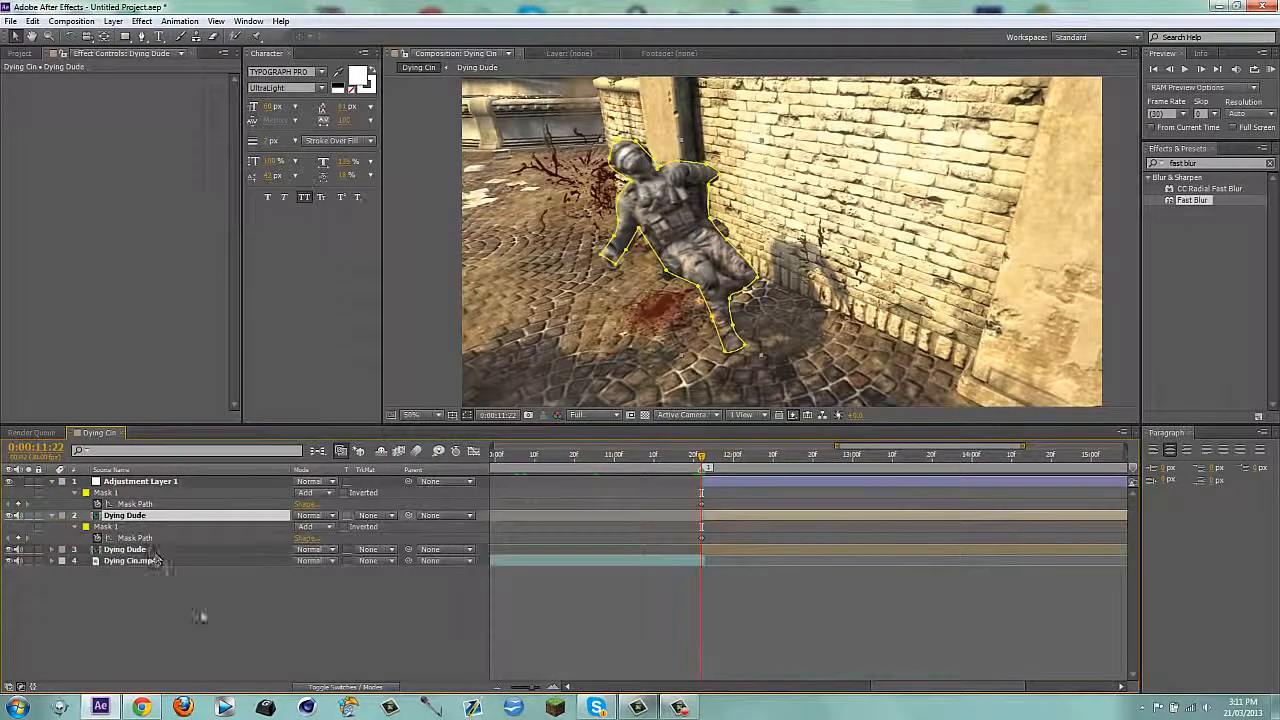
{"action": "left_click", "coordinate": [240, 607]}
Collapse the adjustment layer's properties and move it between the masked and unmasked Dying Dude layers.
{"action": "left_click", "coordinate": [742, 481]}
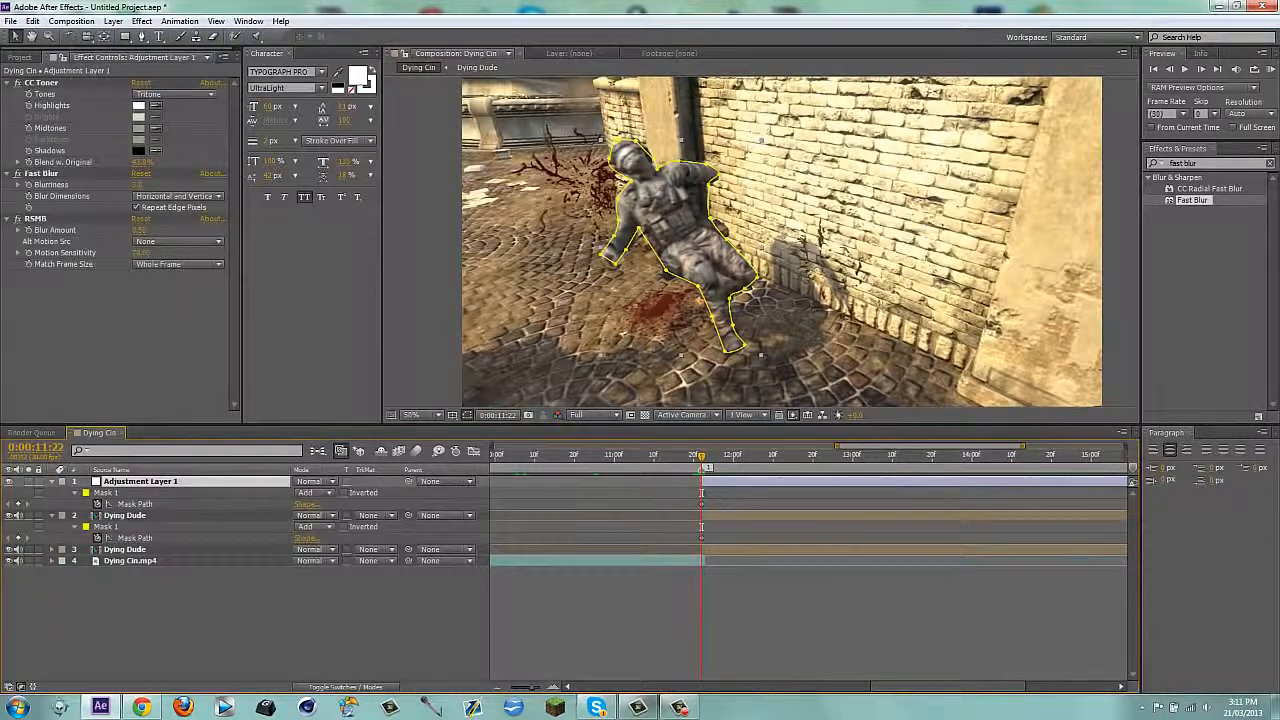
{"action": "key", "text": "u"}
{"action": "left_click_drag", "start_coordinate": [136, 483], "coordinate": [138, 530]}
{"action": "left_click", "coordinate": [200, 585]}
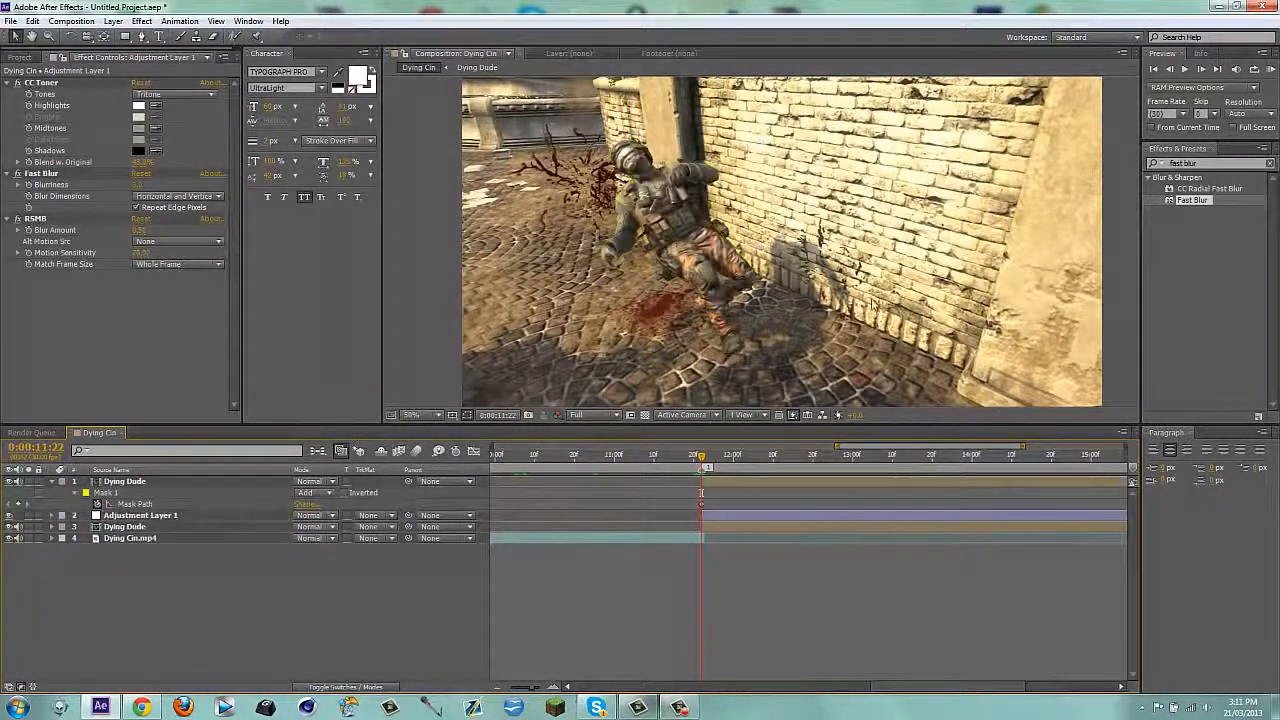
Apply the Sapphire Distort effect S_WarpChroma to the masked Dying Dude layer.
{"action": "left_click", "coordinate": [740, 482]}
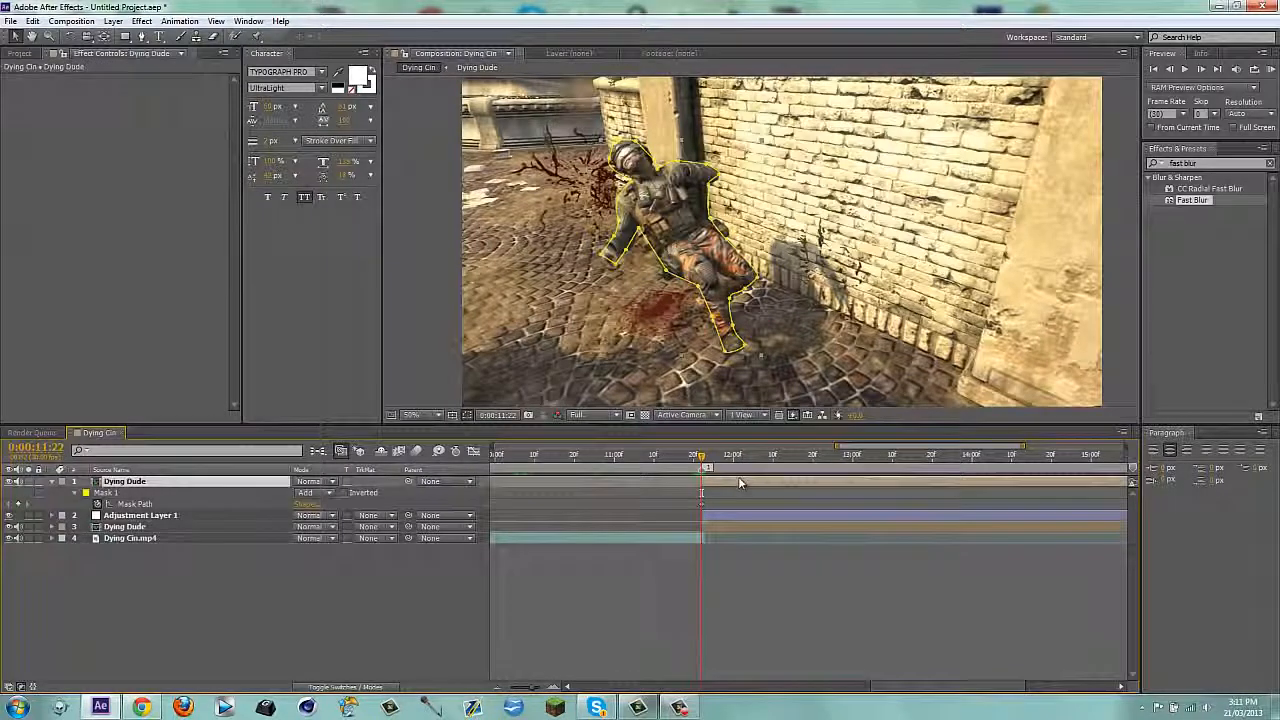
{"action": "left_click", "coordinate": [142, 21]}
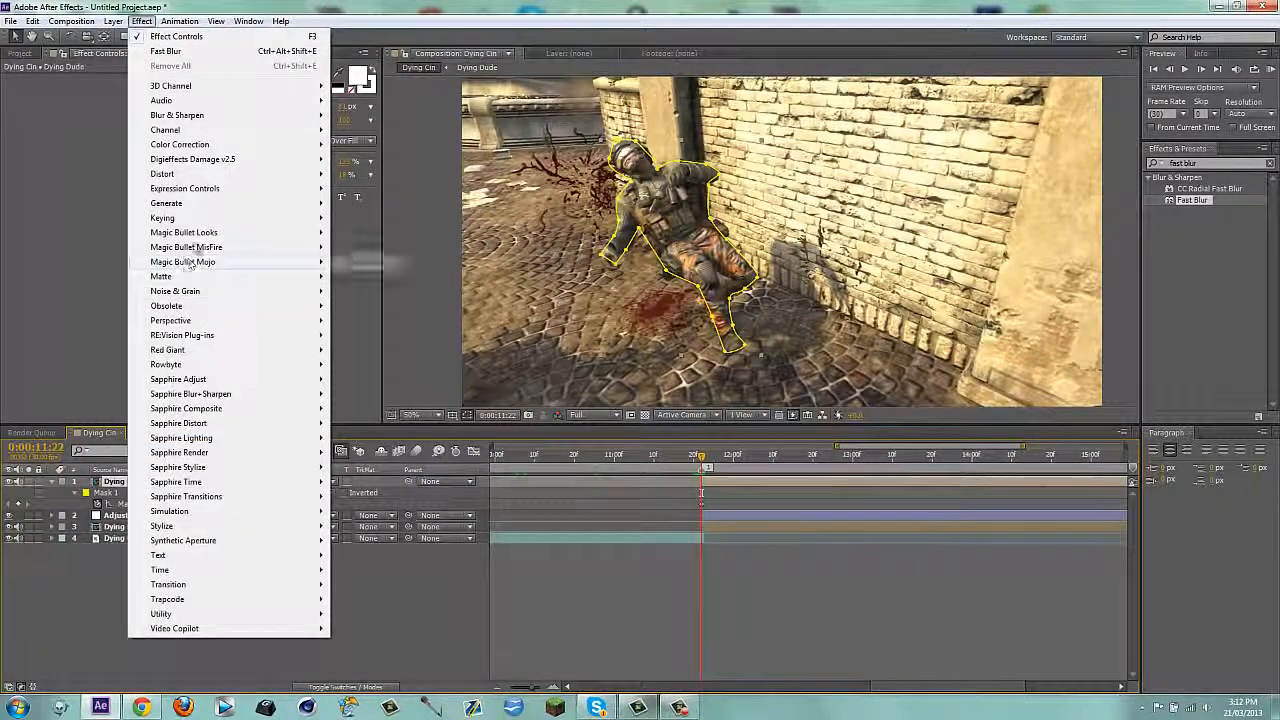
{"action": "mouse_move", "coordinate": [215, 425]}
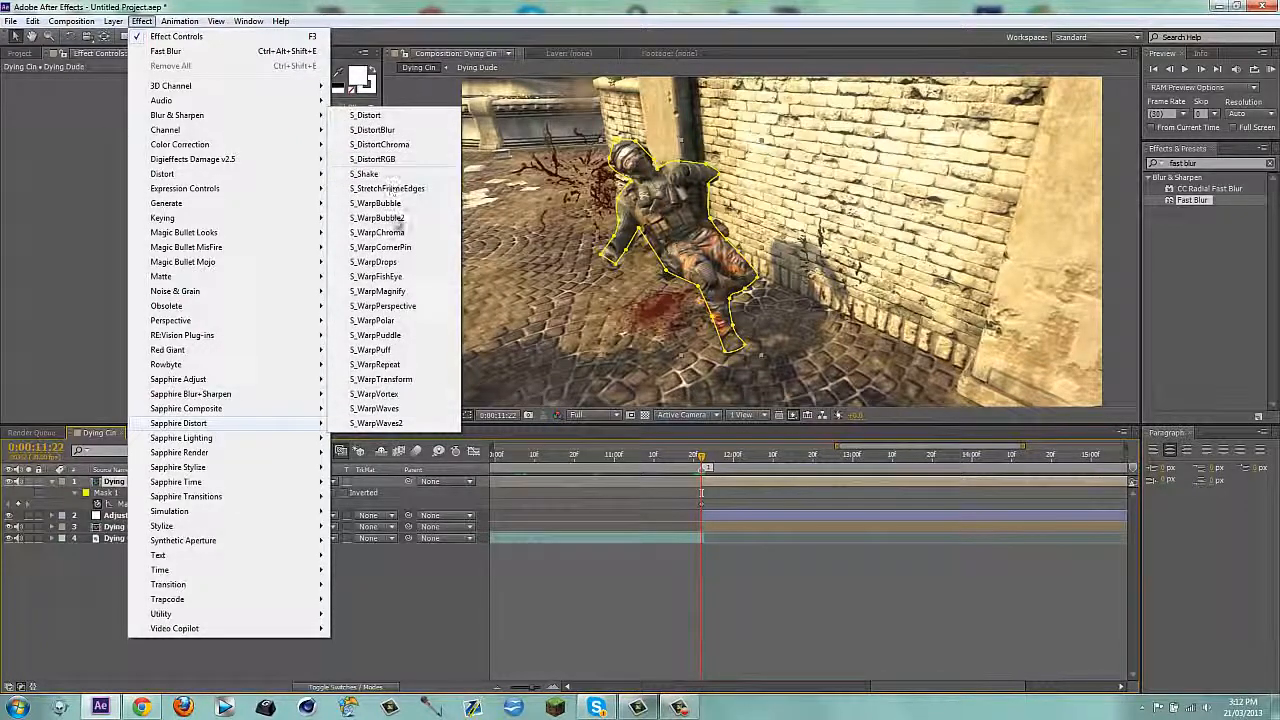
{"action": "left_click", "coordinate": [390, 233]}
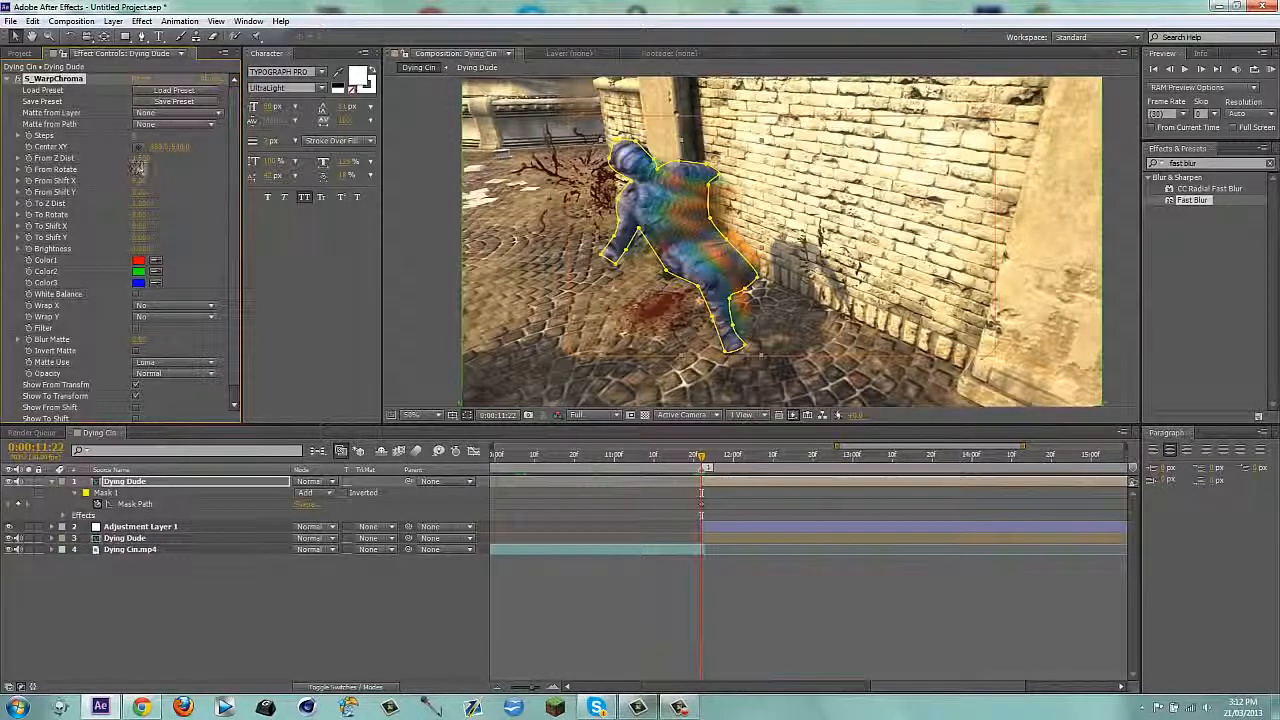
Try a From Z Dist of 1 for S_WarpChroma.
{"action": "left_click", "coordinate": [141, 158]}
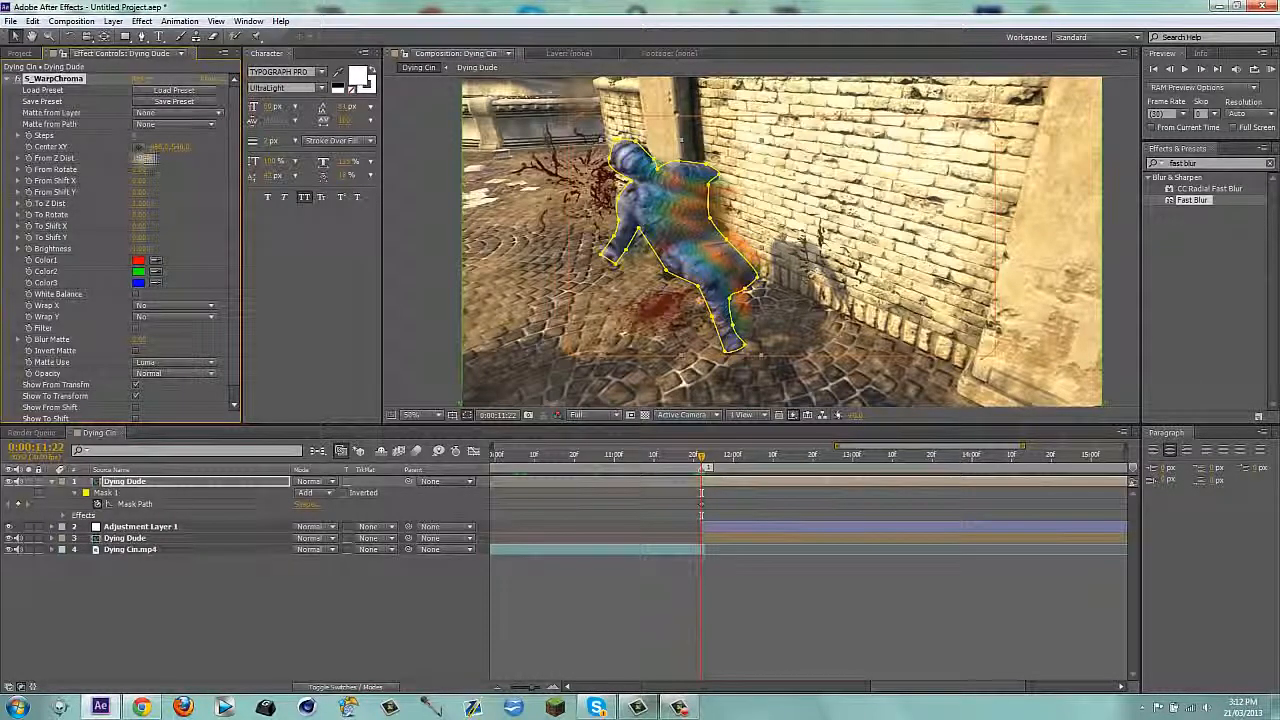
{"action": "type", "text": "1"}
{"action": "key", "text": "Return"}
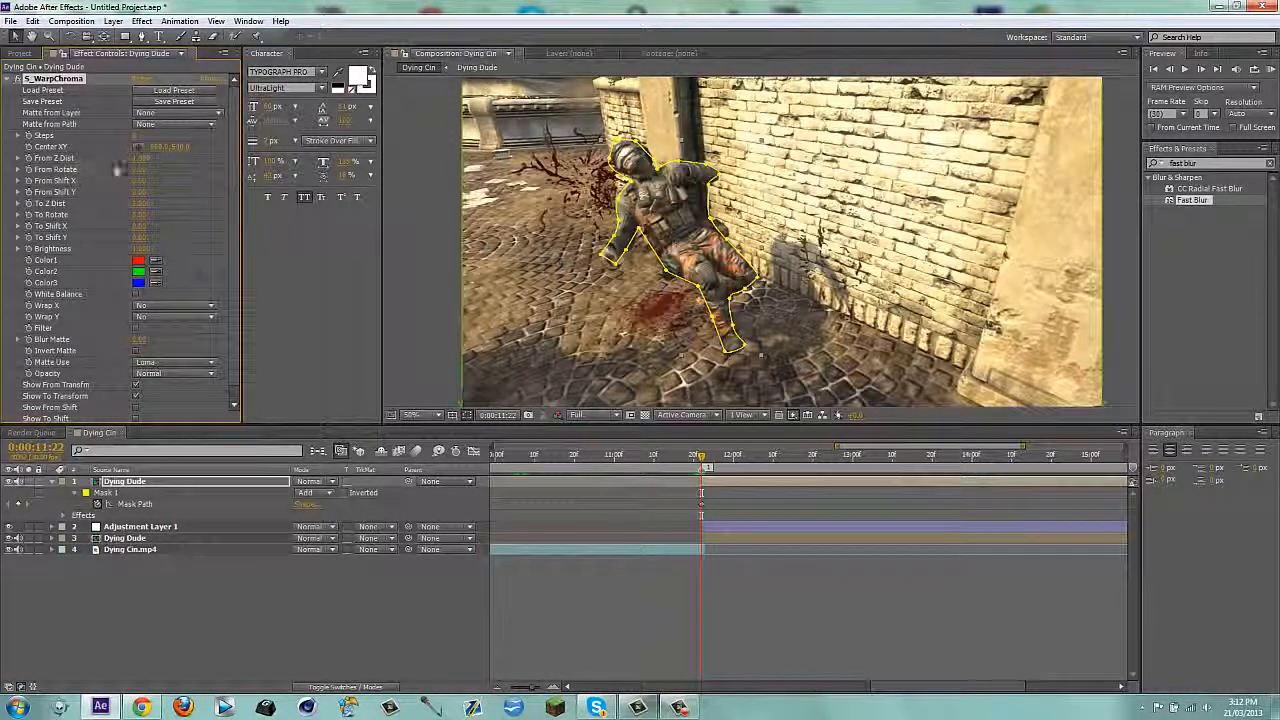
Set S_WarpChroma's From Z Dist to 0.5 and its Steps to 40, and deselect the layer.
{"action": "left_click", "coordinate": [142, 158]}
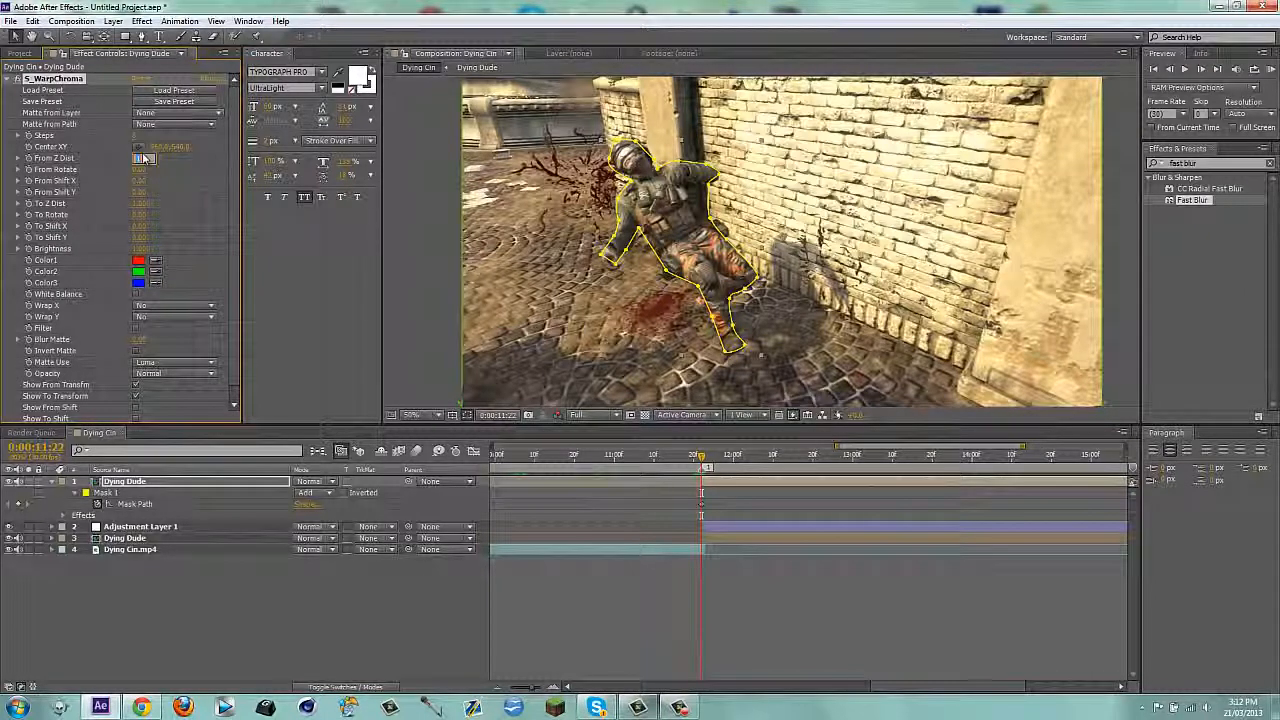
{"action": "type", "text": "0.5"}
{"action": "key", "text": "Return"}
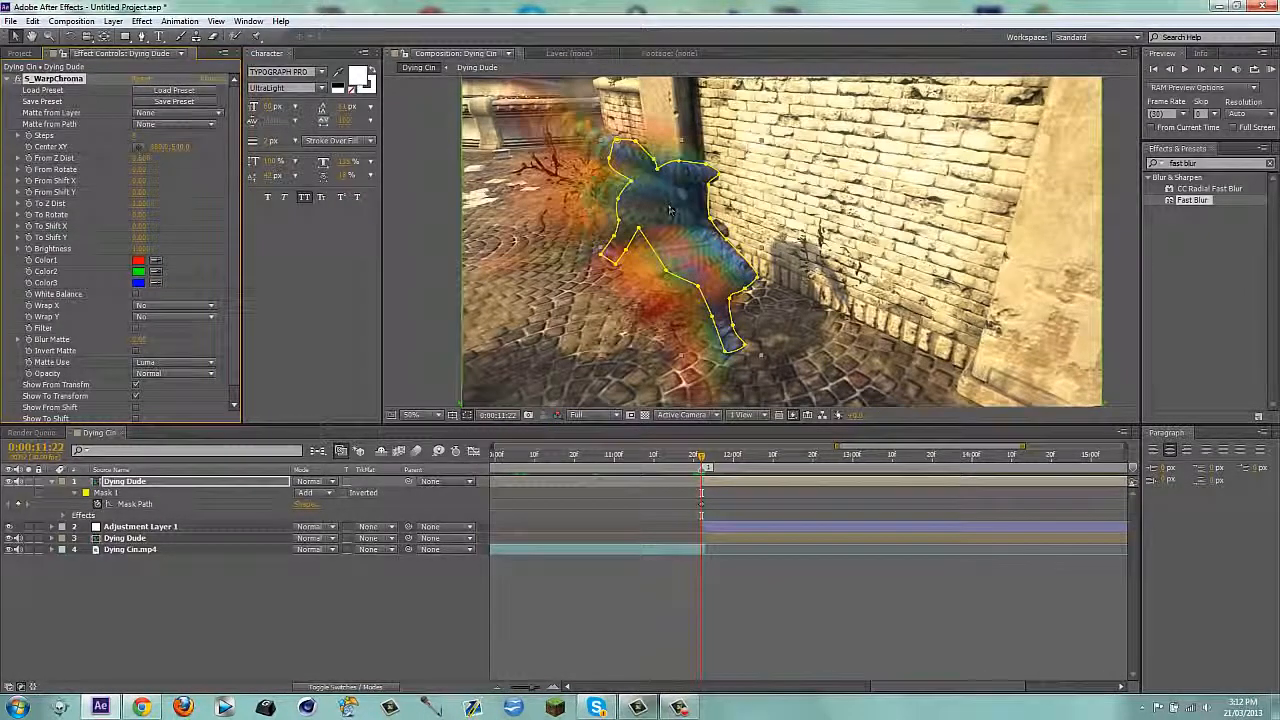
{"action": "left_click", "coordinate": [139, 135]}
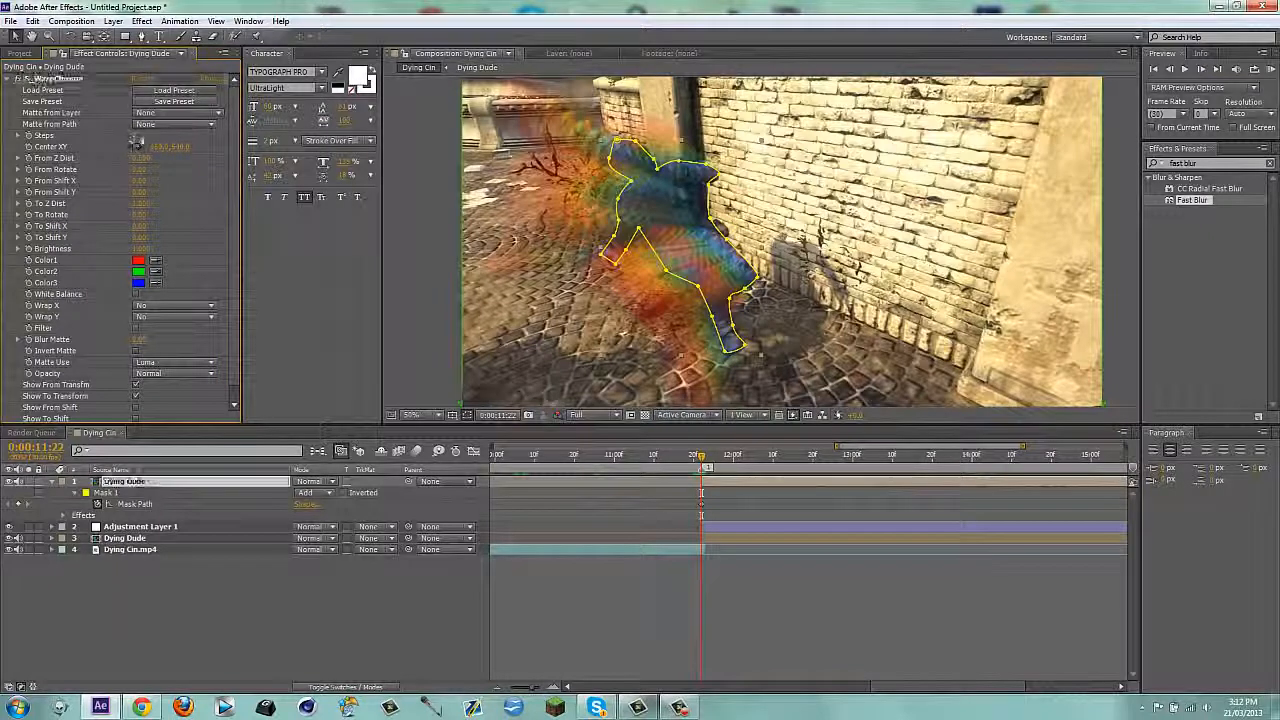
{"action": "type", "text": "40"}
{"action": "key", "text": "Return"}
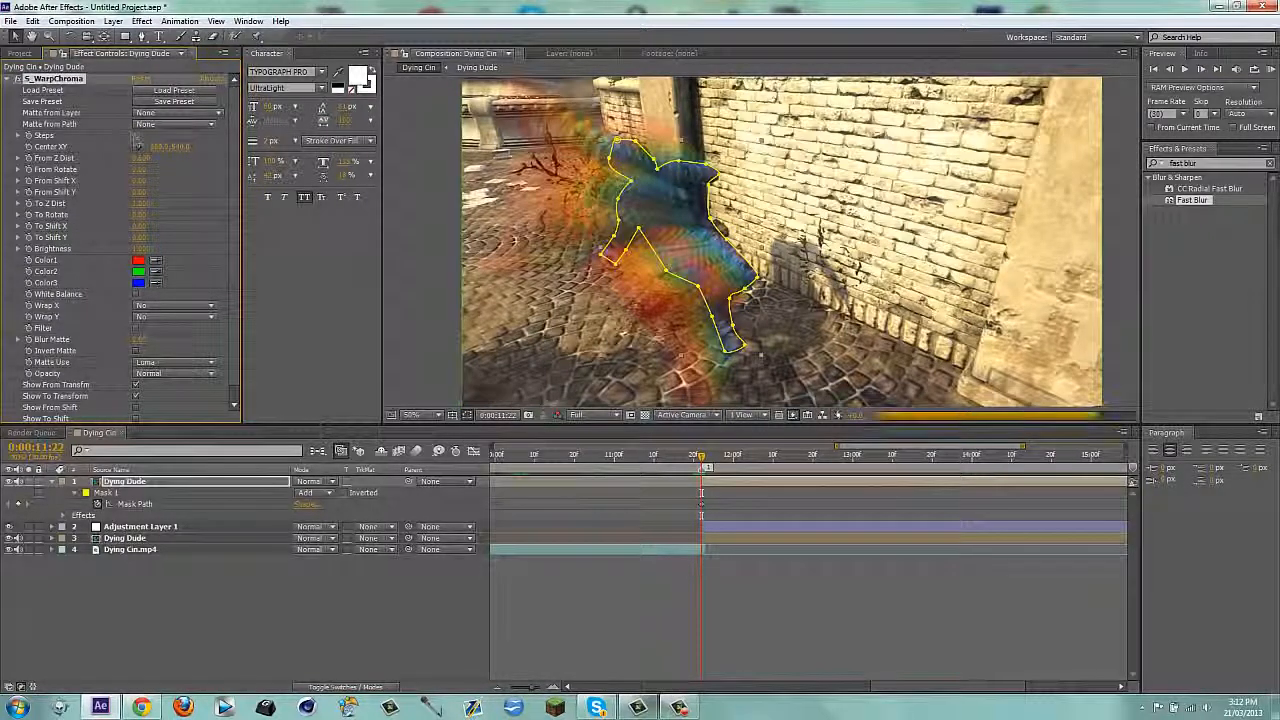
{"action": "left_click", "coordinate": [314, 600]}
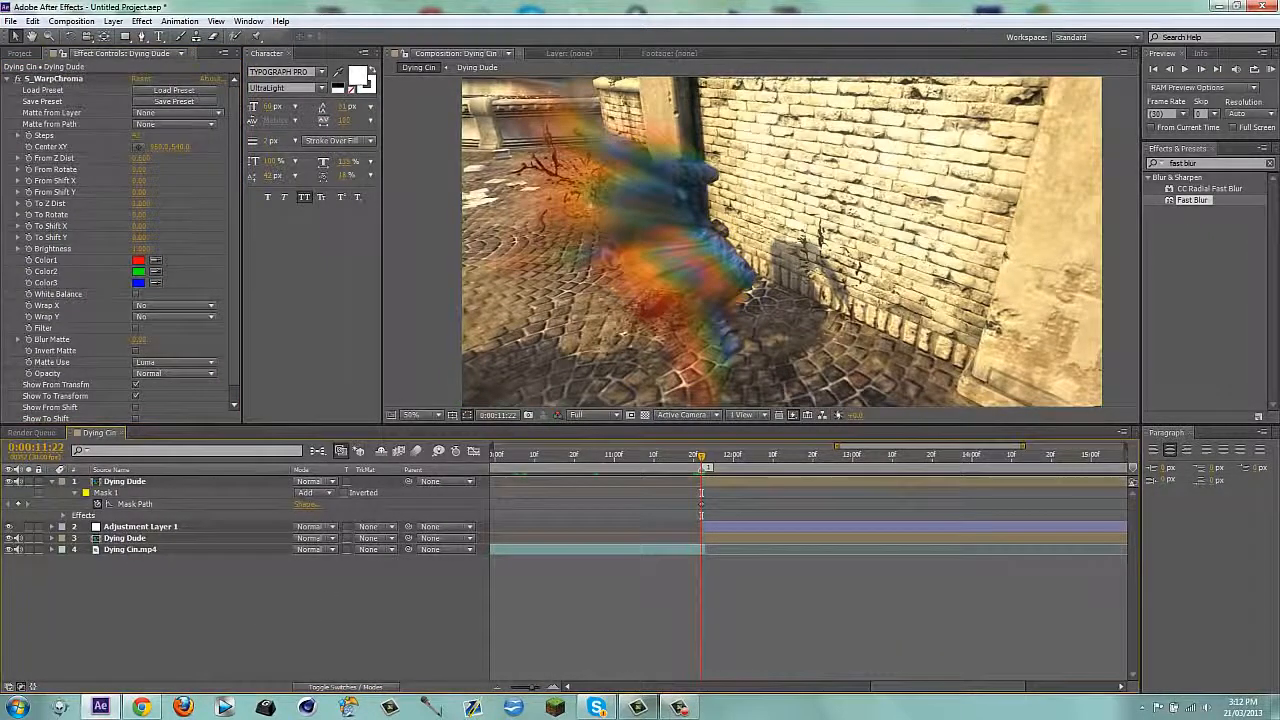
Try placing S_WarpChroma's Center XY up on the brick wall, move it towards the soldier and undo that move.
{"action": "scroll", "coordinate": [632, 200], "scroll_direction": "down", "scroll_amount": 1}
{"action": "scroll", "coordinate": [640, 205], "scroll_direction": "up", "scroll_amount": 1}
{"action": "scroll", "coordinate": [640, 205], "scroll_direction": "down", "scroll_amount": 1}
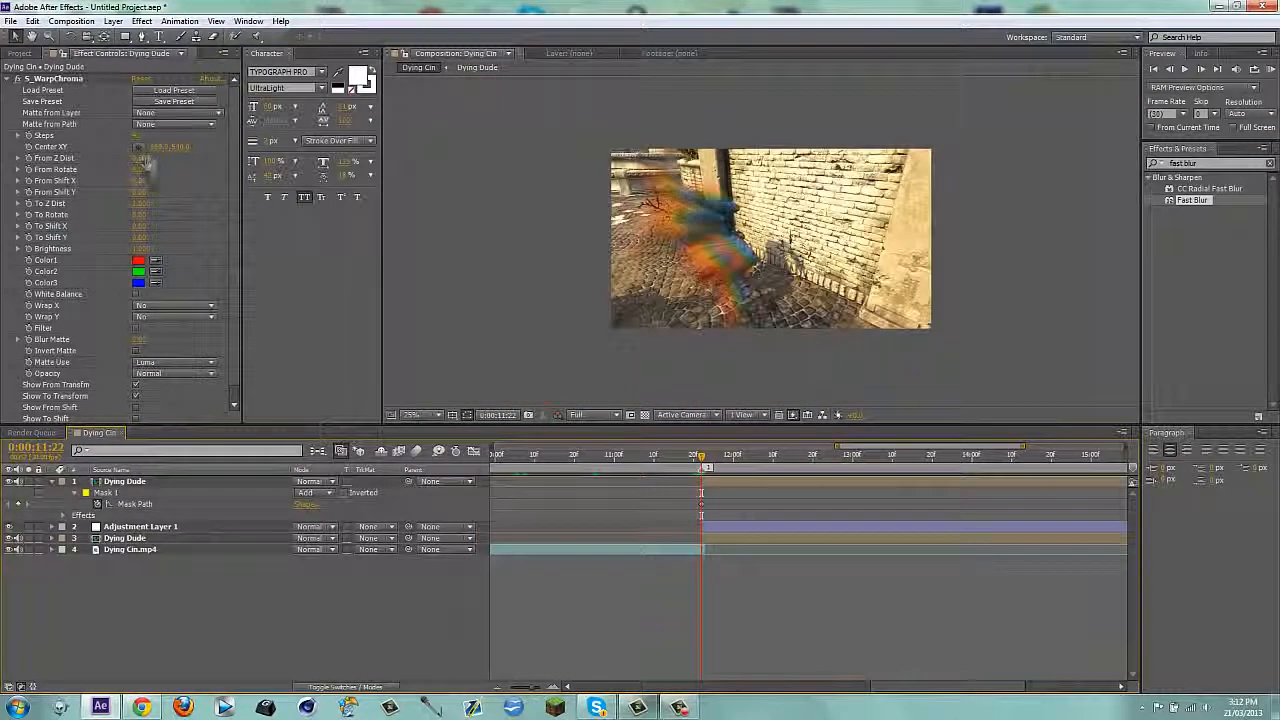
{"action": "left_click", "coordinate": [139, 146]}
{"action": "left_click", "coordinate": [943, 188]}
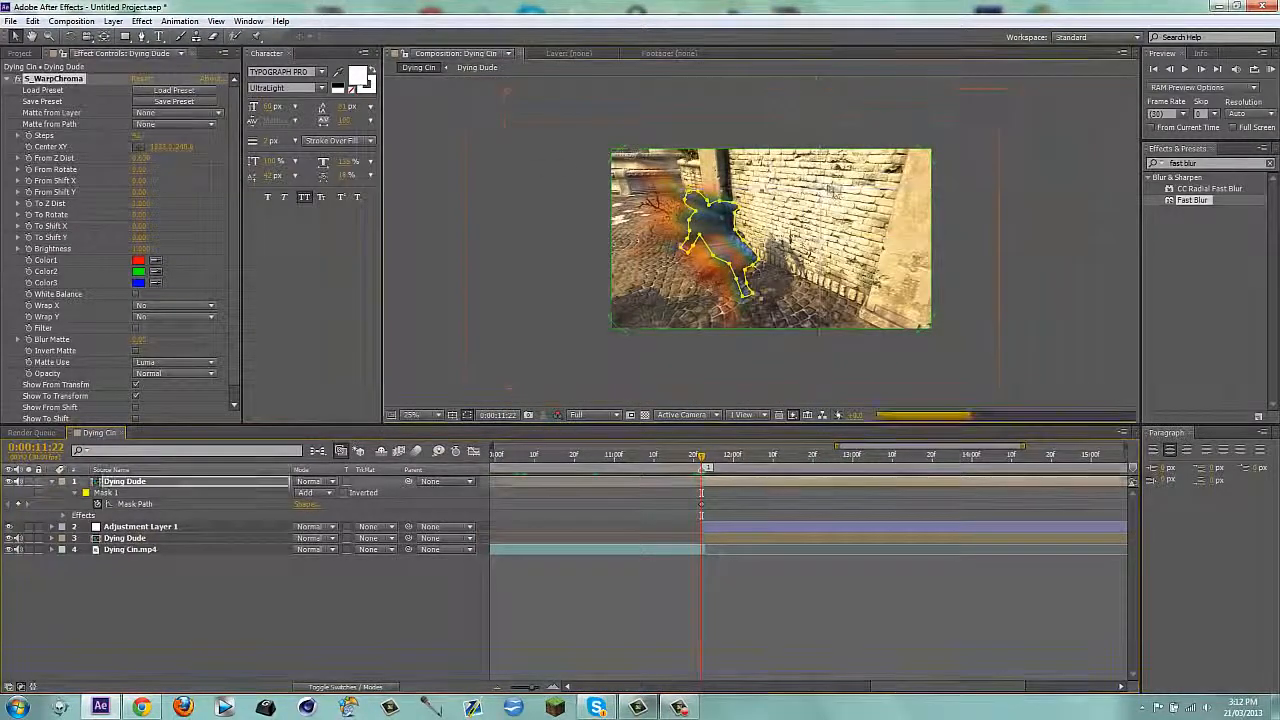
{"action": "left_click_drag", "start_coordinate": [839, 197], "coordinate": [725, 243]}
{"action": "key", "text": "ctrl+z"}
Move S_WarpChroma's Center XY outside the frame's lower-left side so the colour streaks spread from the soldier over the brick wall.
{"action": "left_click", "coordinate": [745, 484]}
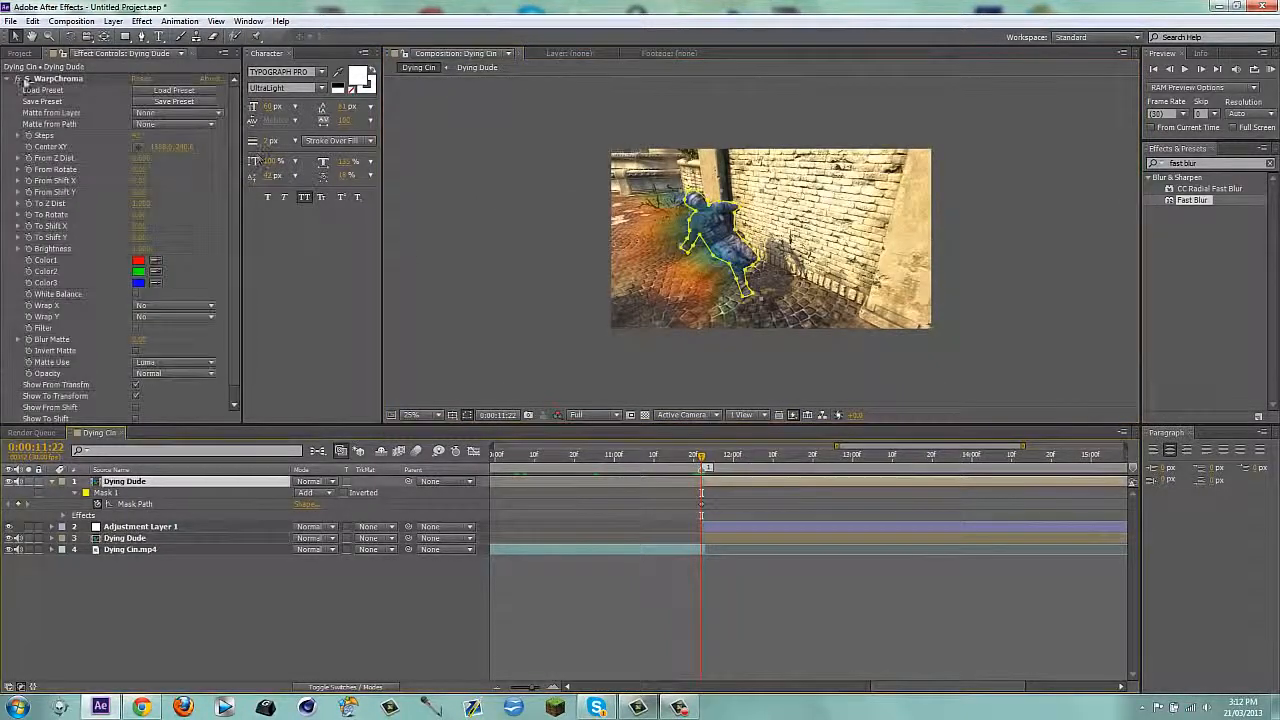
{"action": "key", "text": "Return"}
{"action": "mouse_move", "coordinate": [829, 188]}
{"action": "left_mouse_down"}
{"action": "mouse_move", "coordinate": [611, 298]}
{"action": "mouse_move", "coordinate": [562, 301]}
{"action": "left_mouse_up"}
{"action": "left_click", "coordinate": [317, 578]}
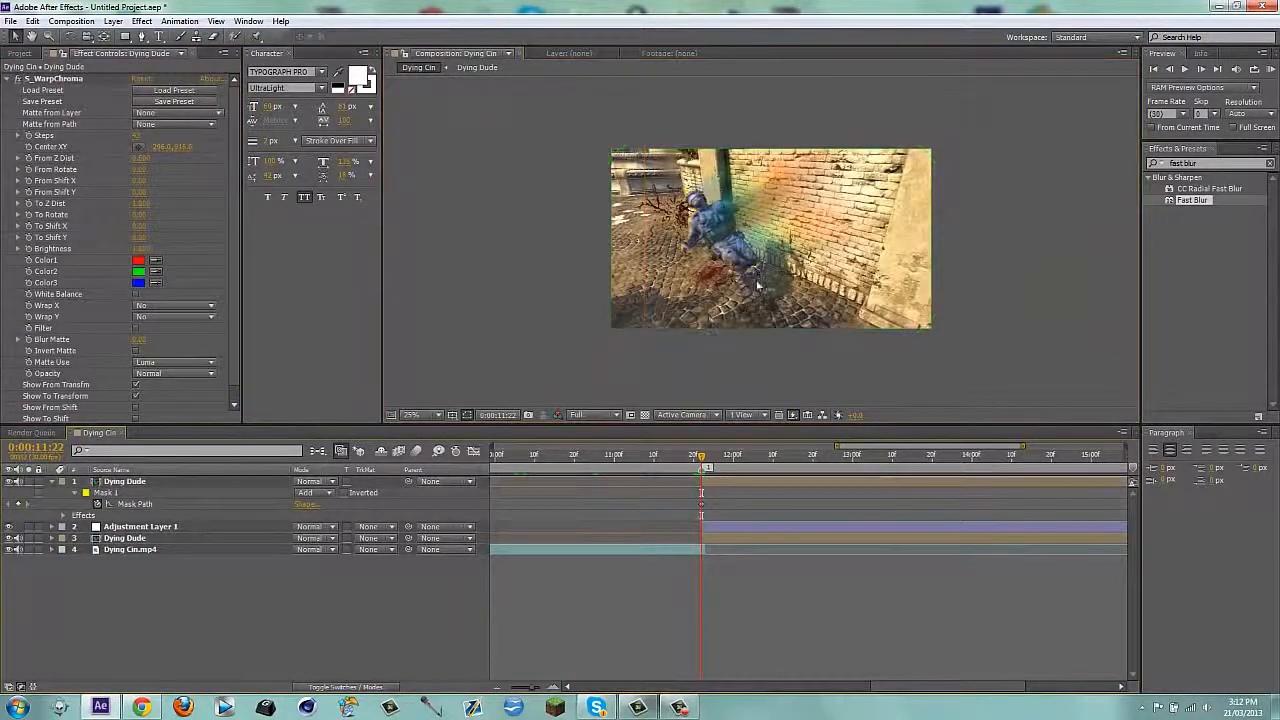
{"action": "scroll", "coordinate": [757, 289], "scroll_direction": "up", "scroll_amount": 1}
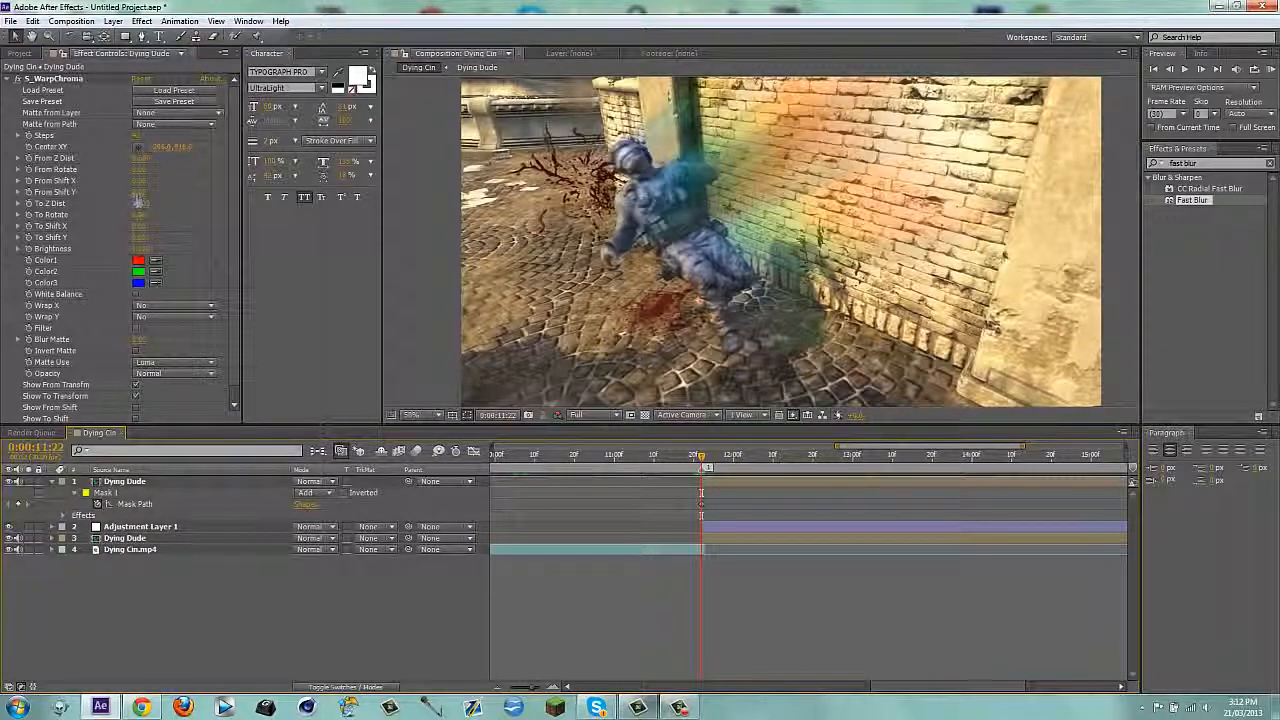
Try a higher From Shift X for S_WarpChroma and undo the change.
{"action": "left_click_drag", "start_coordinate": [141, 180], "coordinate": [170, 179]}
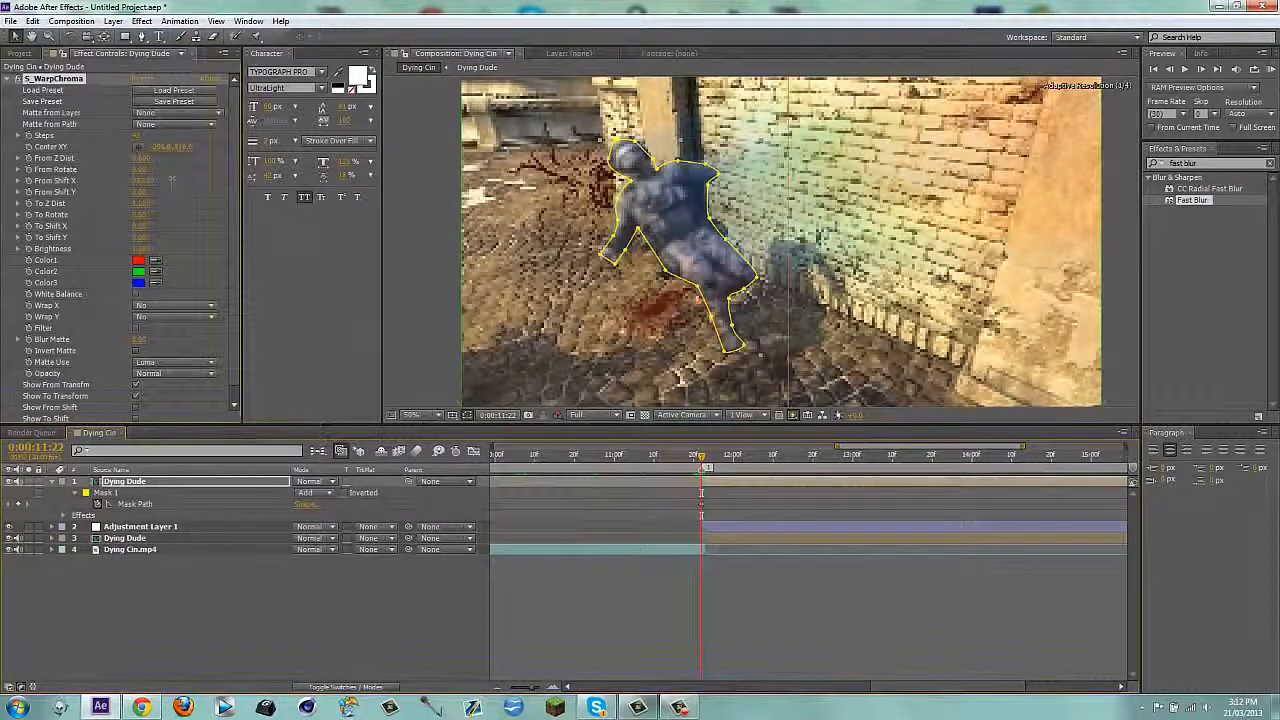
{"action": "key", "text": "ctrl+z"}
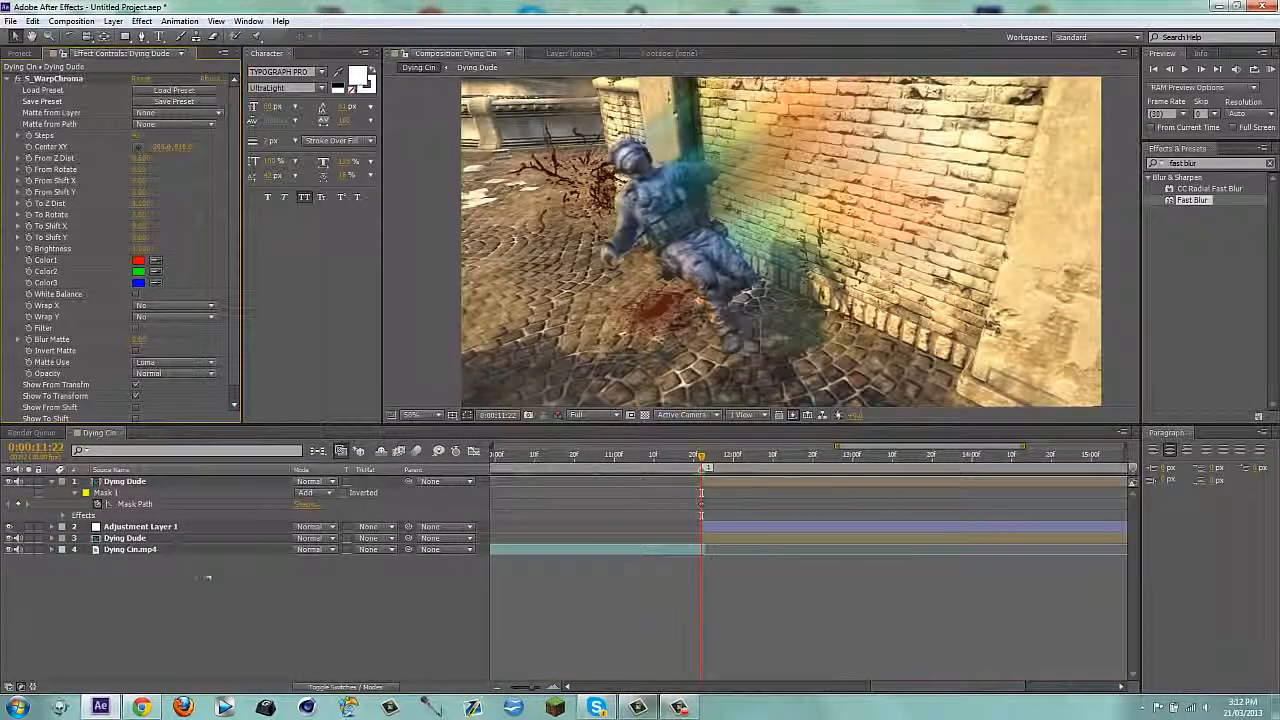
{"action": "left_click", "coordinate": [207, 574]}
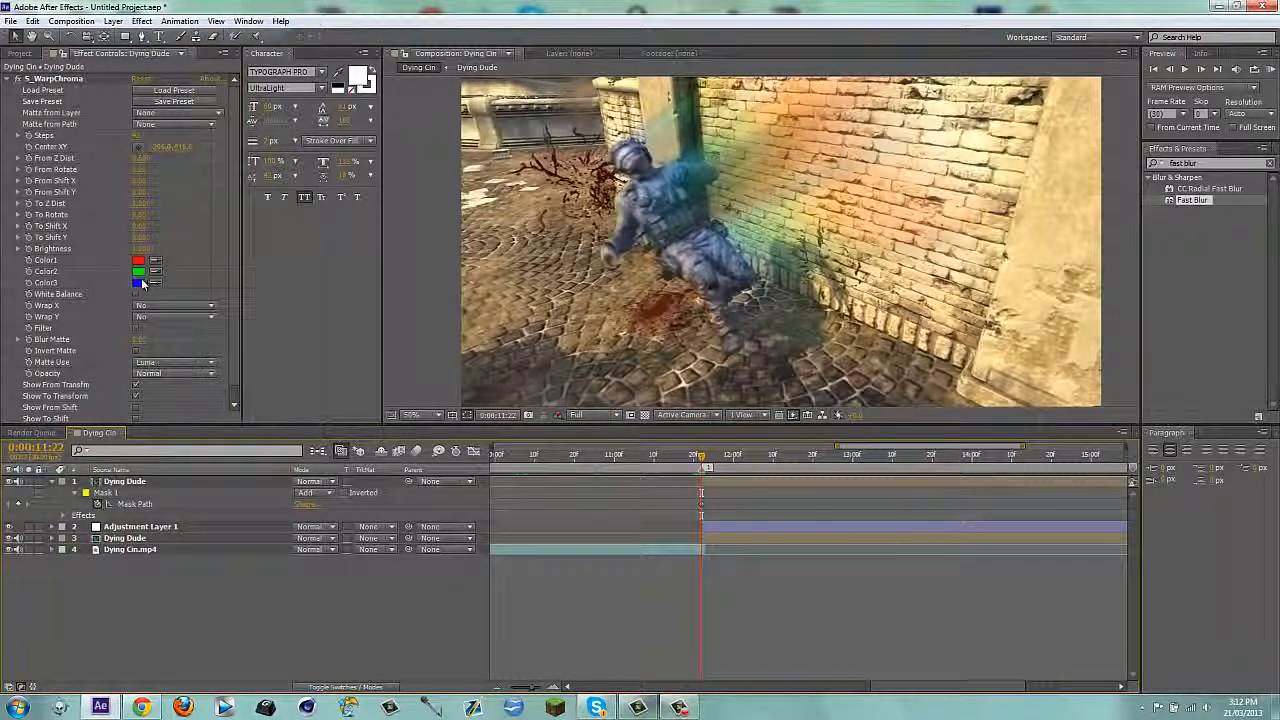
Set S_WarpChroma's Blur Matte to 2.
{"action": "scroll", "coordinate": [133, 264], "scroll_direction": "down", "scroll_amount": 1}
{"action": "left_click", "coordinate": [140, 326]}
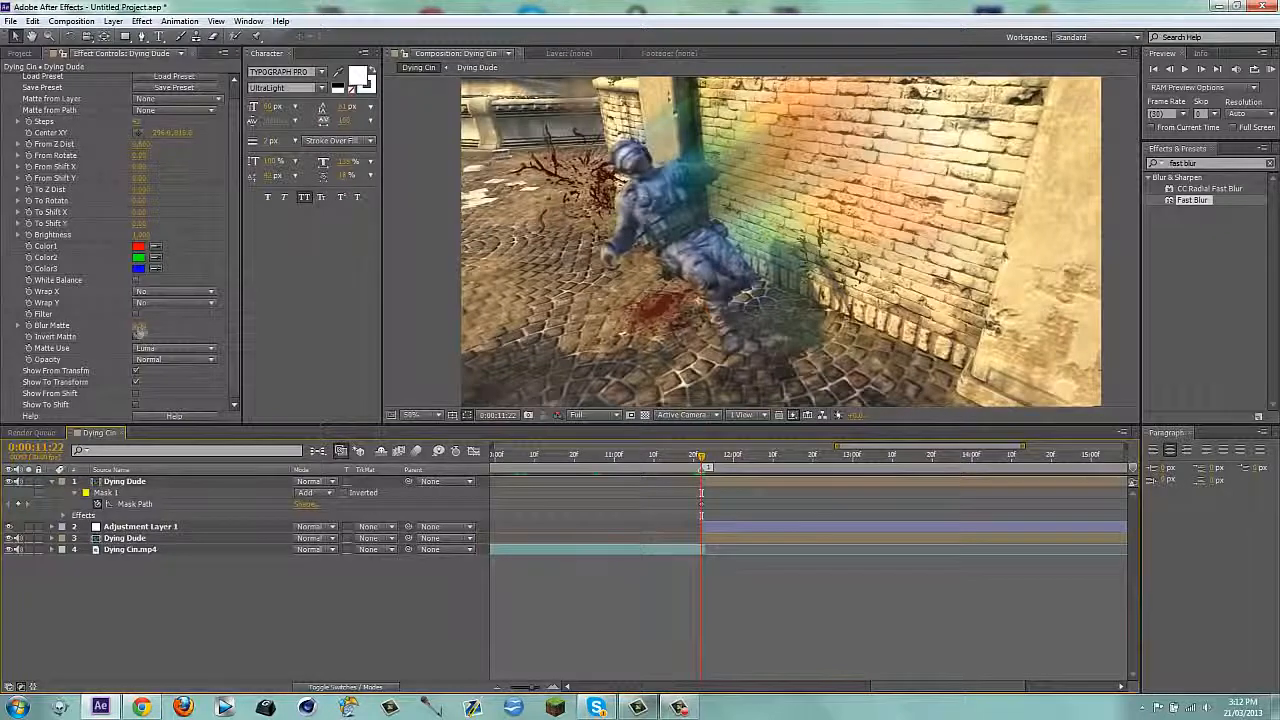
{"action": "type", "text": "2"}
{"action": "key", "text": "Return"}
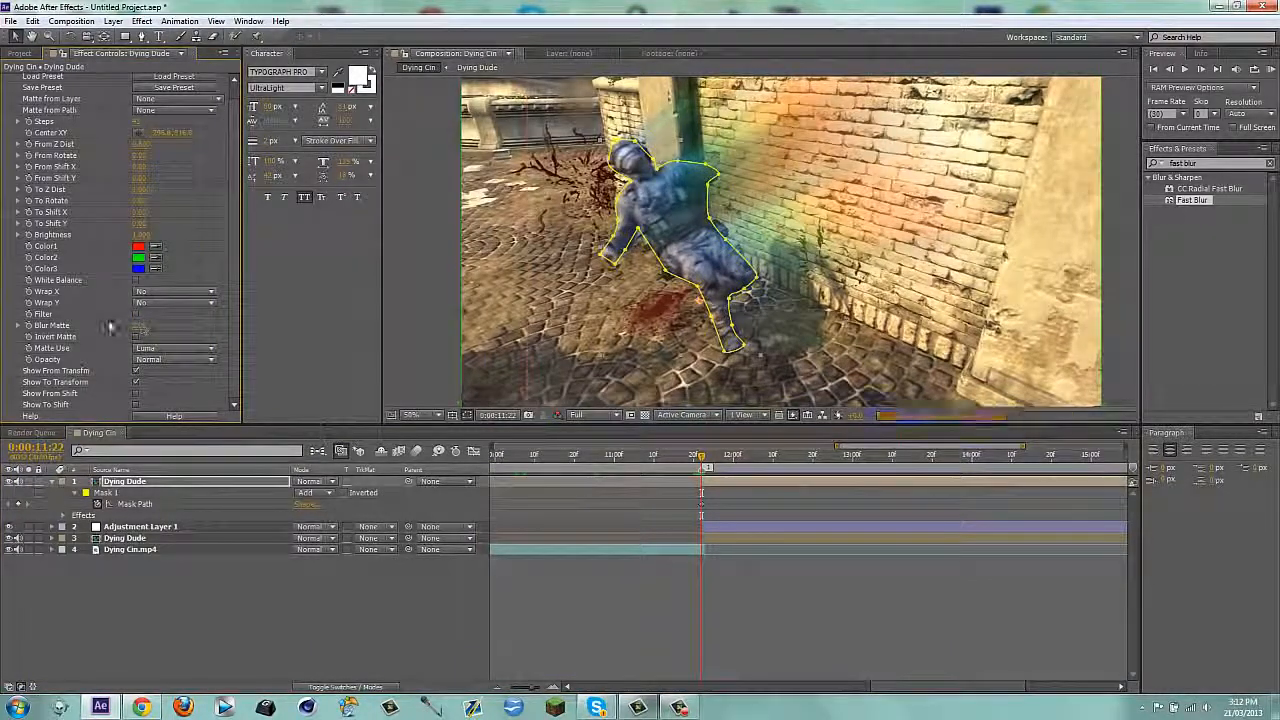
{"action": "scroll", "coordinate": [60, 228], "scroll_direction": "up", "scroll_amount": 1}
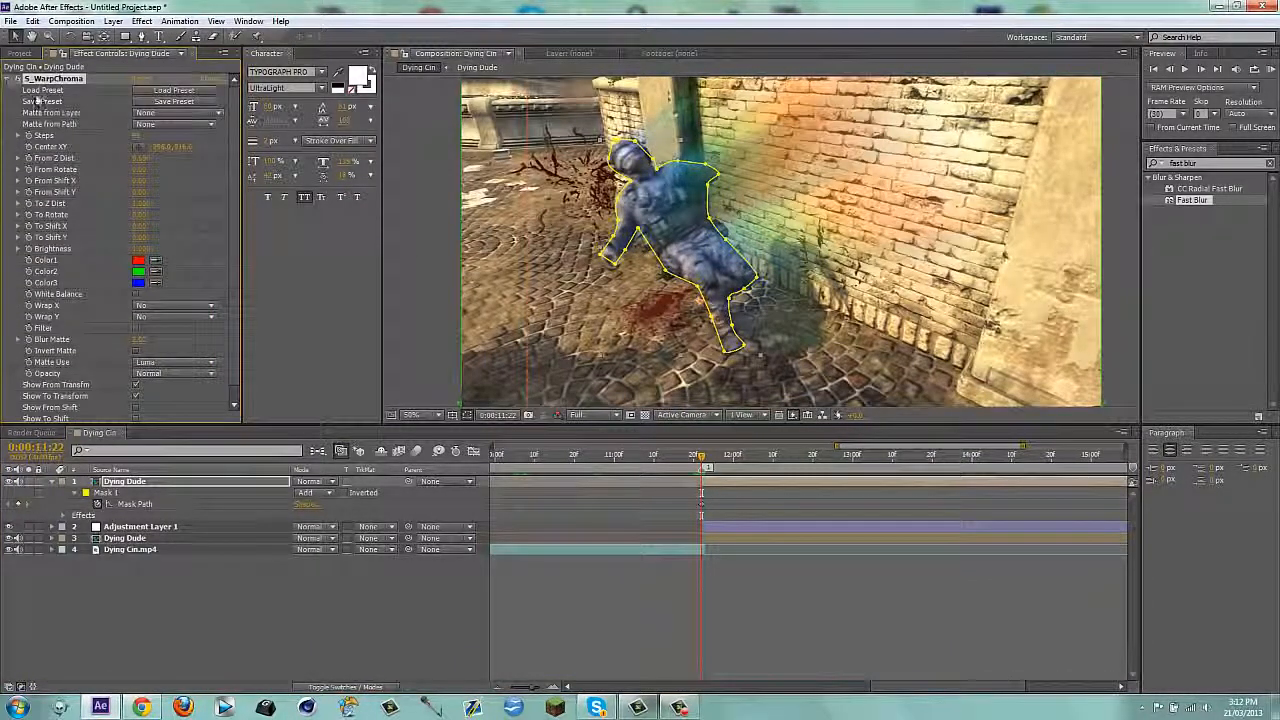
Apply Fast Blur below S_WarpChroma on the masked Dying Dude layer and turn on Repeat Edge Pixels.
{"action": "left_click", "coordinate": [8, 80]}
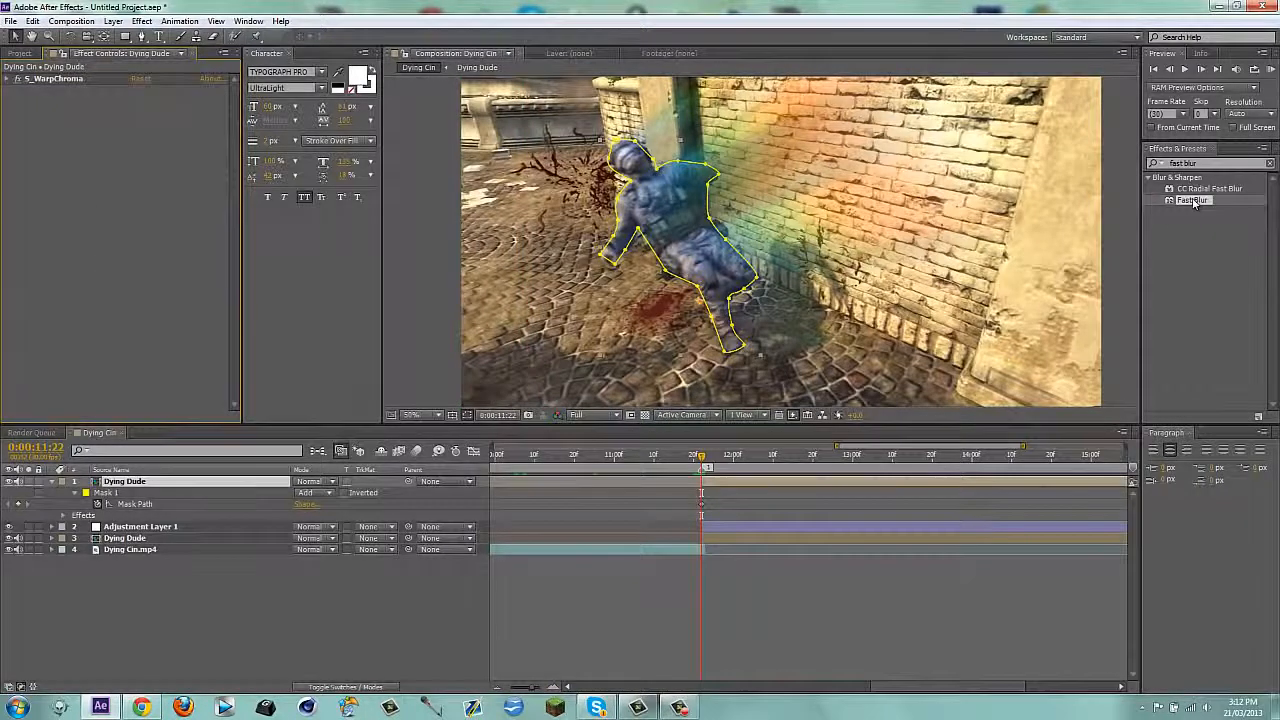
{"action": "left_click_drag", "start_coordinate": [2, 158], "coordinate": [14, 180]}
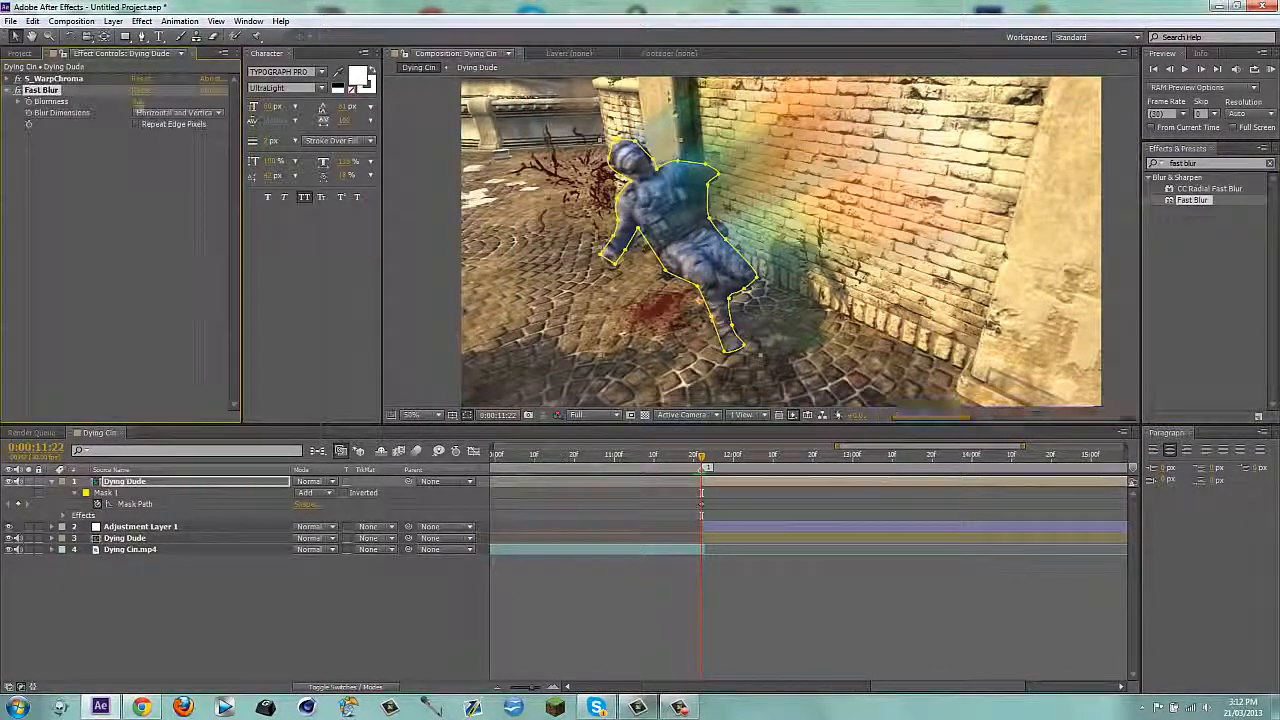
{"action": "left_click", "coordinate": [136, 124]}
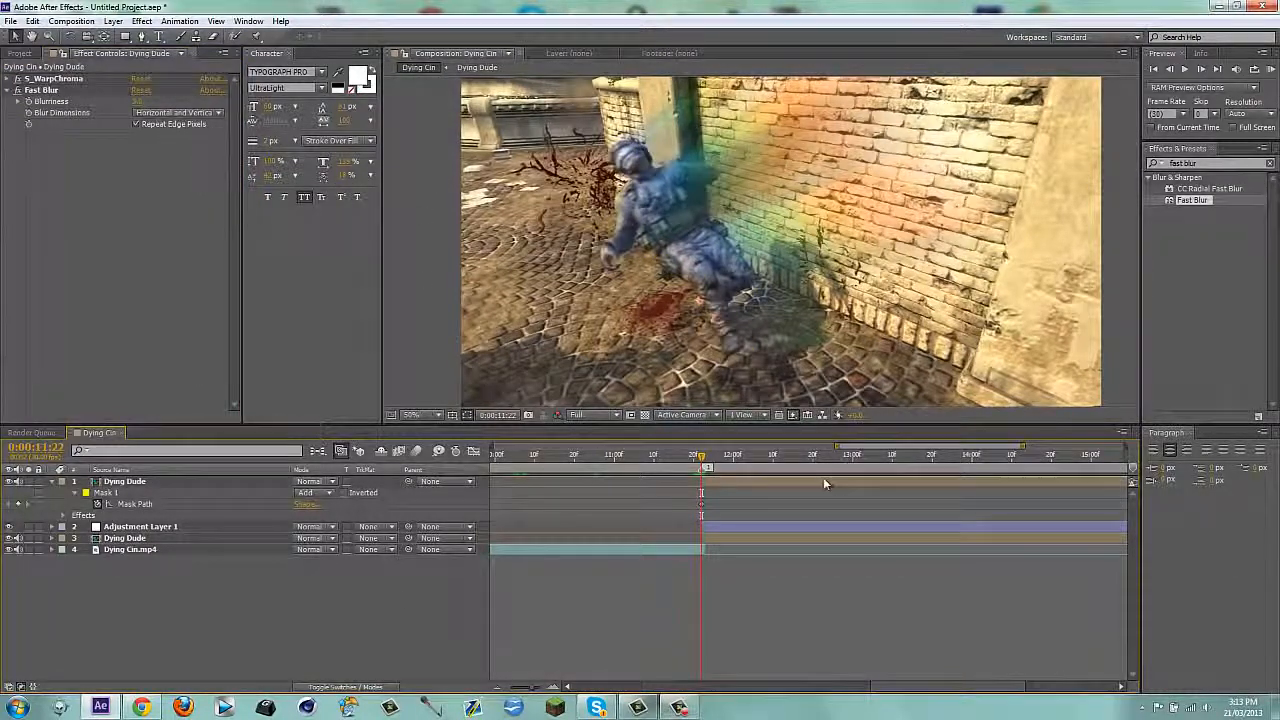
Raise S_WarpChroma's Steps to 100 on the masked Dying Dude layer to smooth the colour streaks.
{"action": "left_click", "coordinate": [17, 78]}
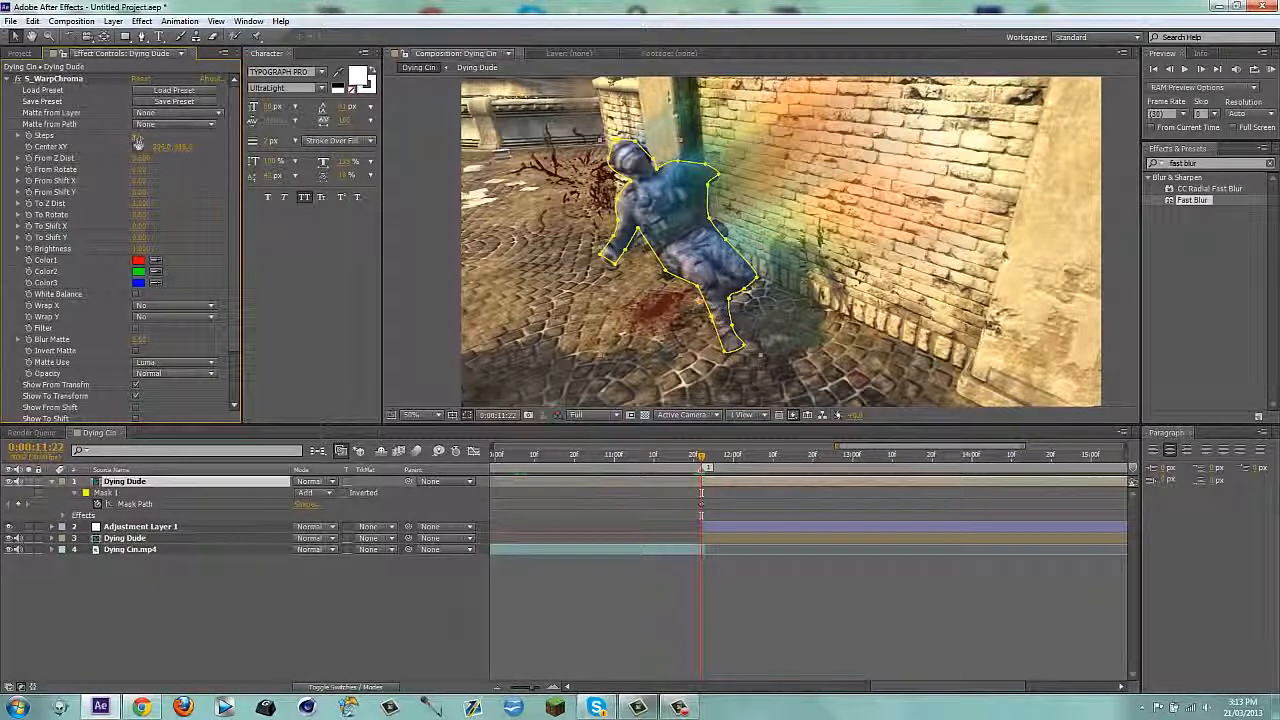
{"action": "left_click_drag", "start_coordinate": [137, 137], "coordinate": [241, 126]}
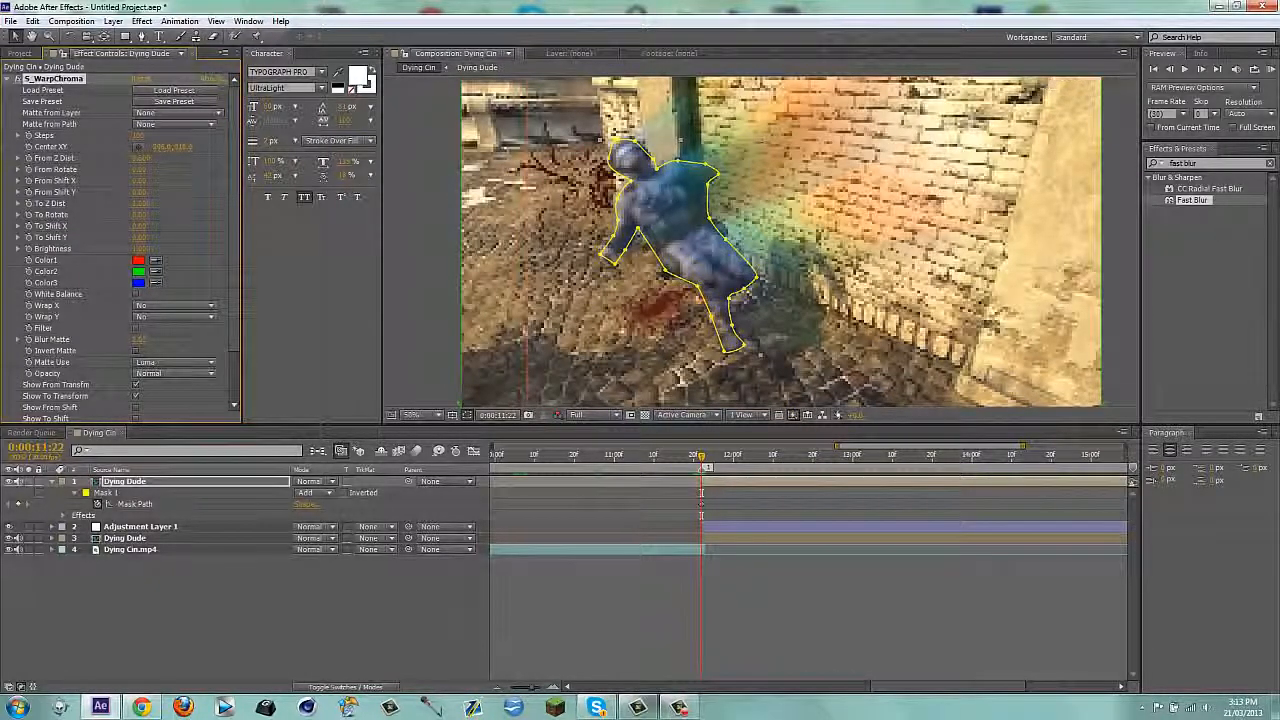
{"action": "left_click", "coordinate": [306, 626]}
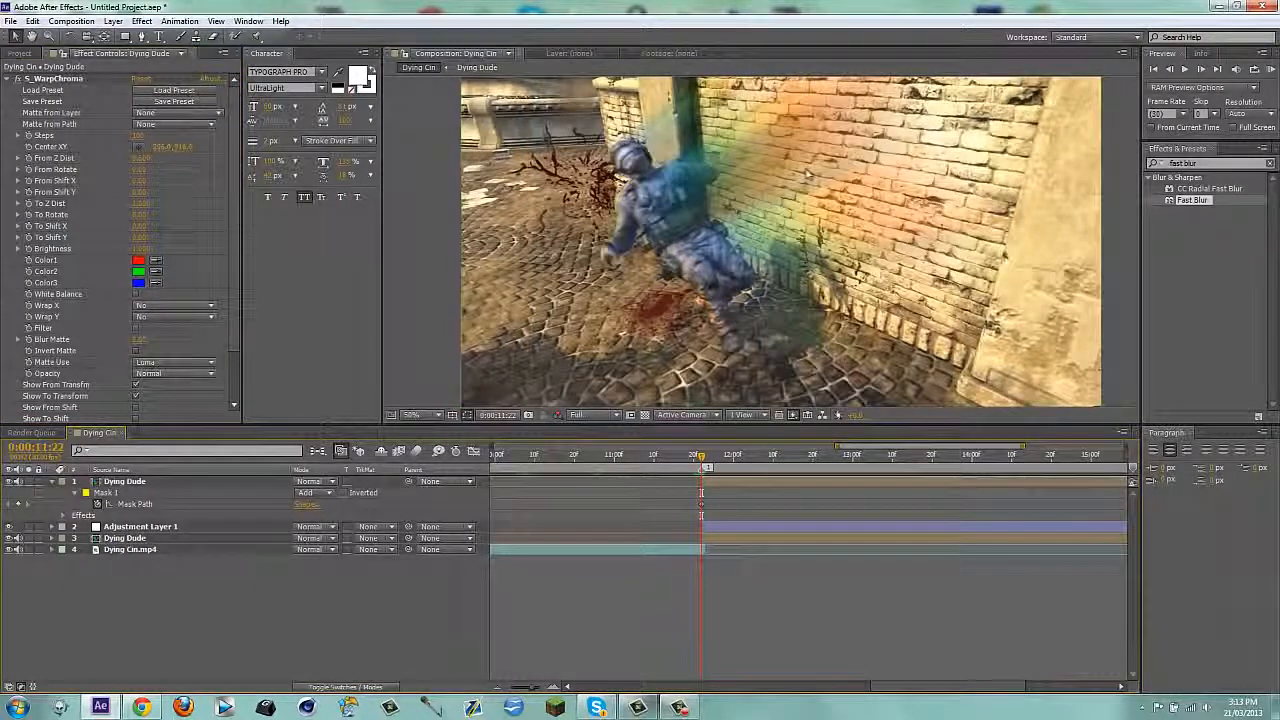
Try S_WarpChroma's Steps at 3 to compare the colour streaks, and set it back to 100.
{"action": "left_click", "coordinate": [143, 135]}
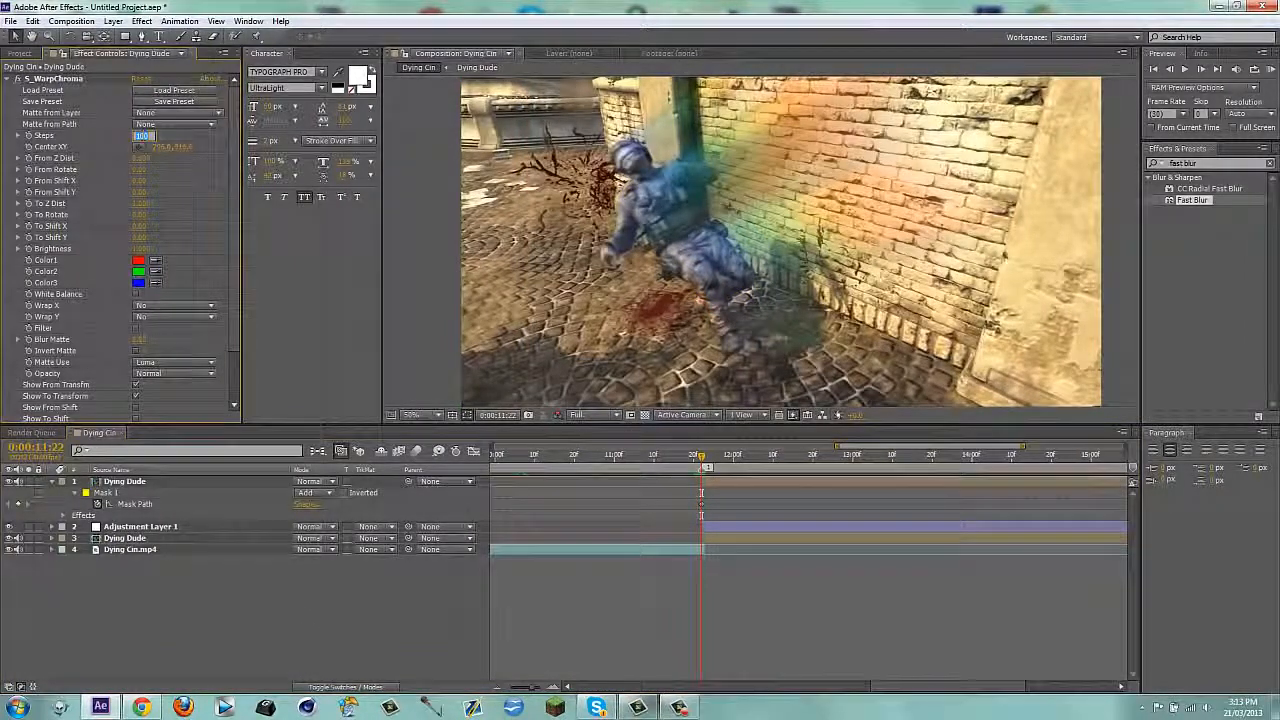
{"action": "type", "text": "3"}
{"action": "key", "text": "Return"}
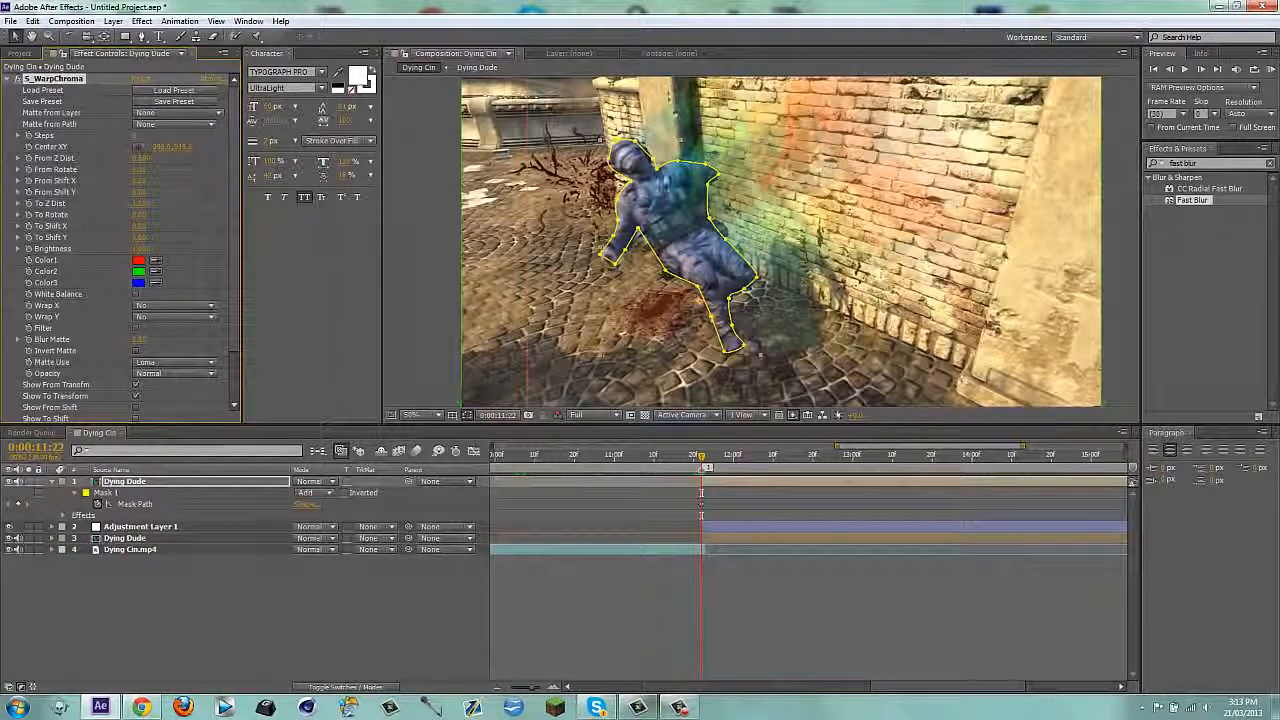
{"action": "left_click", "coordinate": [143, 135]}
{"action": "type", "text": "1"}
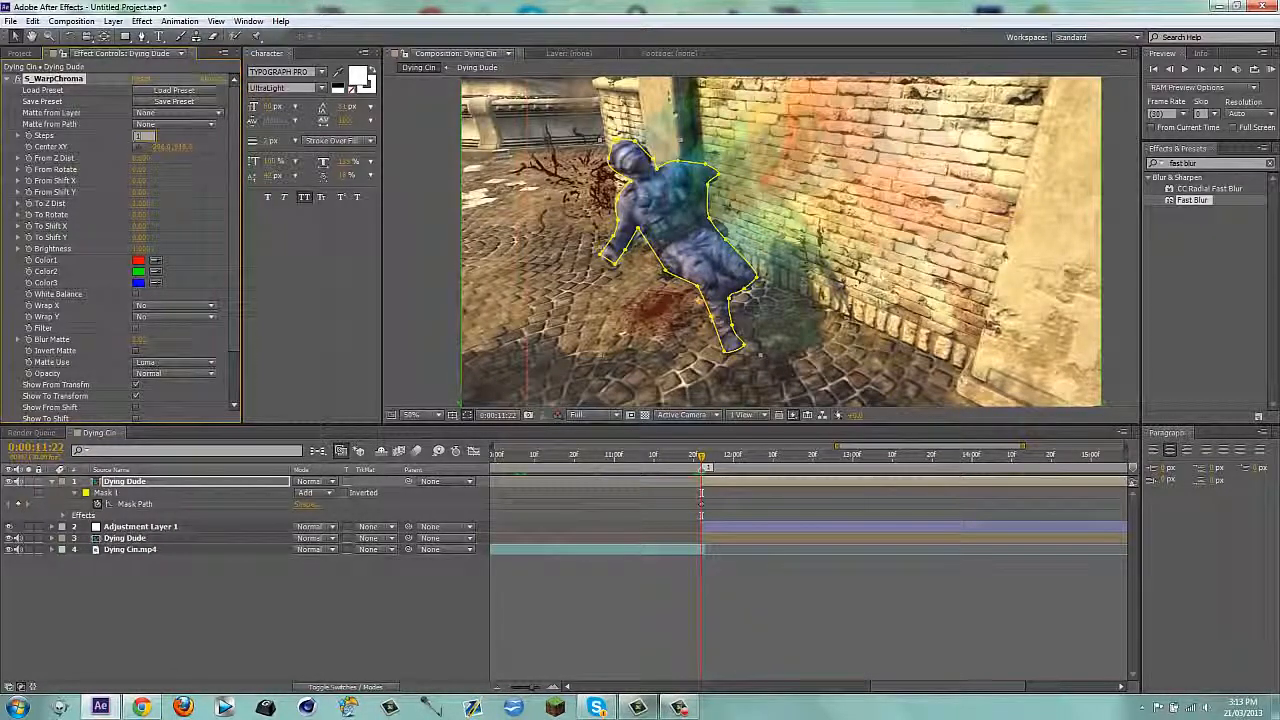
{"action": "type", "text": "00"}
{"action": "key", "text": "Return"}
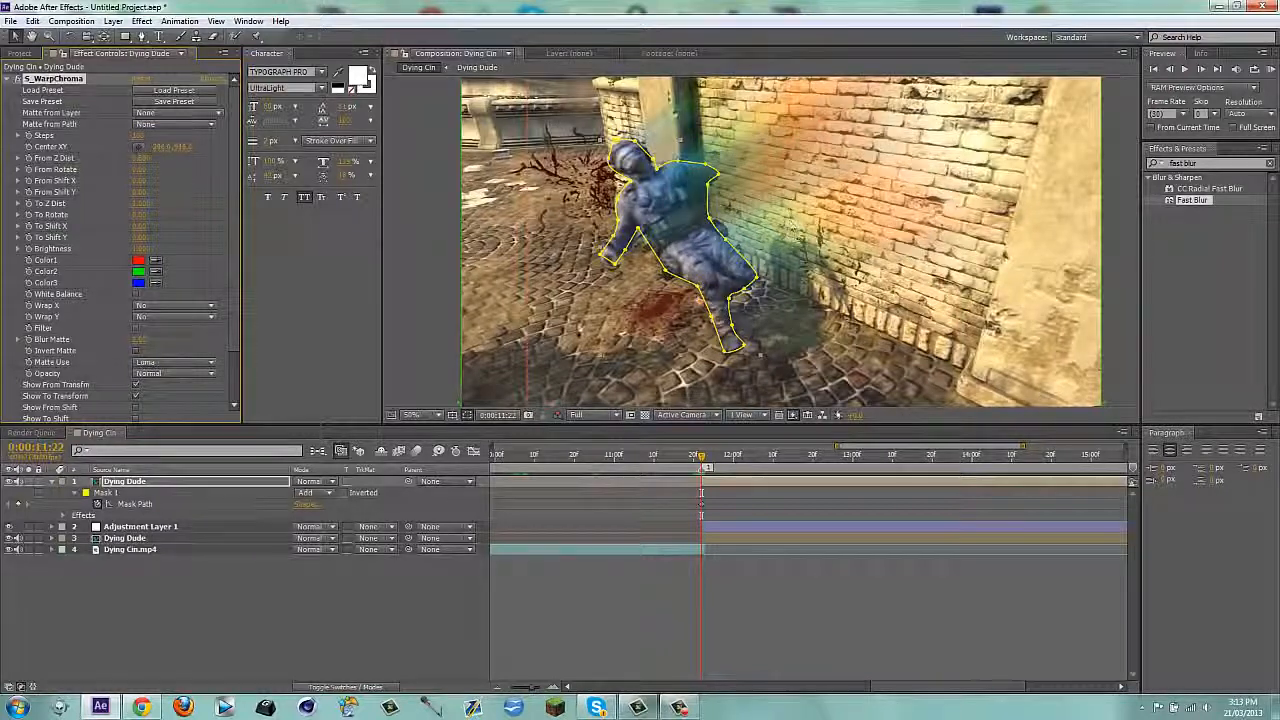
{"action": "left_click", "coordinate": [391, 580]}
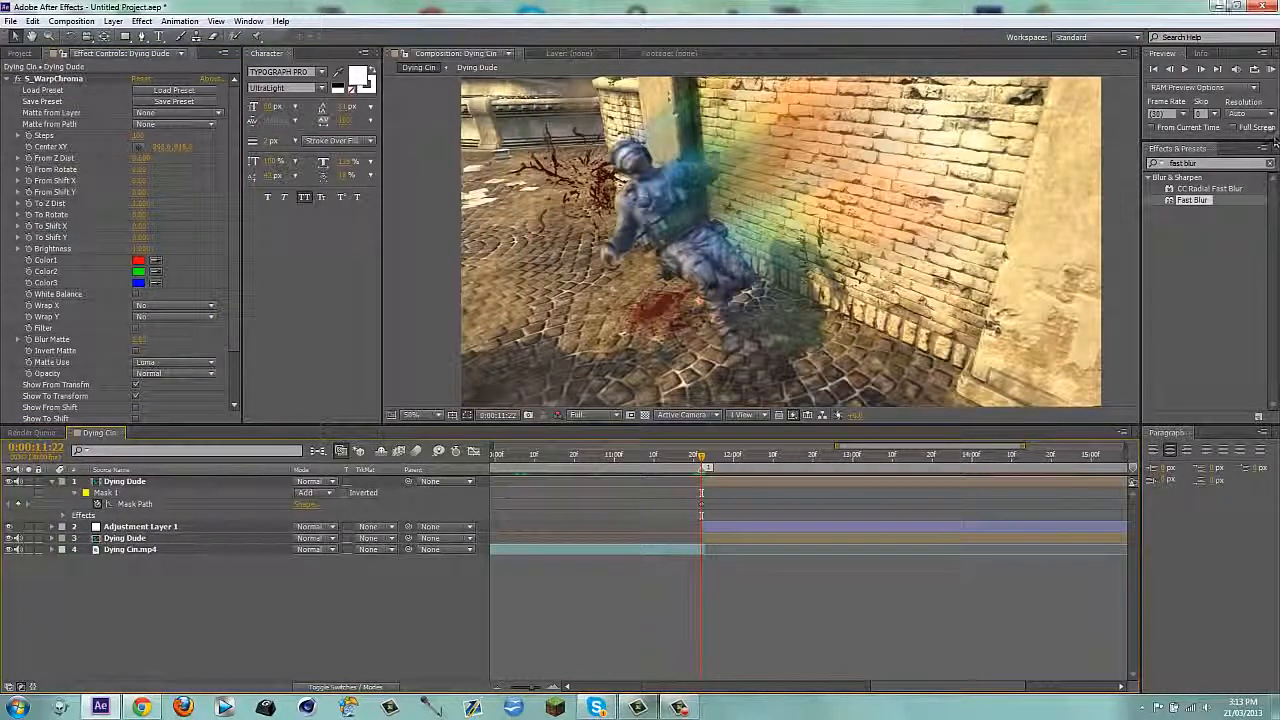
{"action": "left_click", "coordinate": [1218, 6]}
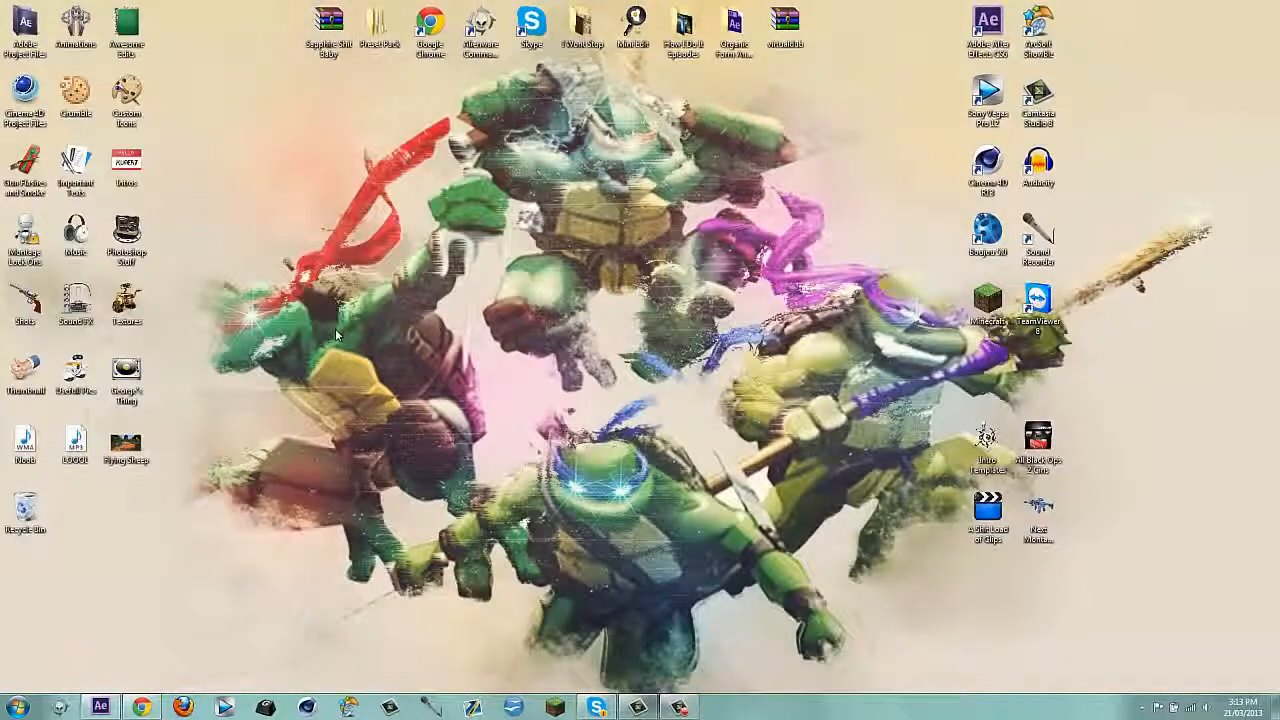
{"action": "left_click", "coordinate": [682, 708]}
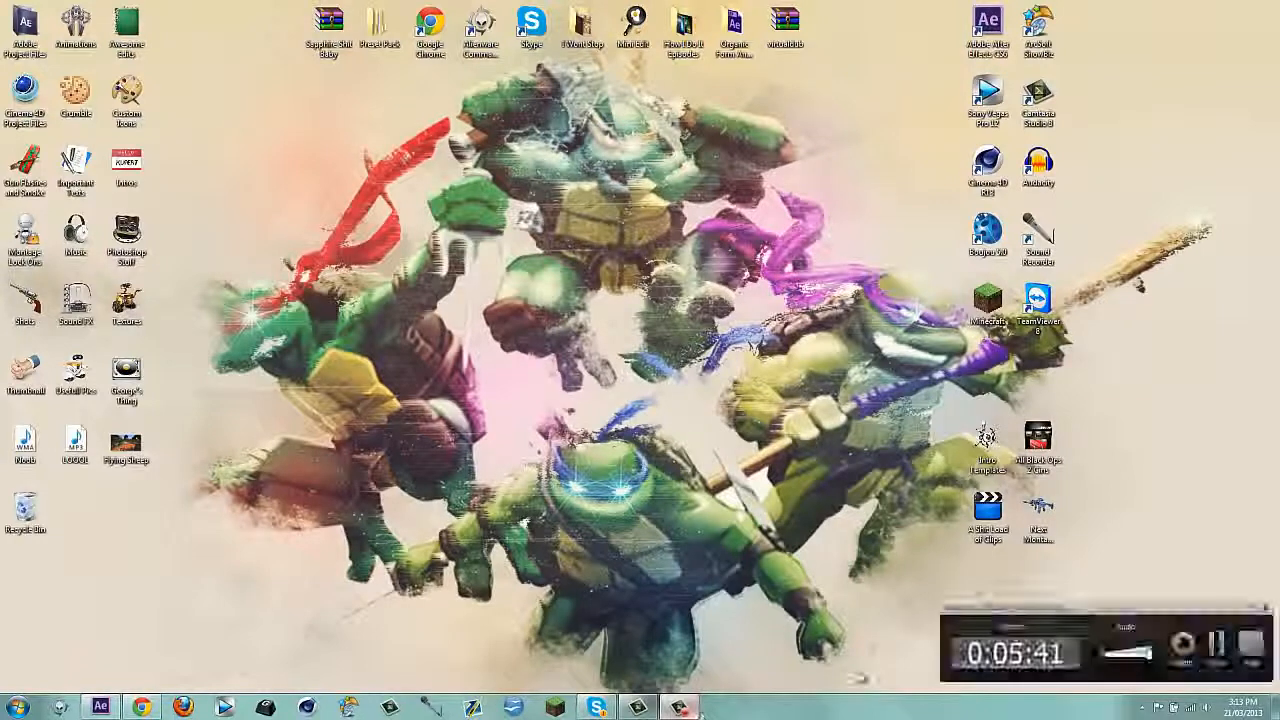